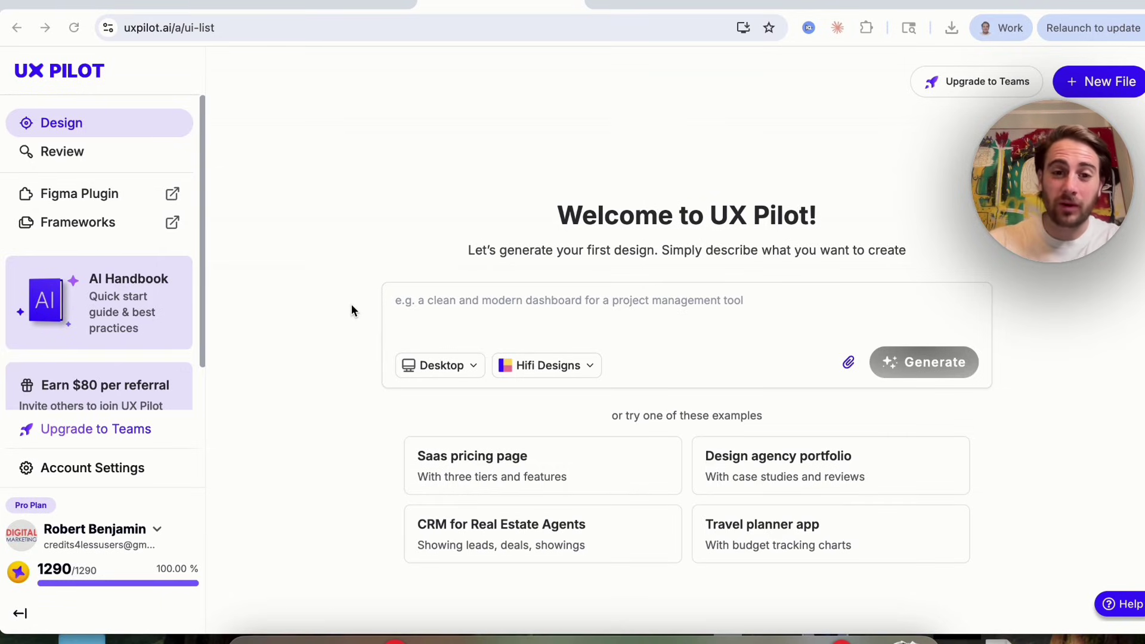
# Paste the real-estate CRM dashboard prompt and generate it as a Desktop Hifi design.
pyautogui.click(532, 299)
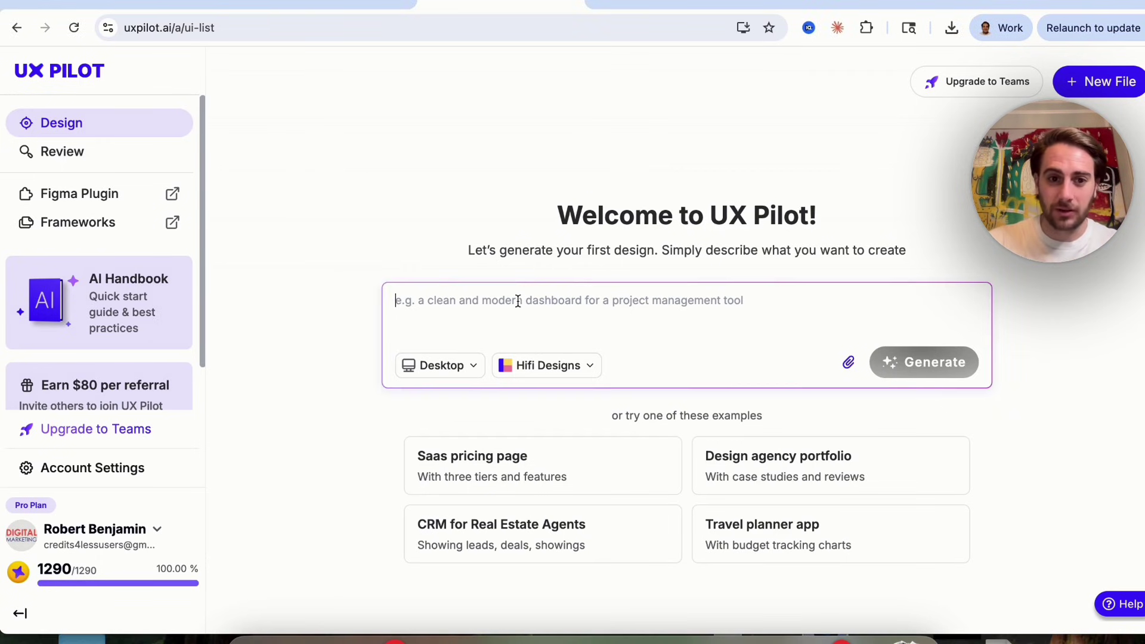
pyautogui.write('CRM dashboard for real estate agents  Show leads, active deals, and scheduled showings  Making look like Notion')
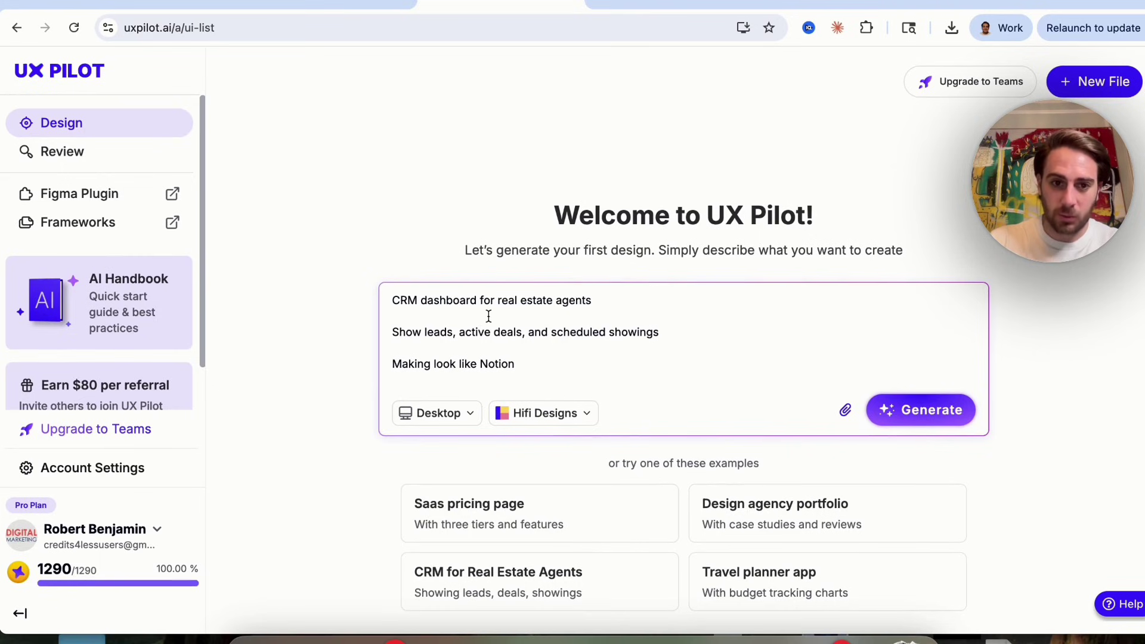
pyautogui.scroll(-1, 537, 309)
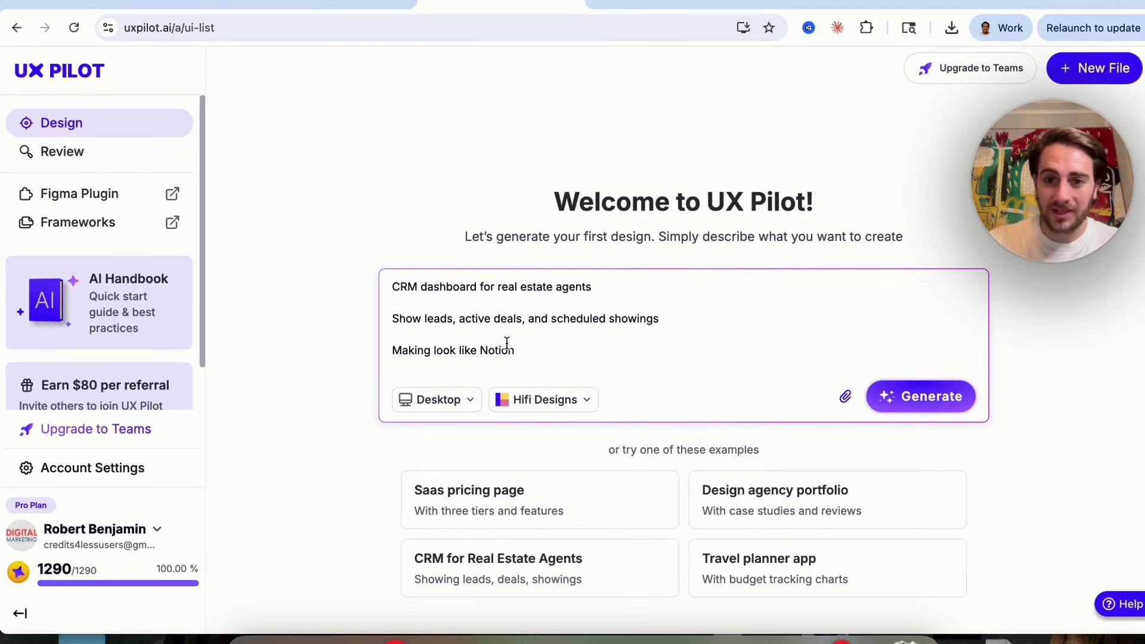
pyautogui.click(945, 403)
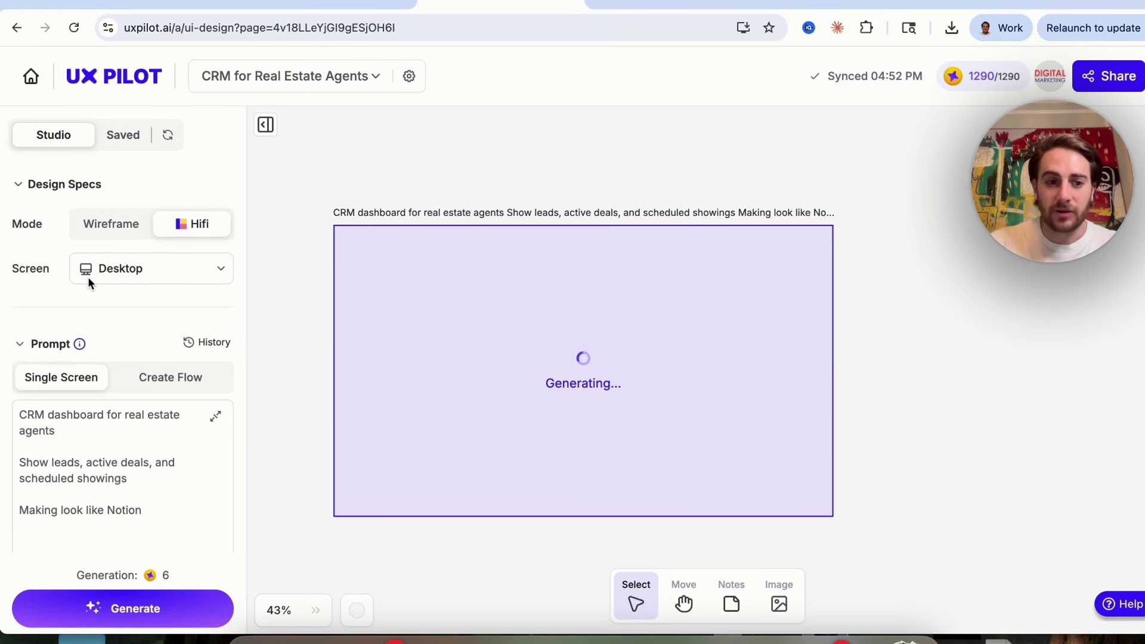
pyautogui.click(109, 229)
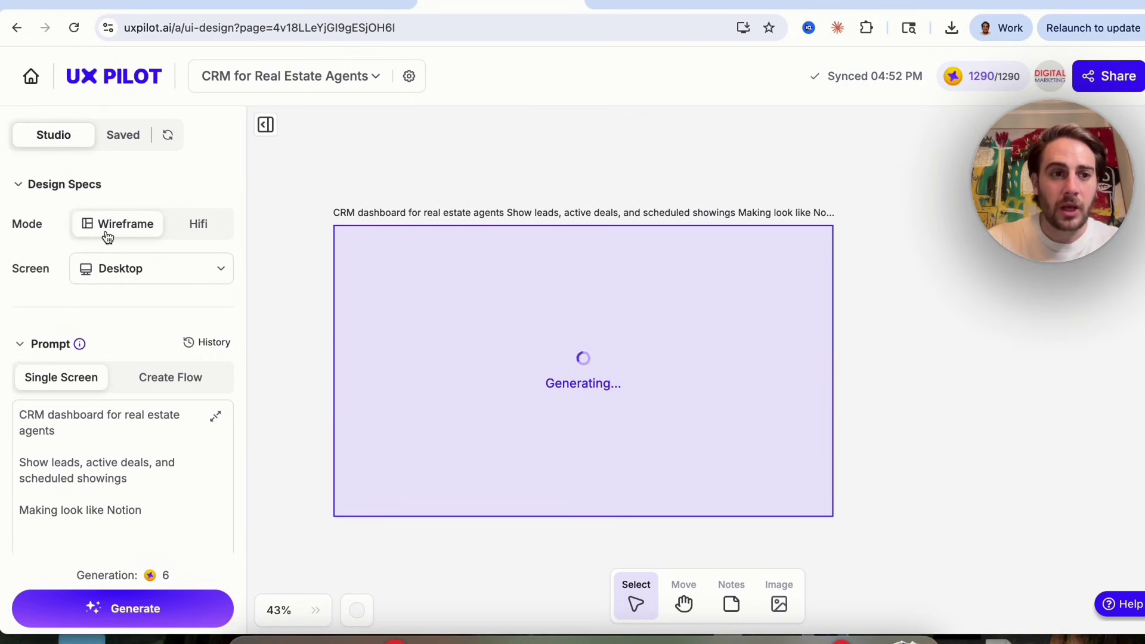
pyautogui.click(187, 229)
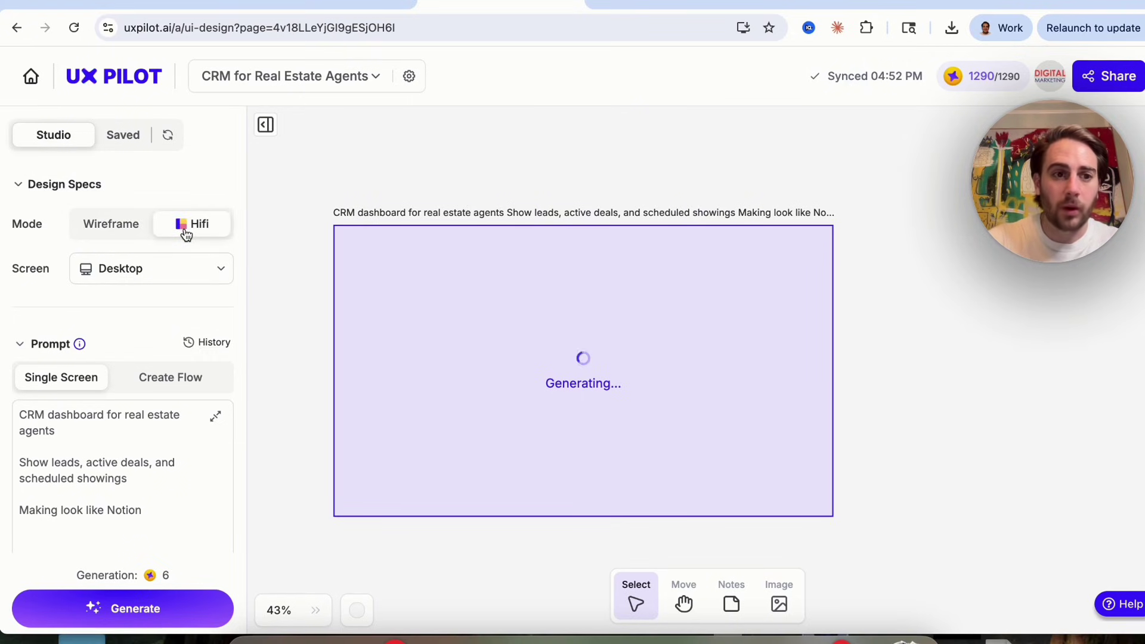
pyautogui.click(187, 268)
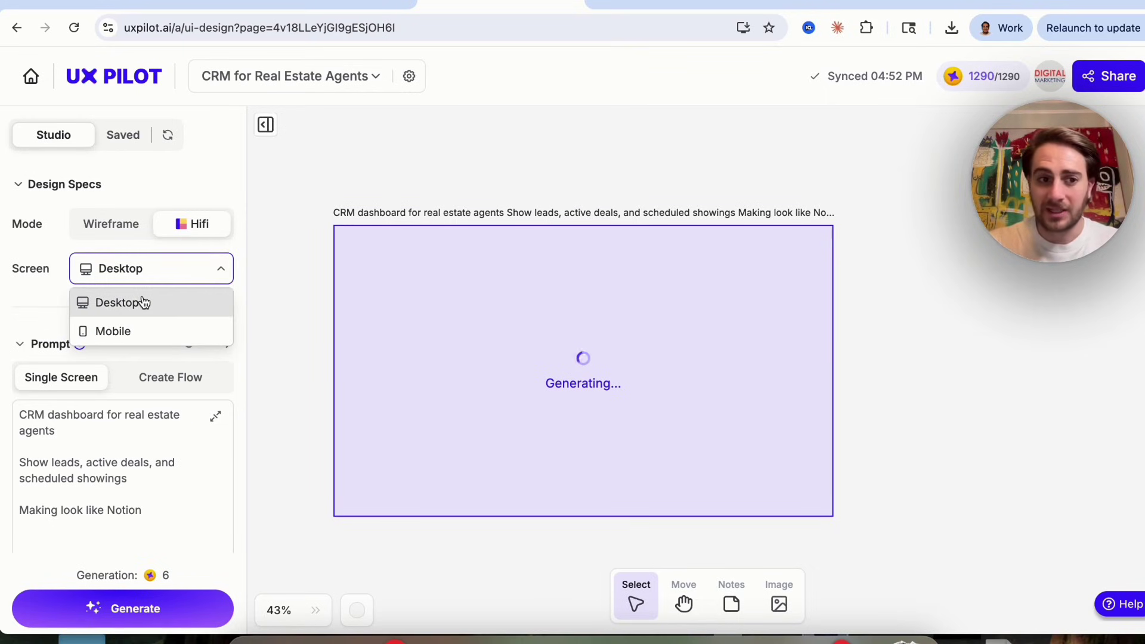
pyautogui.click(37, 322)
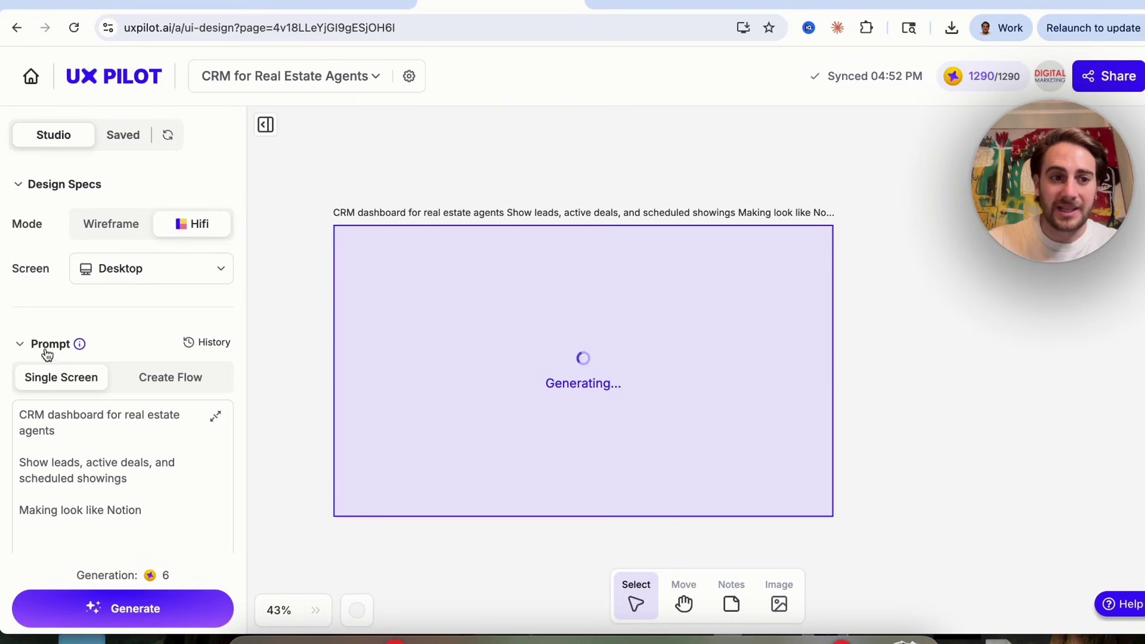
pyautogui.scroll(-3, 90, 458)
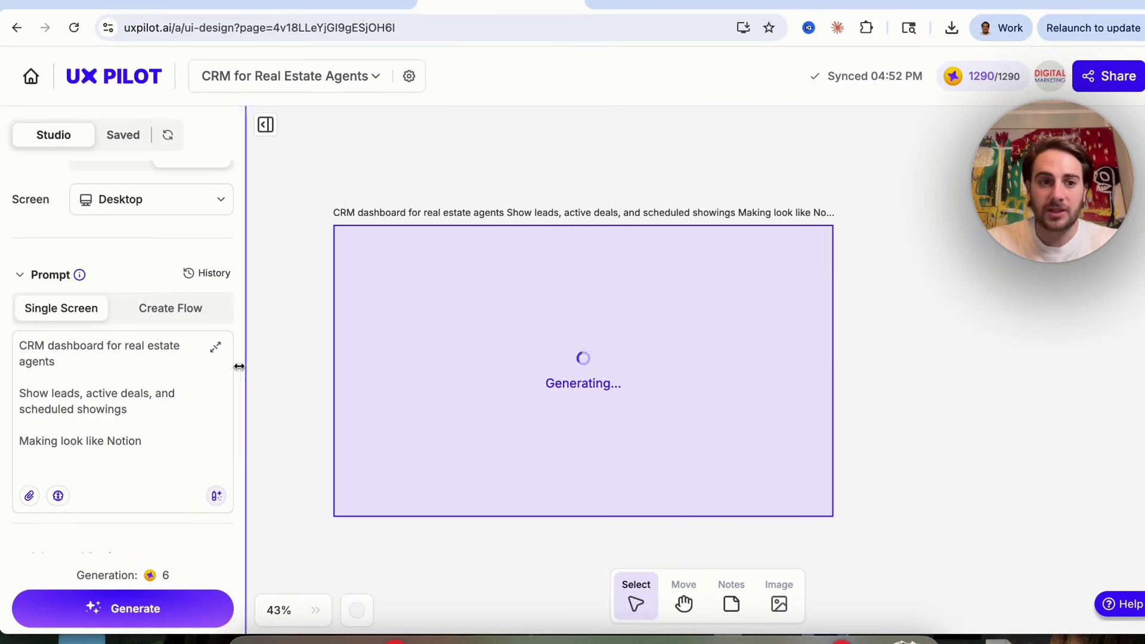
pyautogui.click(188, 313)
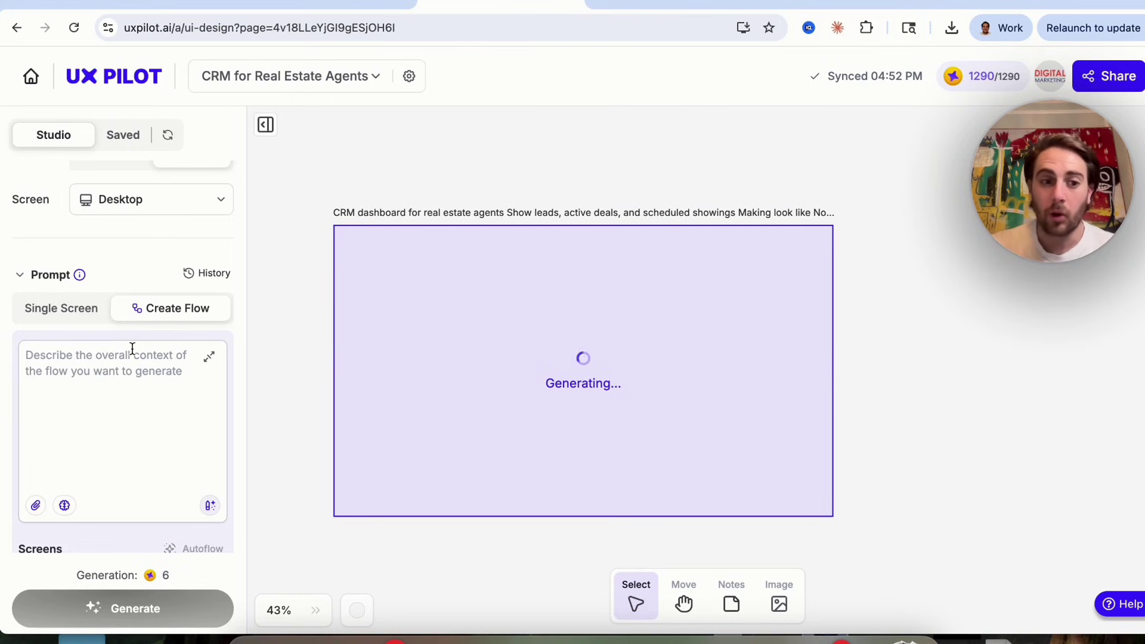
pyautogui.scroll(-1, 132, 424)
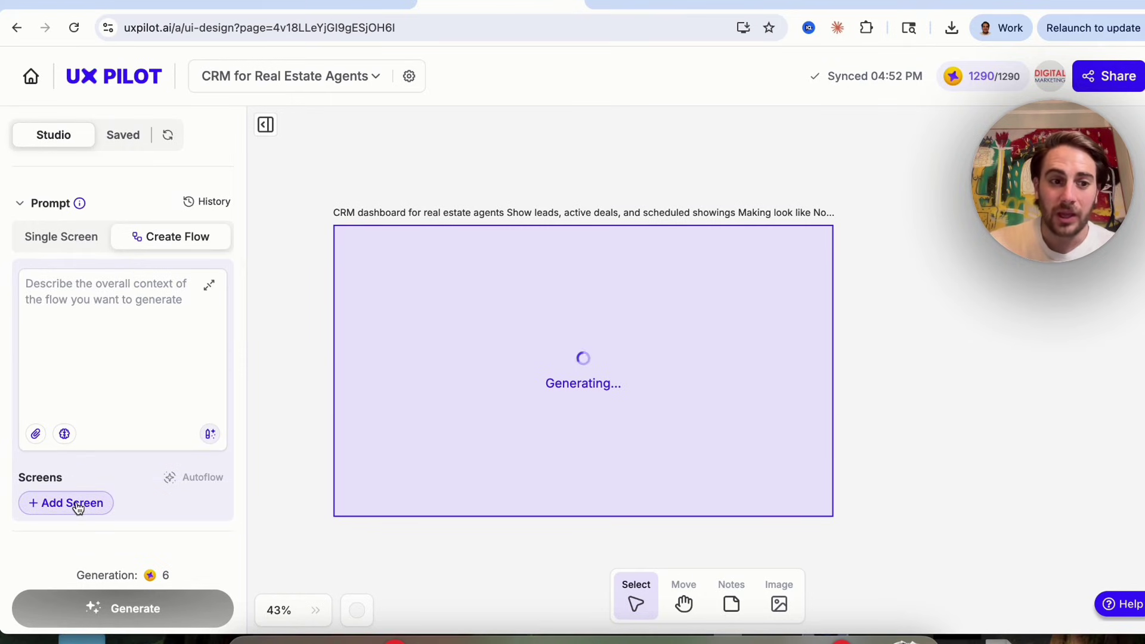
pyautogui.click(211, 435)
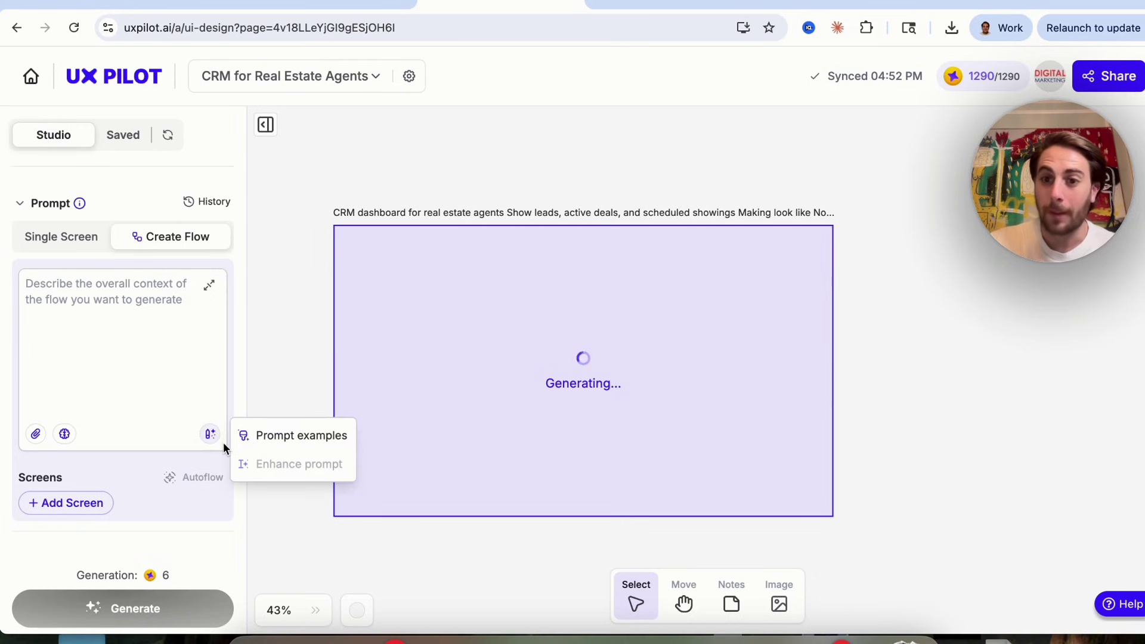
pyautogui.click(64, 434)
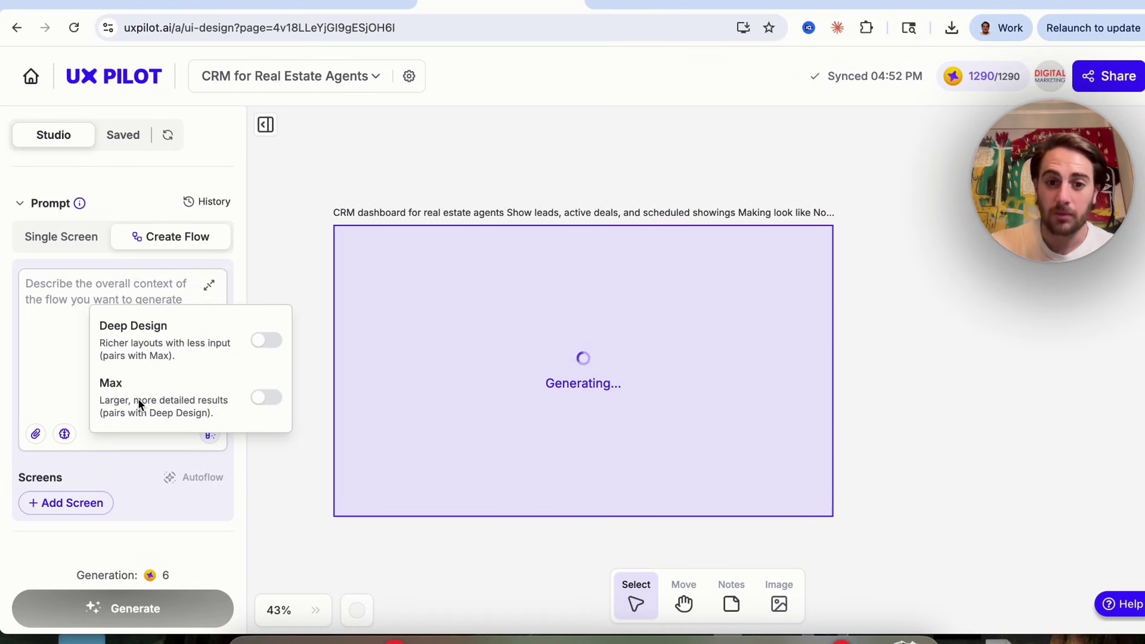
pyautogui.click(48, 240)
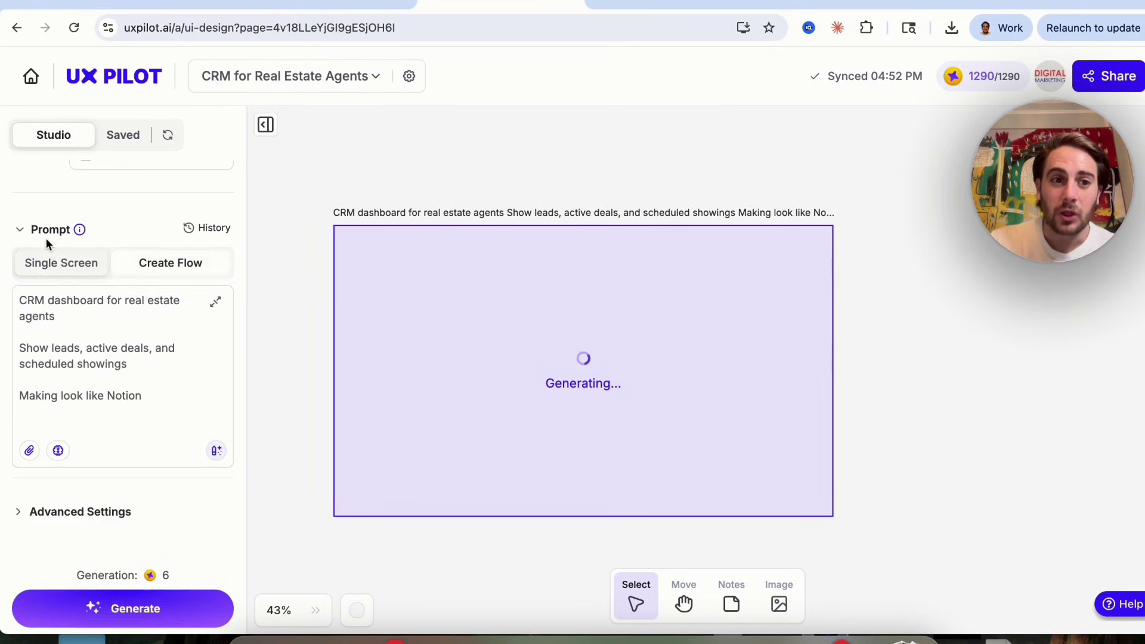
# In Advanced Settings, review the Model and Theme options and set Variants to 4 (24 credits).
pyautogui.click(53, 516)
pyautogui.scroll(-1, 53, 516)
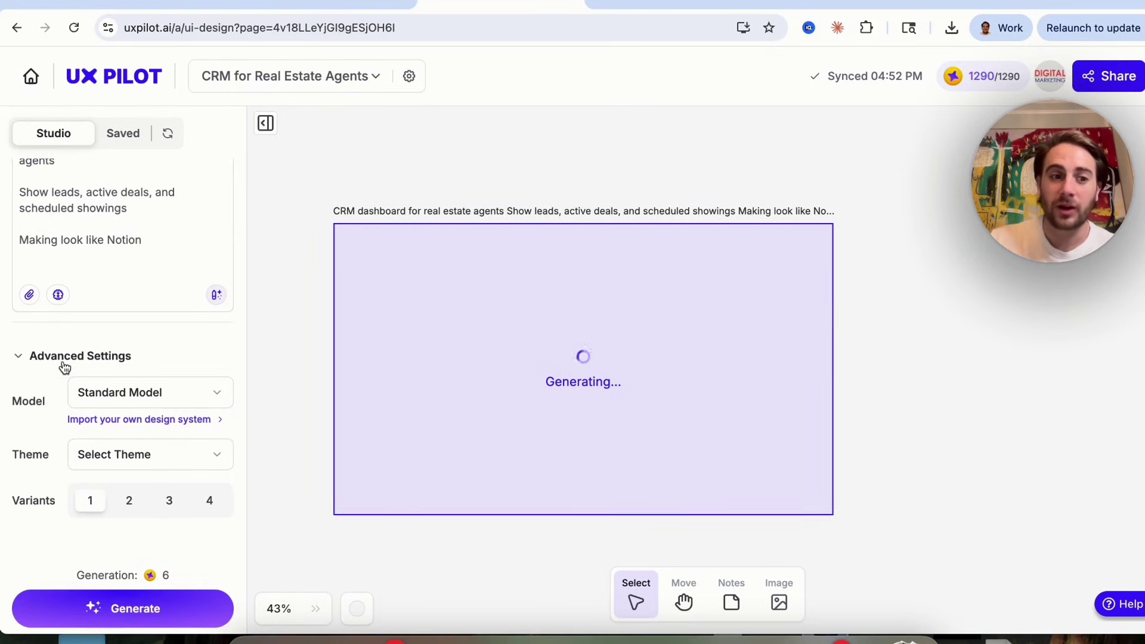
pyautogui.click(102, 394)
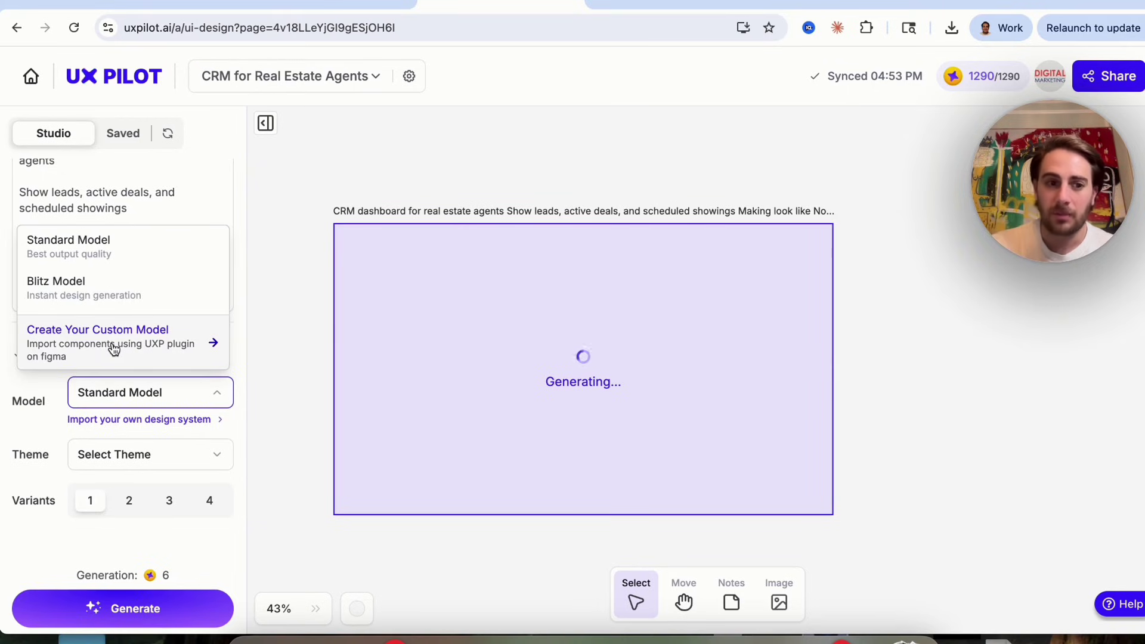
pyautogui.click(120, 466)
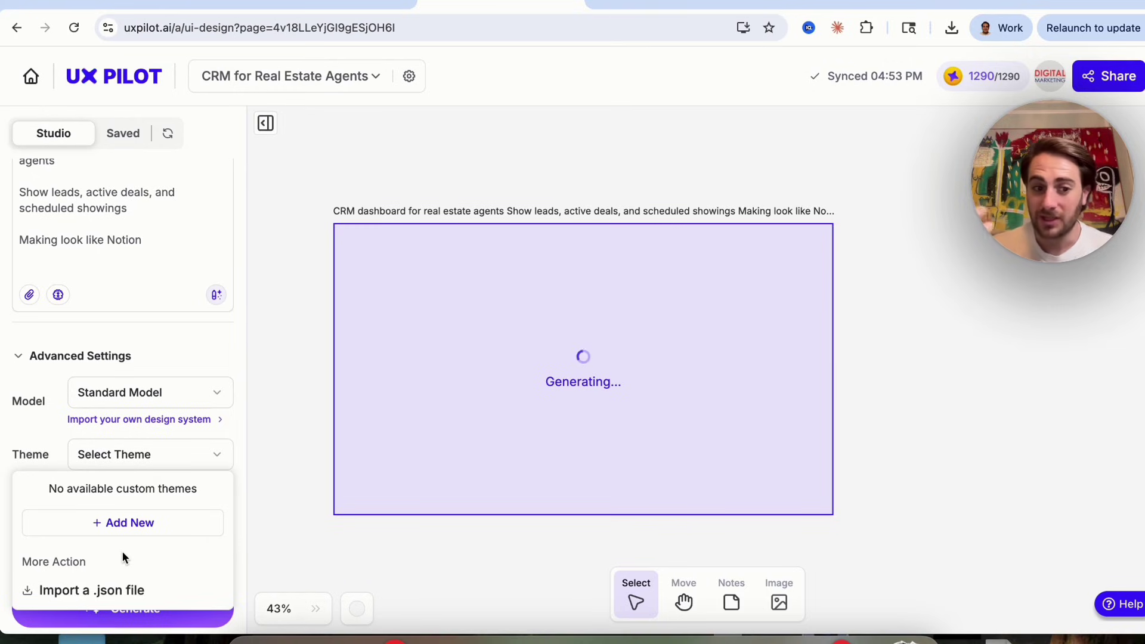
pyautogui.click(57, 440)
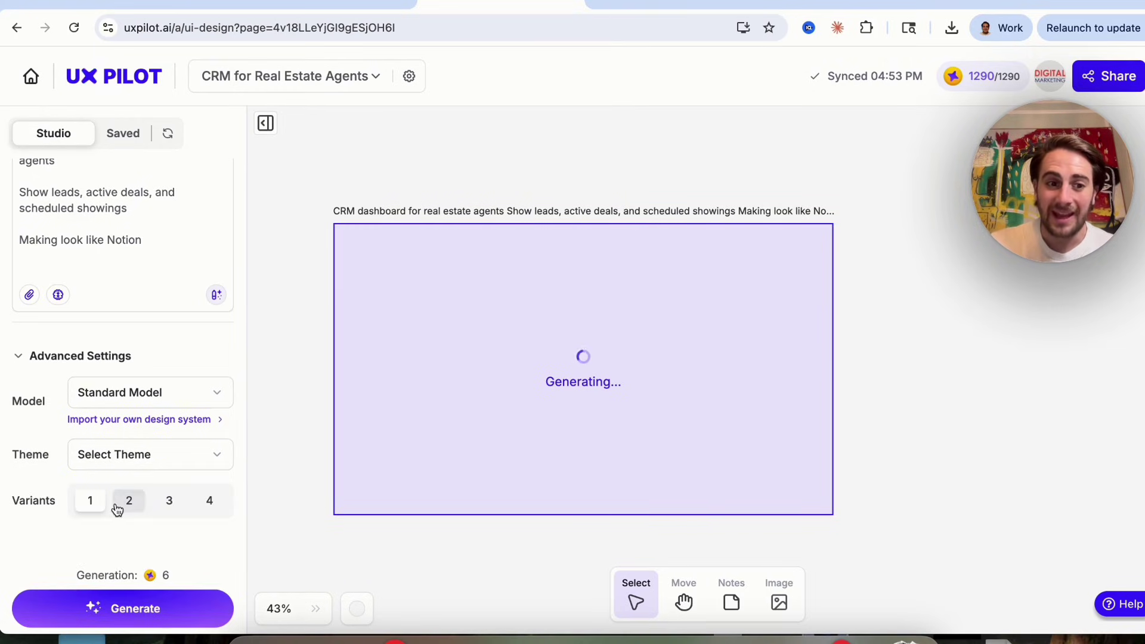
pyautogui.click(169, 502)
pyautogui.click(212, 504)
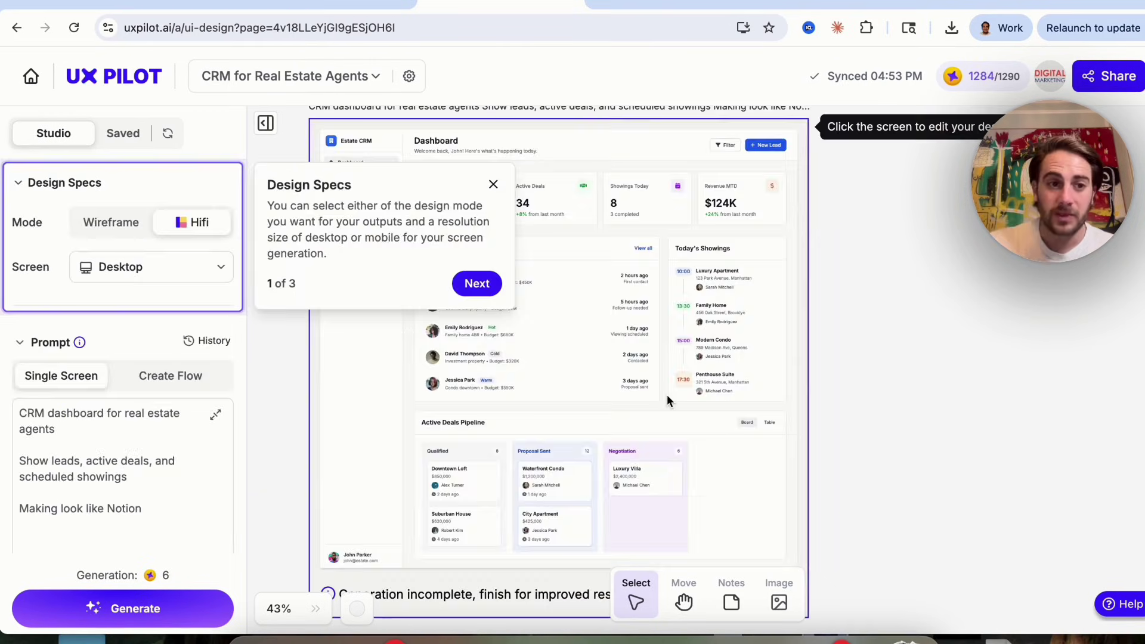
# Close the Design Specs tour tip and select the generated CRM dashboard frame.
pyautogui.click(494, 184)
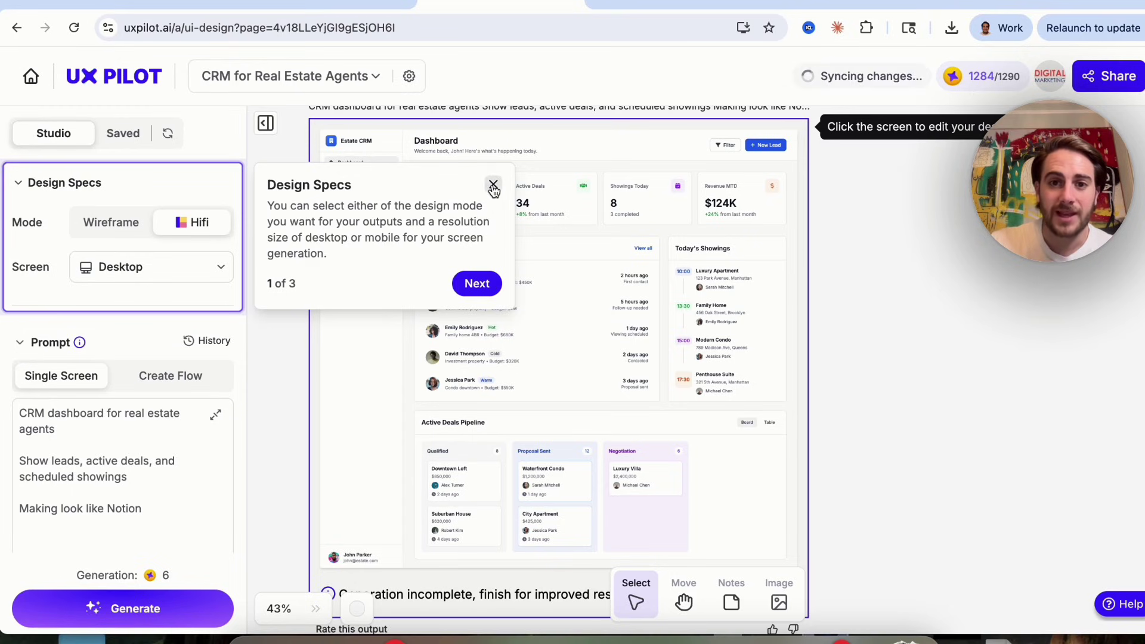
pyautogui.click(745, 203)
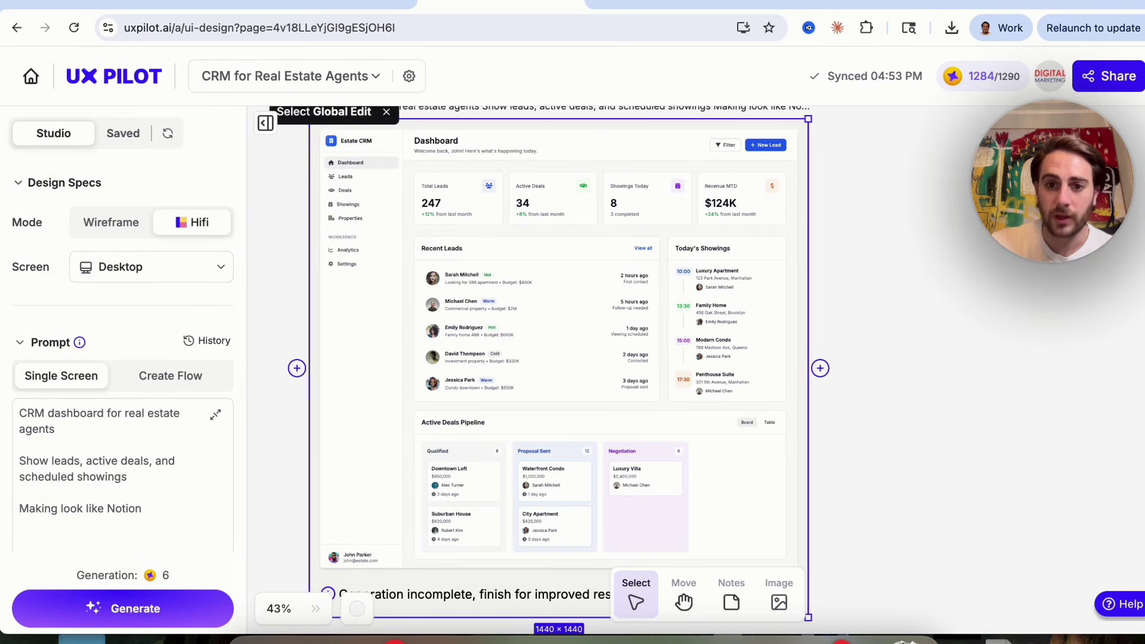
pyautogui.scroll(-2, 764, 321)
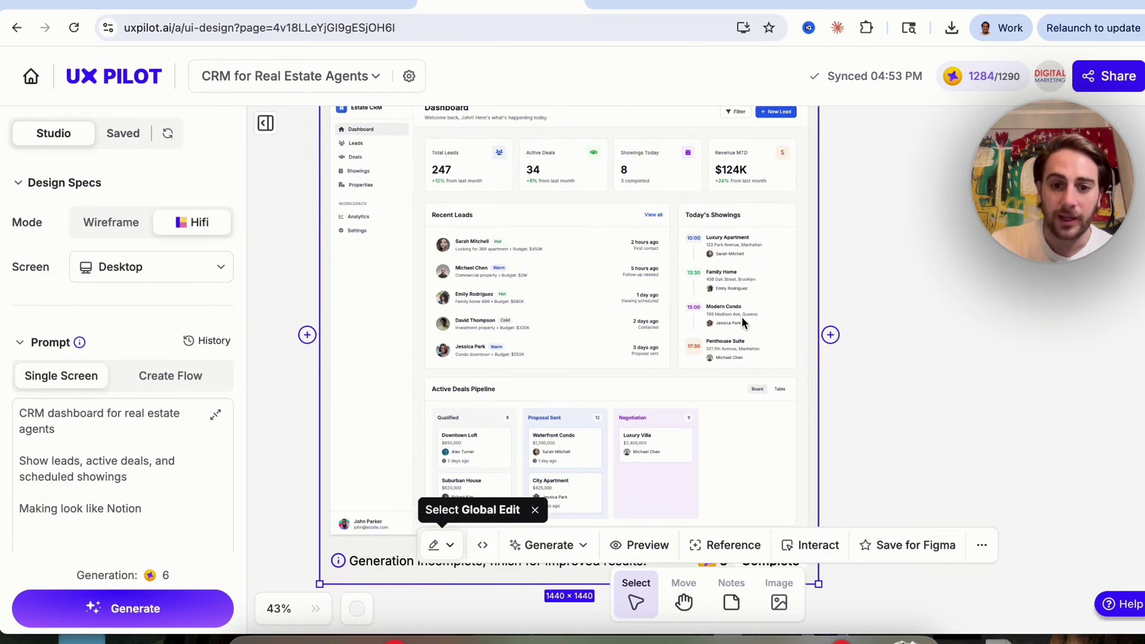
pyautogui.click(631, 555)
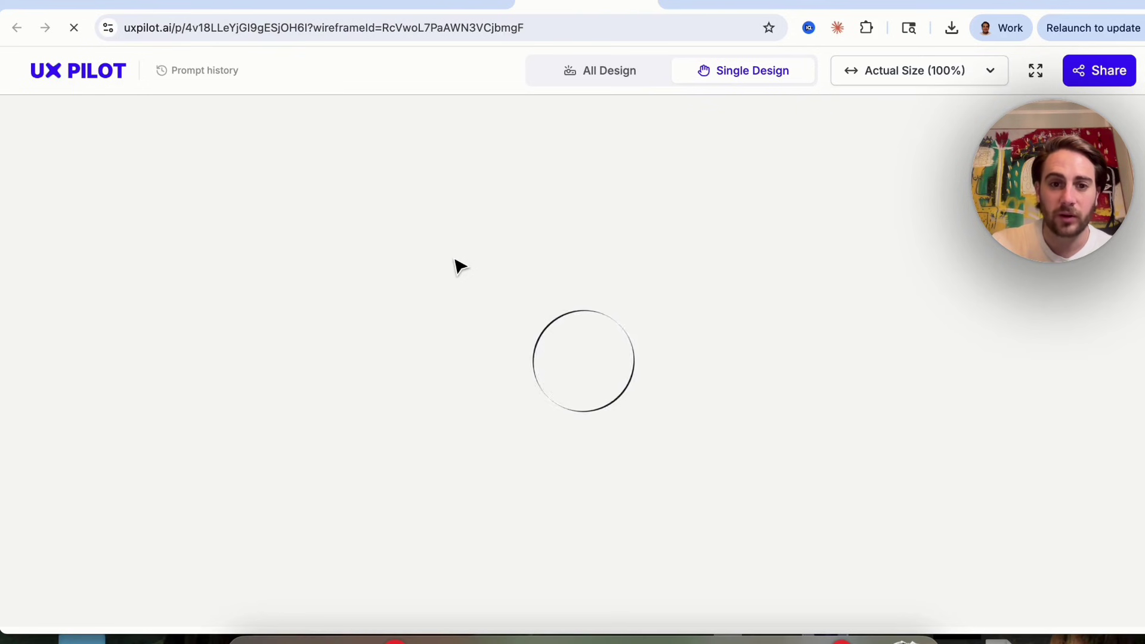
pyautogui.scroll(-5, 651, 386)
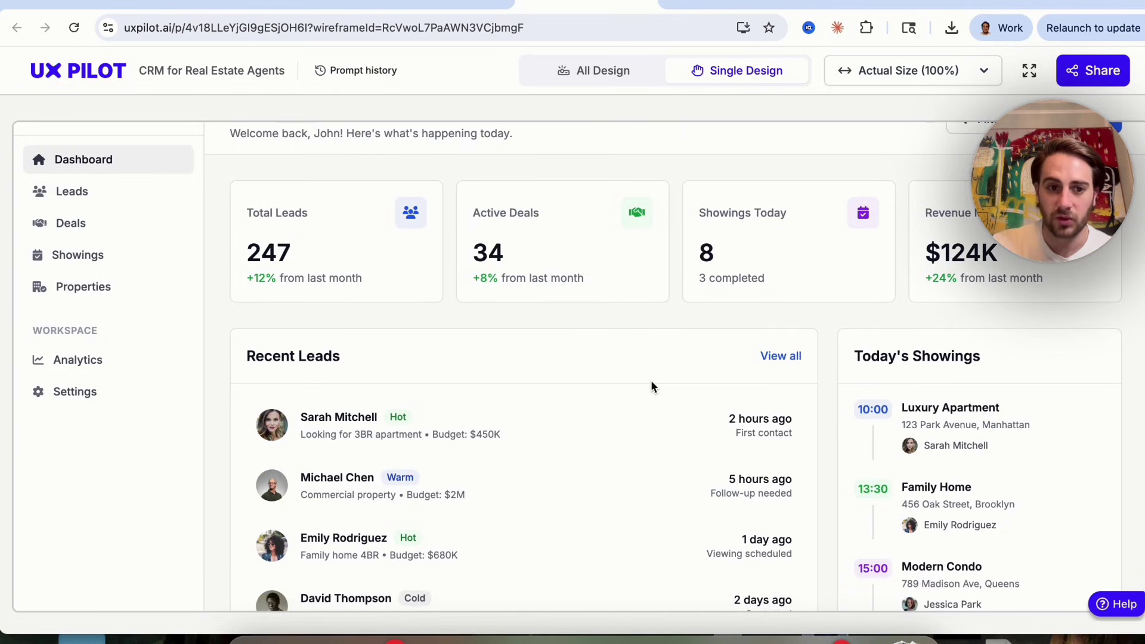
pyautogui.scroll(-7, 653, 387)
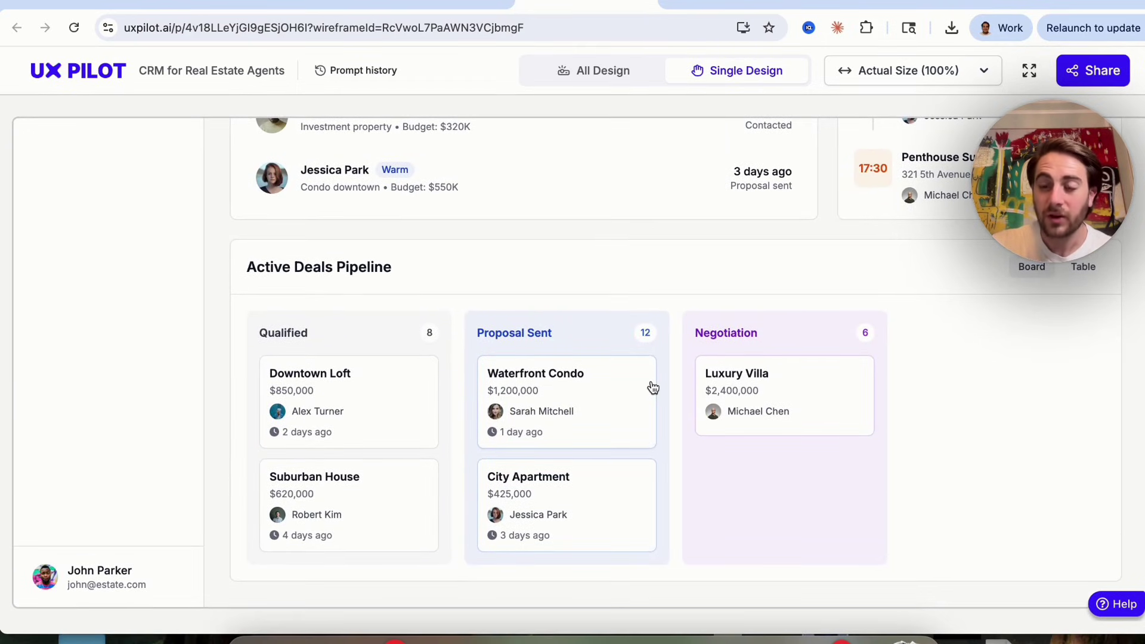
pyautogui.scroll(2, 653, 388)
pyautogui.scroll(10, 653, 387)
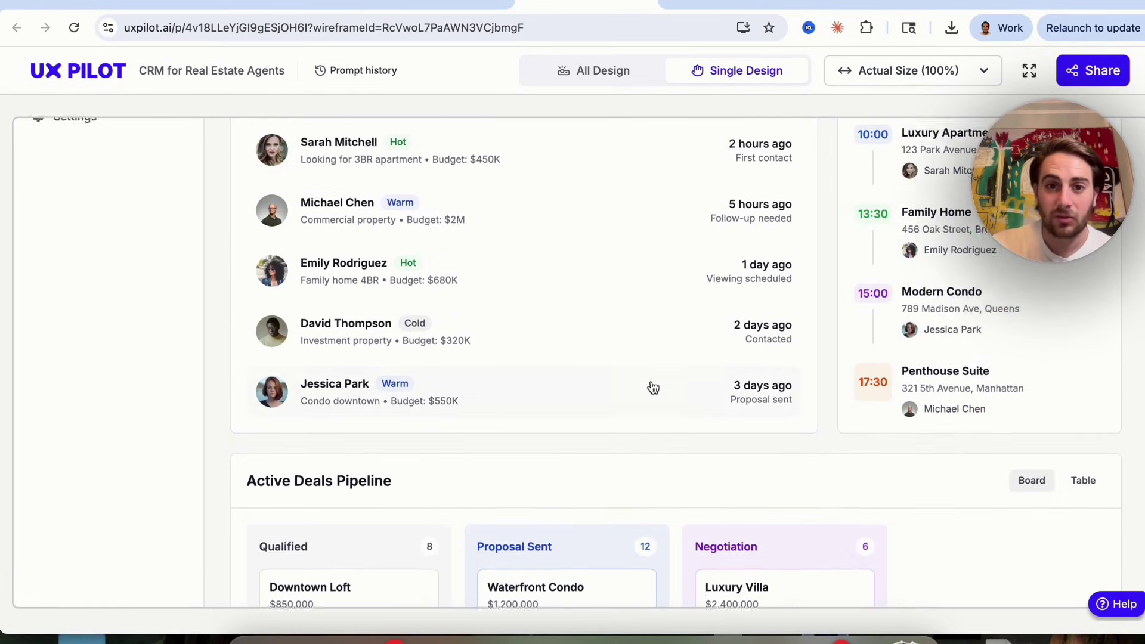
pyautogui.scroll(1, 610, 277)
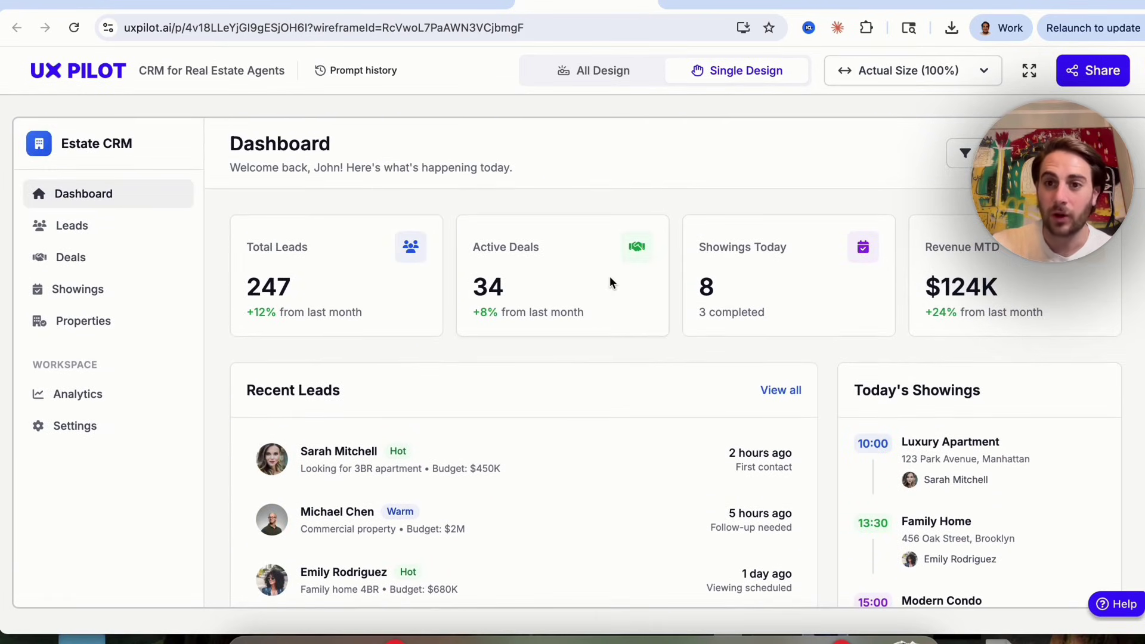
pyautogui.click(79, 257)
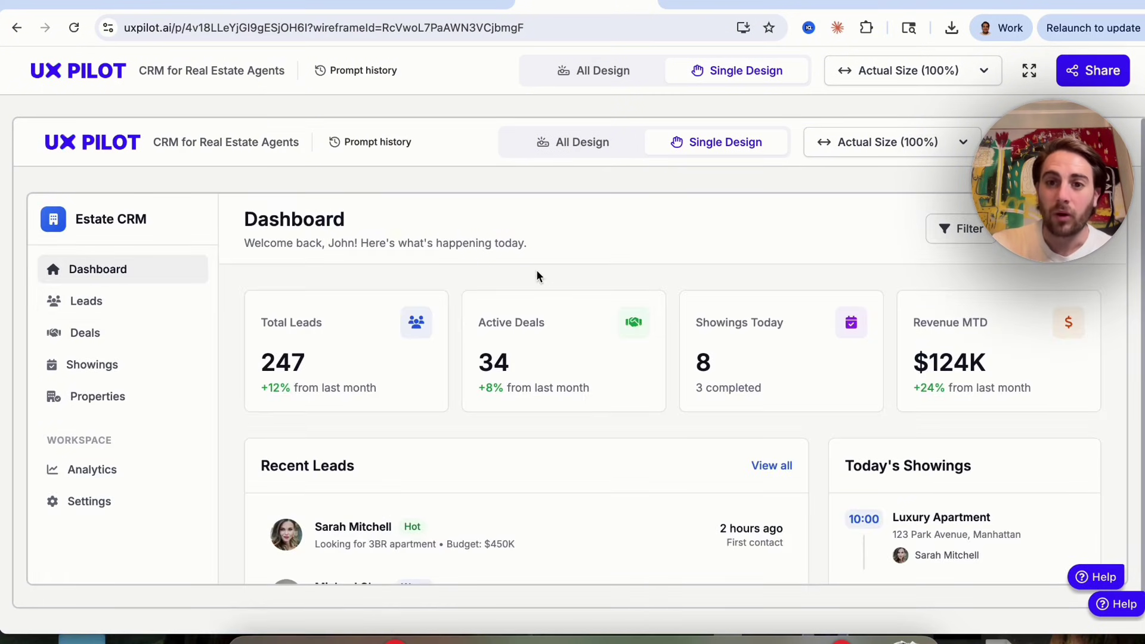
pyautogui.click(442, 5)
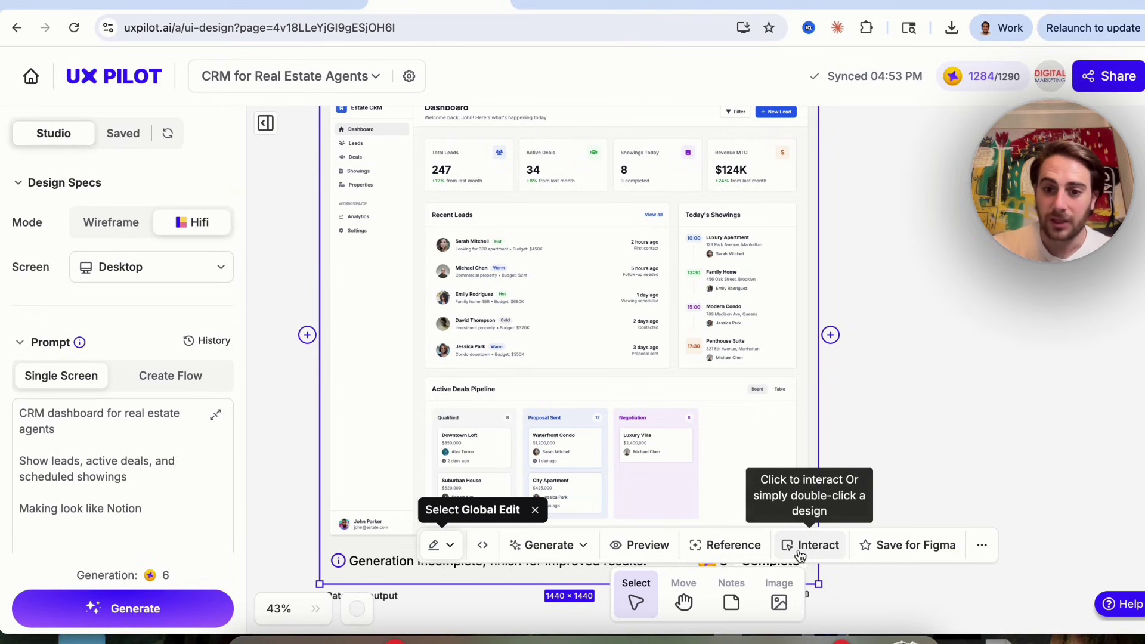
# Review the generate-more and editing-mode menus, then return to the CRM Dashboard screen.
pyautogui.click(584, 546)
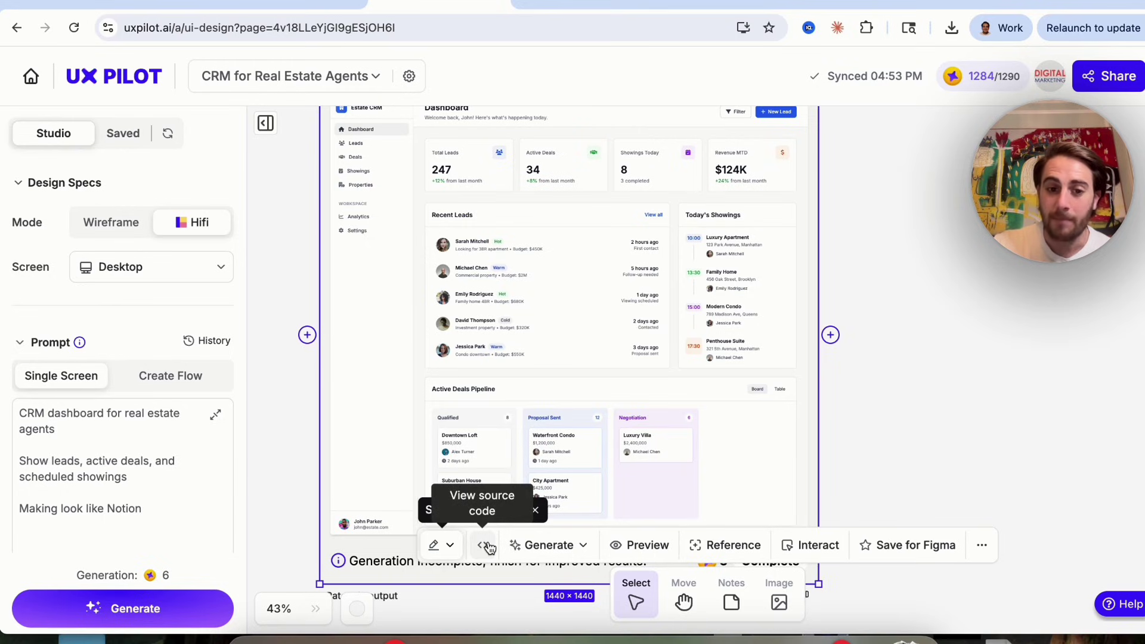
pyautogui.click(452, 546)
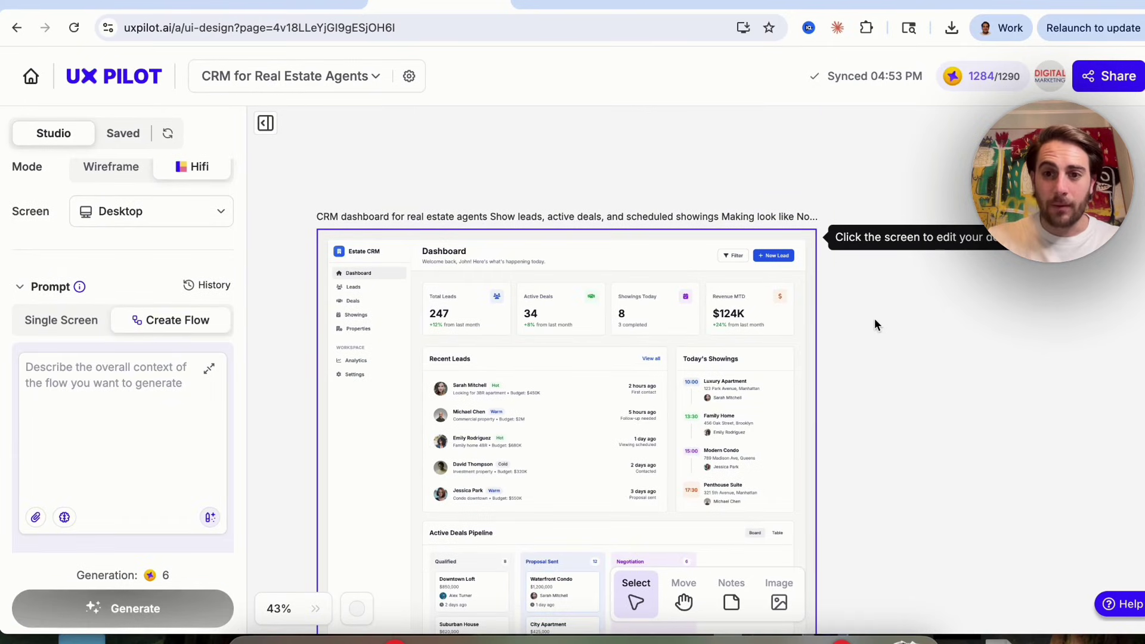
pyautogui.scroll(-4, 875, 322)
pyautogui.scroll(3, 875, 318)
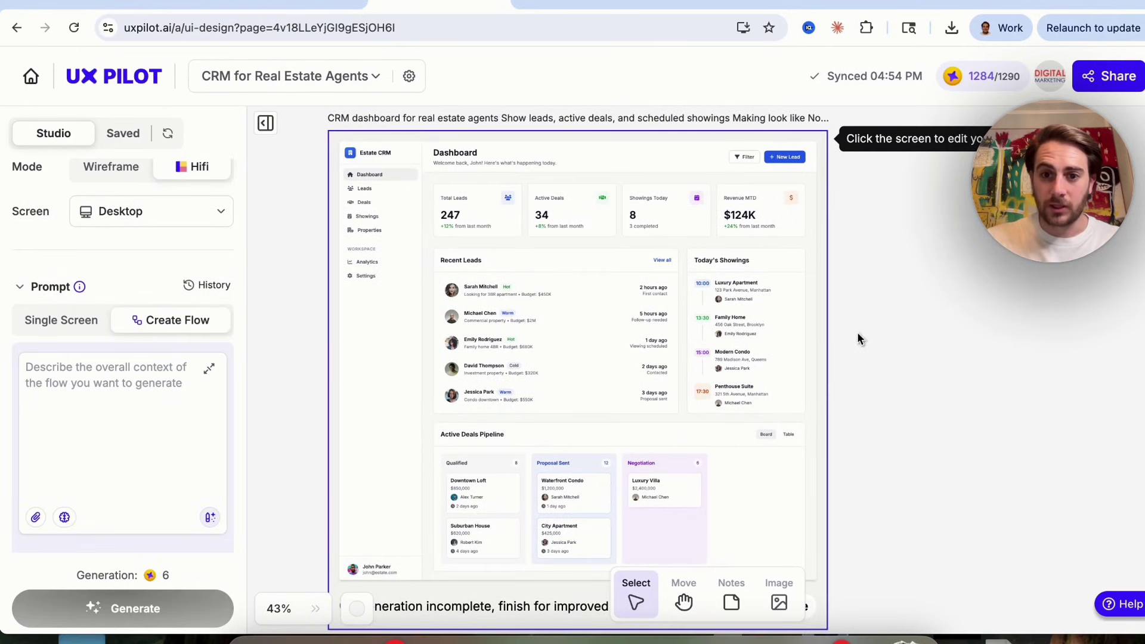
# Add a screen right of the Dashboard and generate 'Build out what the leads dashboard will look like'.
pyautogui.click(817, 394)
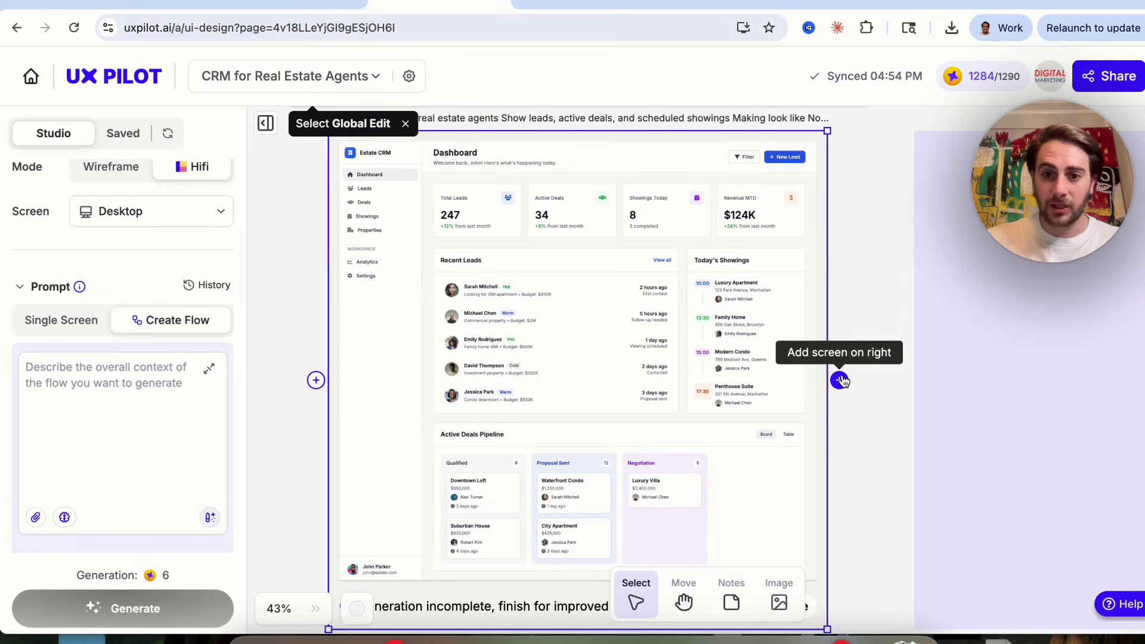
pyautogui.click(840, 380)
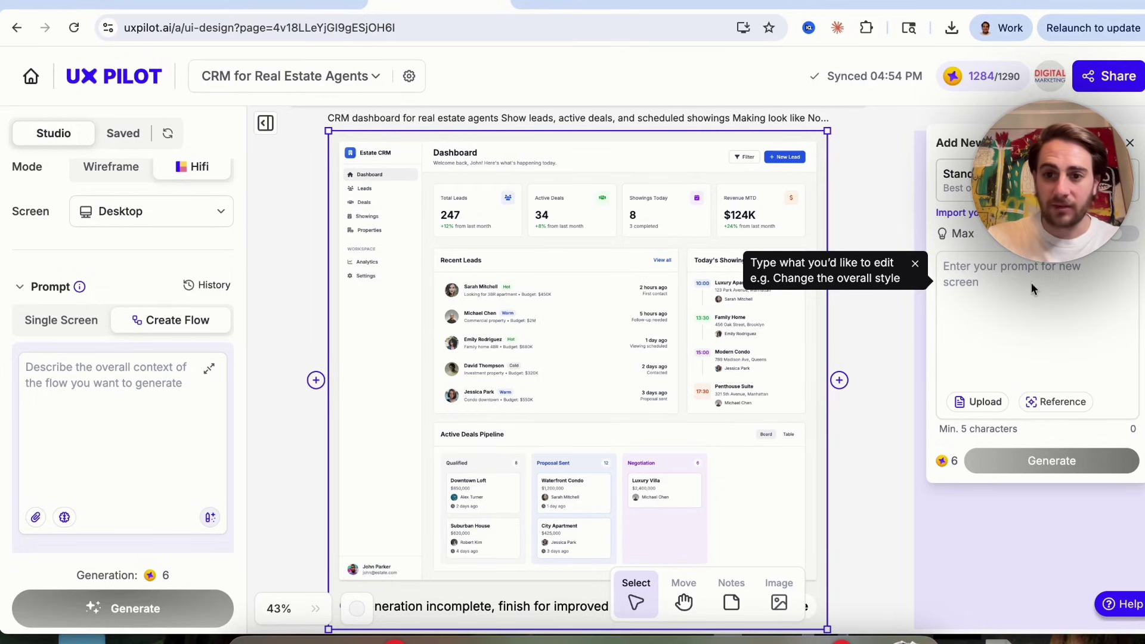
pyautogui.click(983, 275)
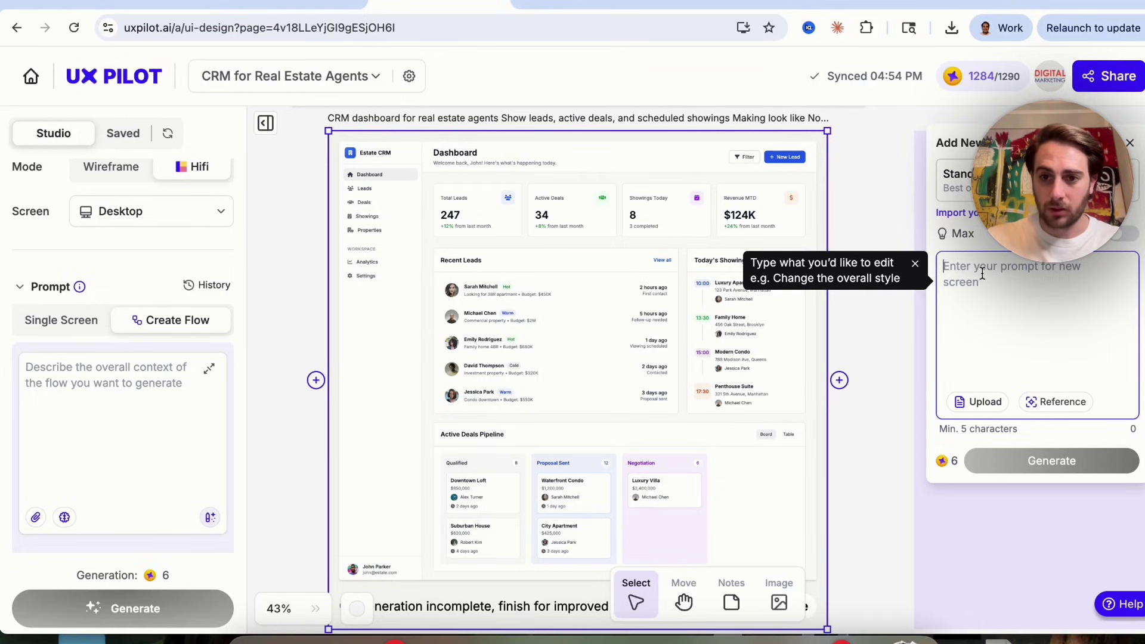
pyautogui.press('BackSpace')
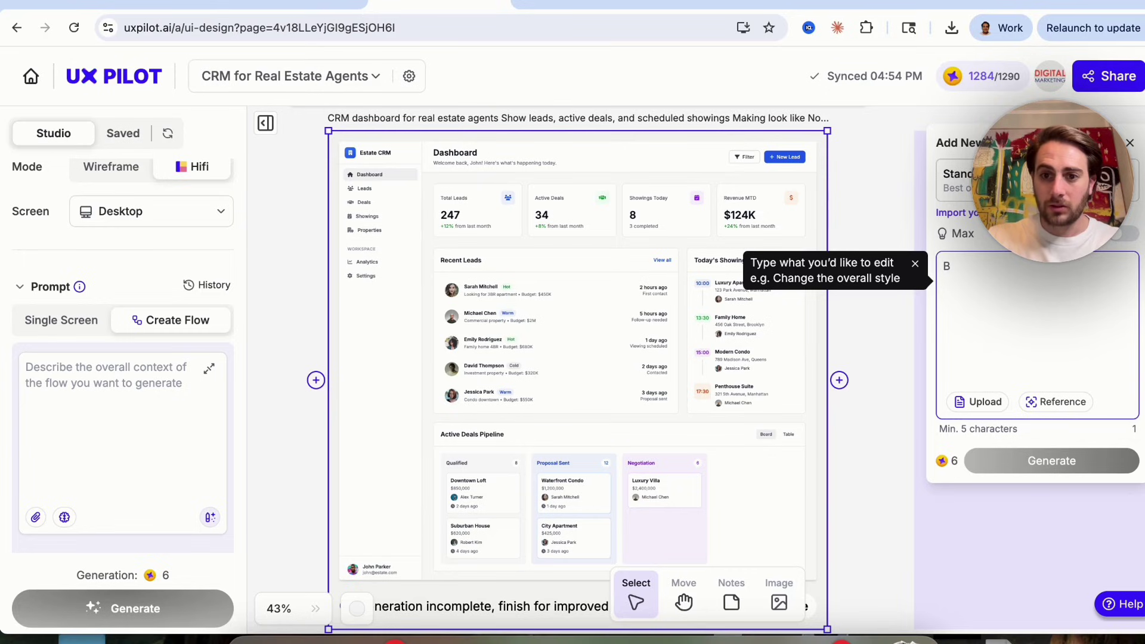
pyautogui.write('uild out what the le')
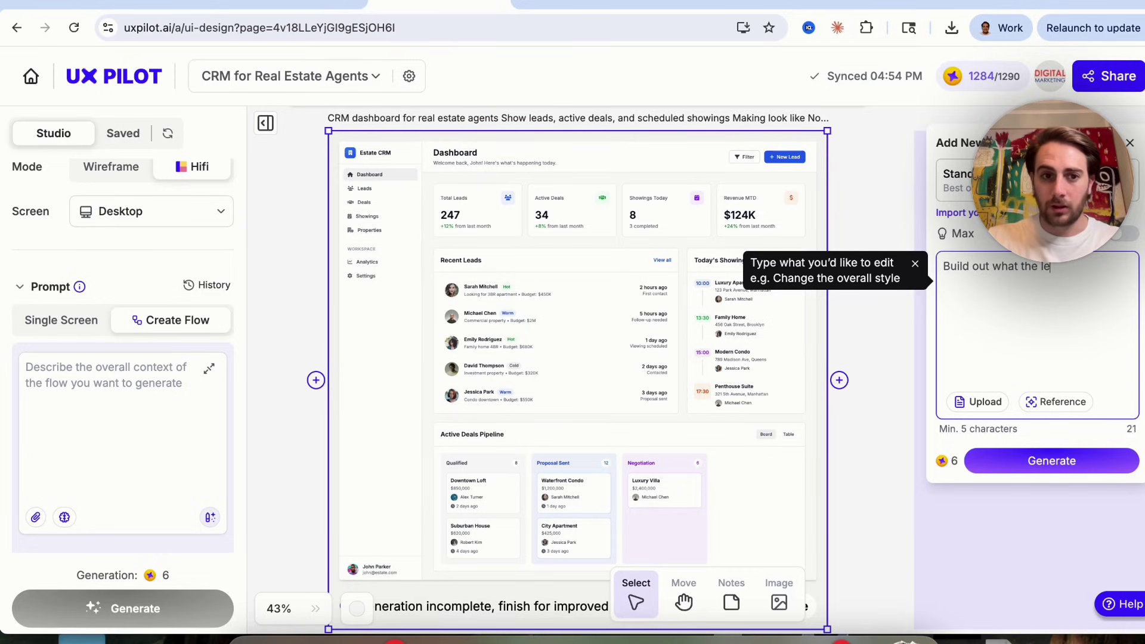
pyautogui.write('ads dashboard will look like')
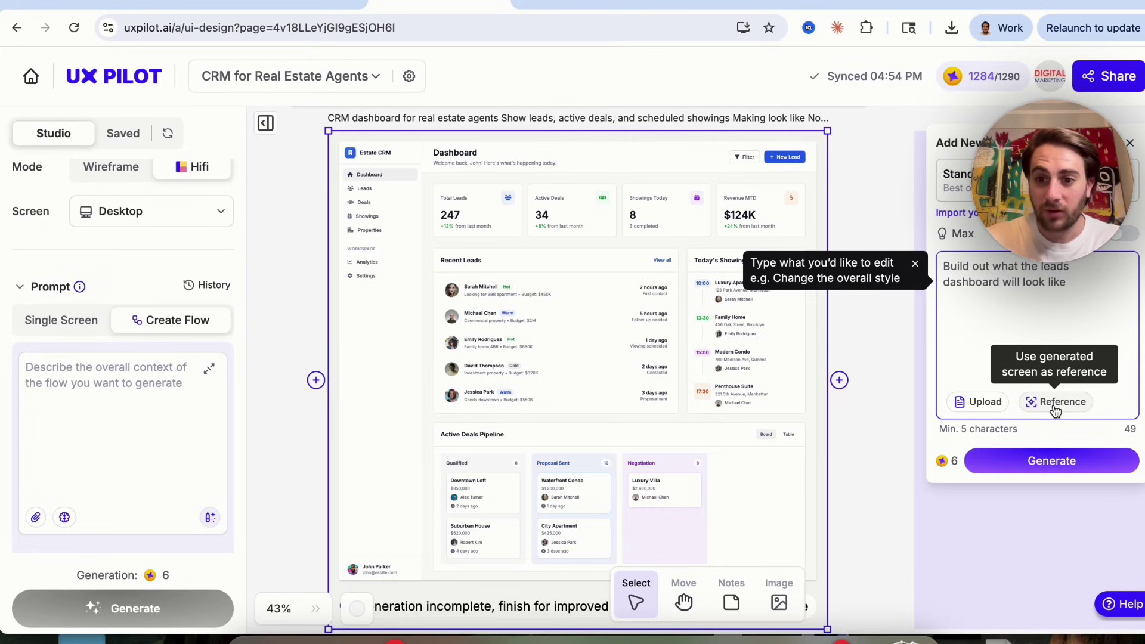
pyautogui.click(1039, 461)
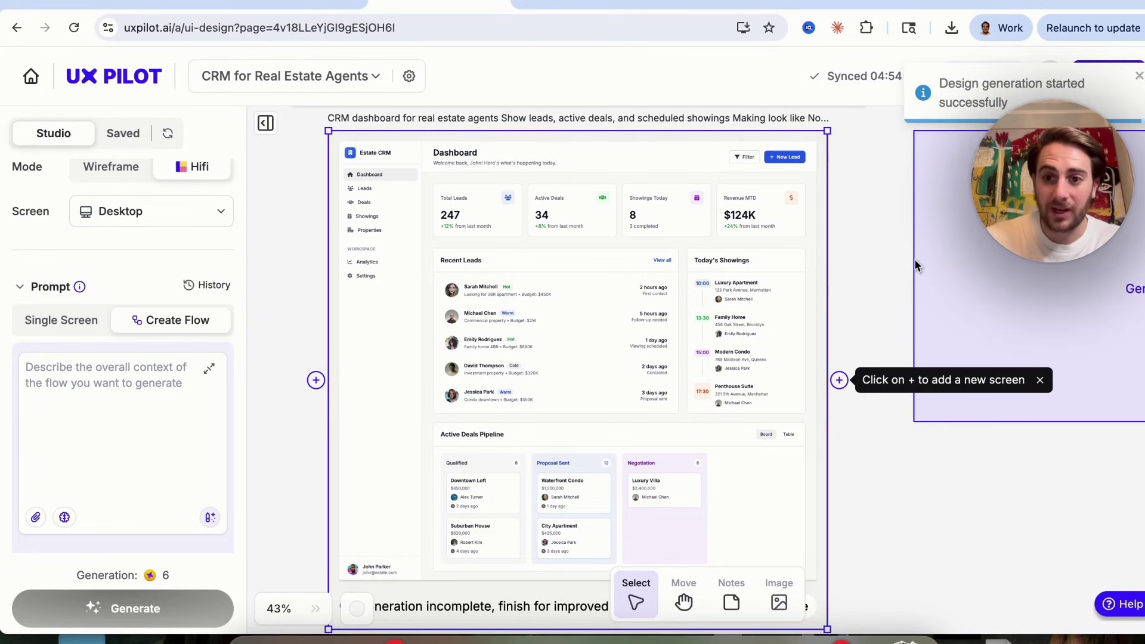
# Pan and zoom the canvas to compare the Dashboard with the finished Leads screen.
pyautogui.scroll(-5, 946, 261)
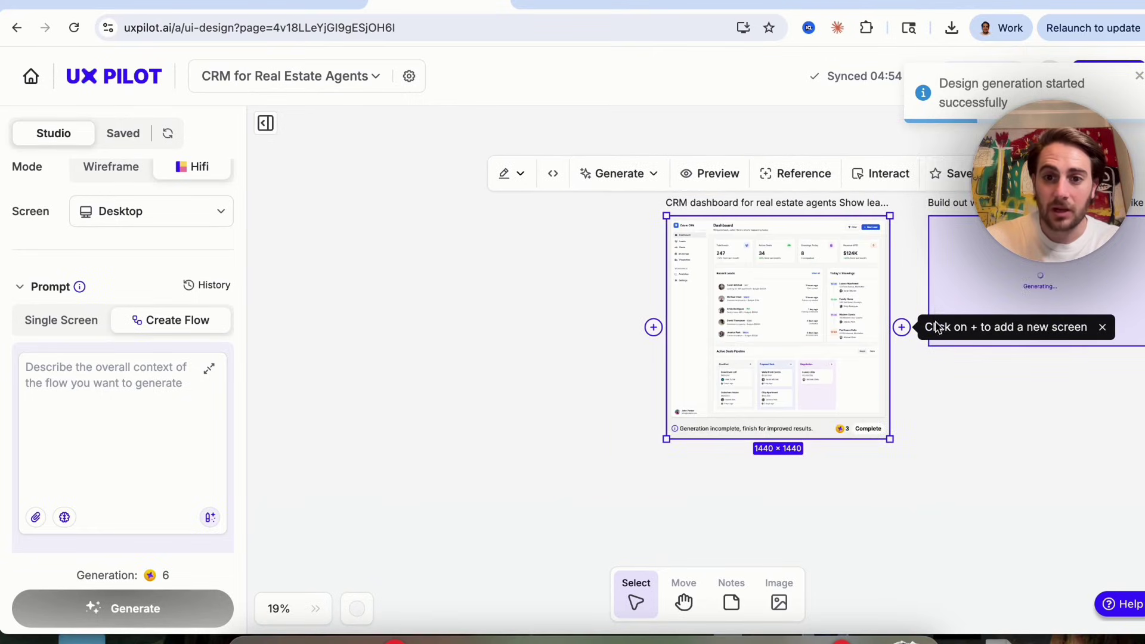
pyautogui.click(950, 465)
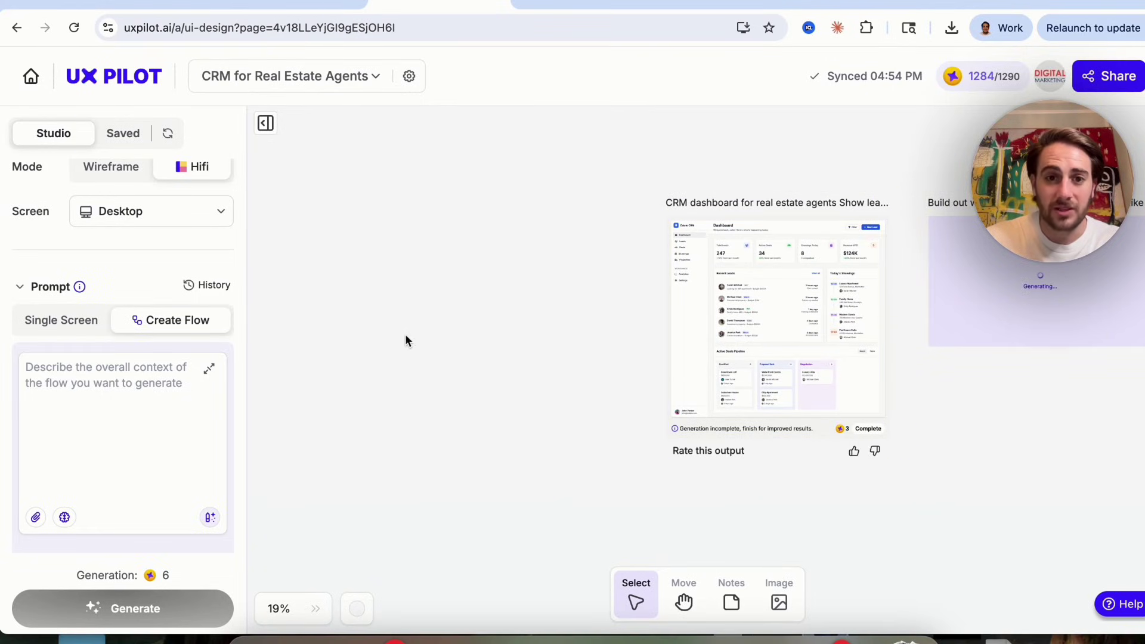
pyautogui.hscroll(3, 767, 286)
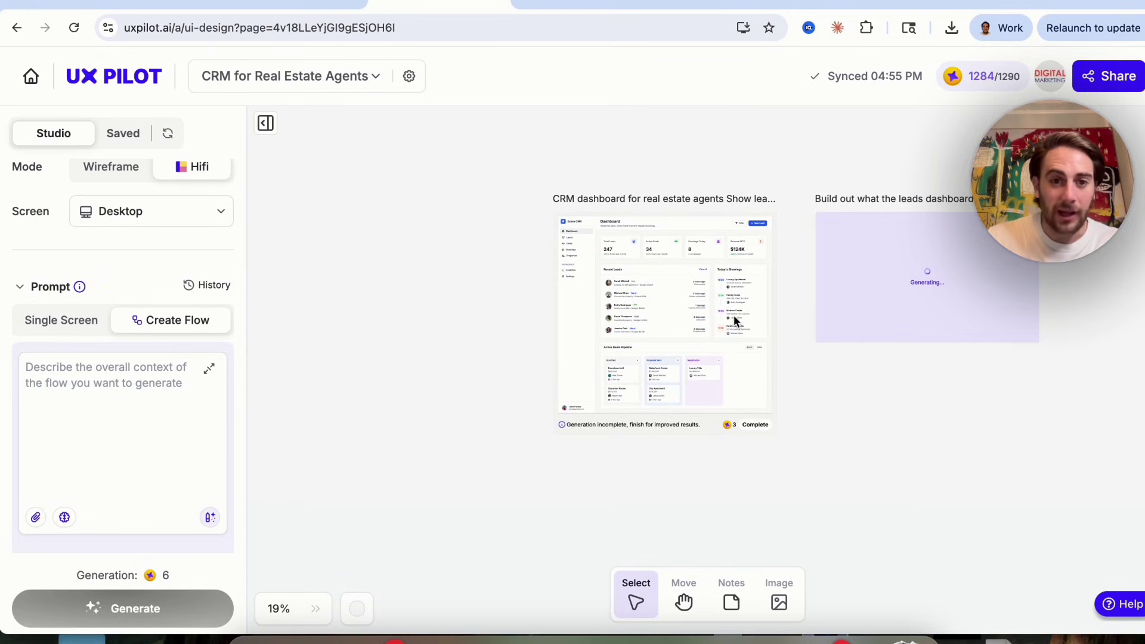
pyautogui.scroll(-4, 853, 413)
pyautogui.hscroll(10, 854, 413)
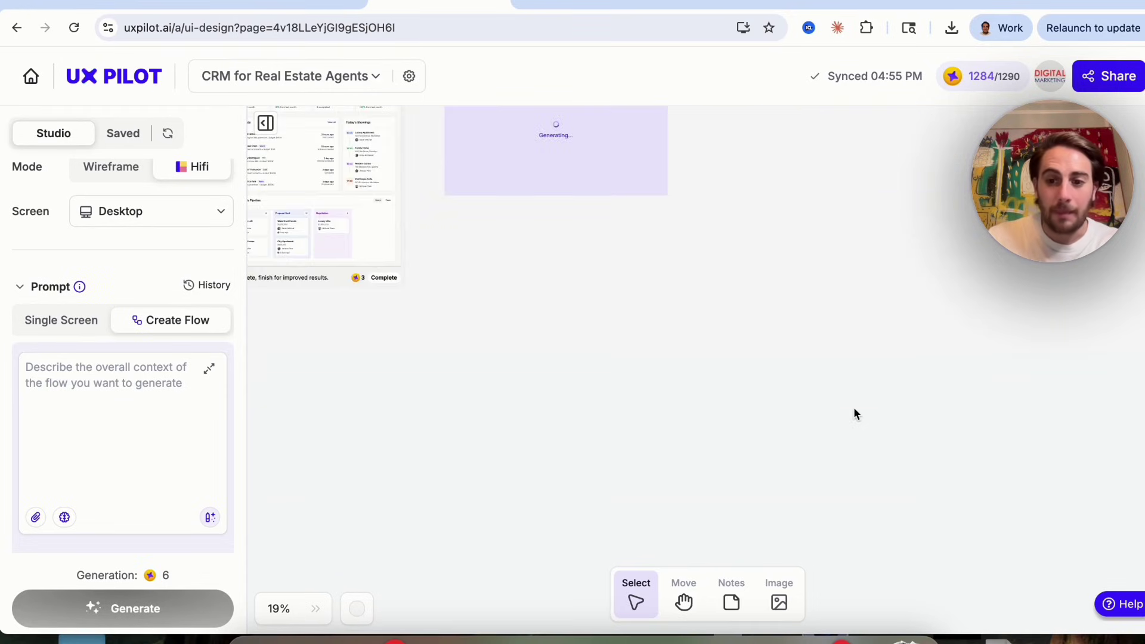
pyautogui.scroll(4, 854, 413)
pyautogui.hscroll(-10, 854, 413)
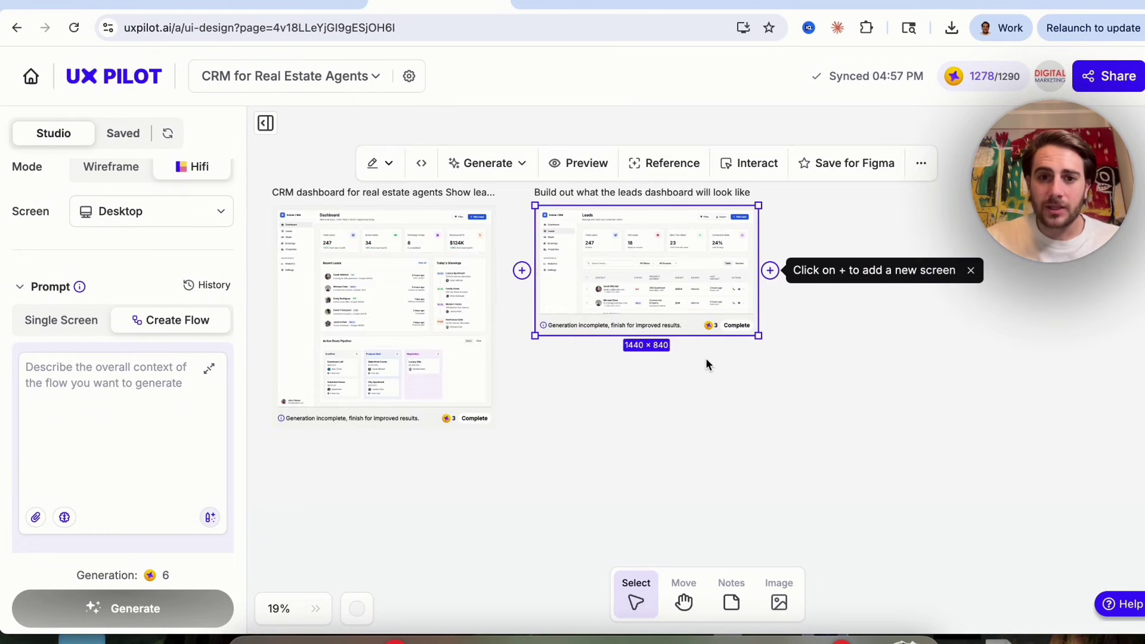
pyautogui.scroll(5, 702, 392)
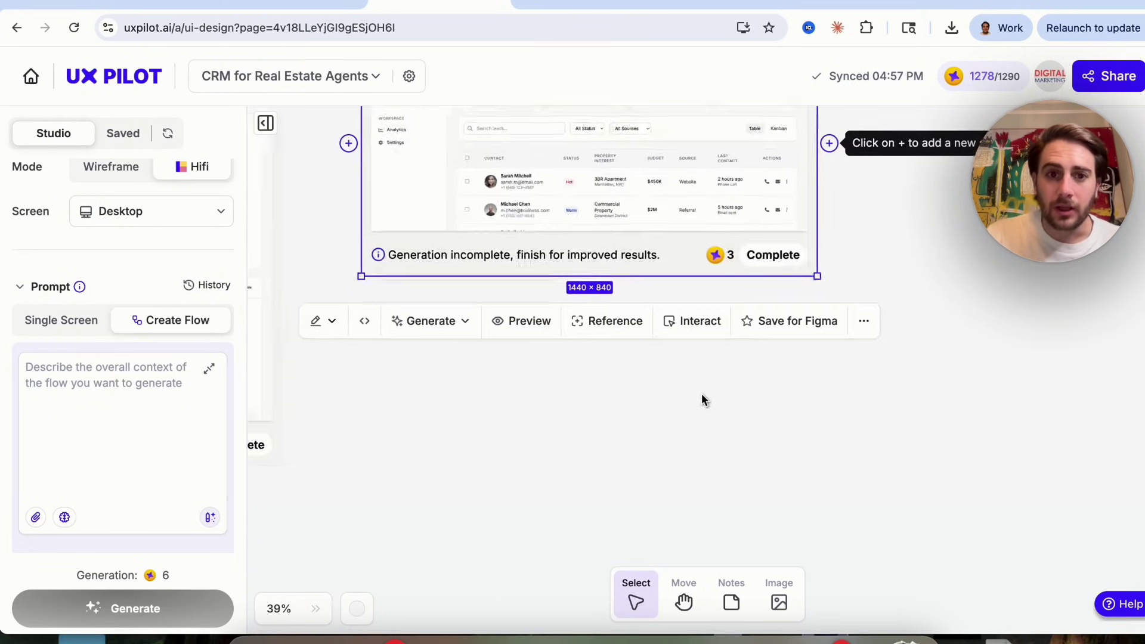
pyautogui.scroll(5, 701, 393)
pyautogui.hscroll(-2, 702, 392)
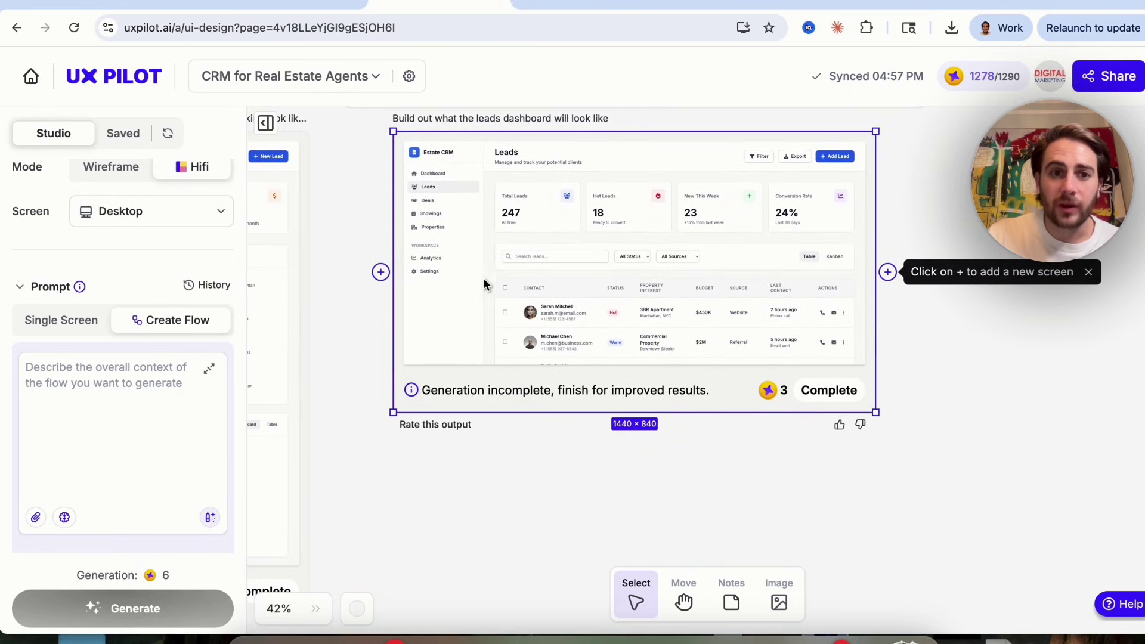
pyautogui.hscroll(-5, 453, 216)
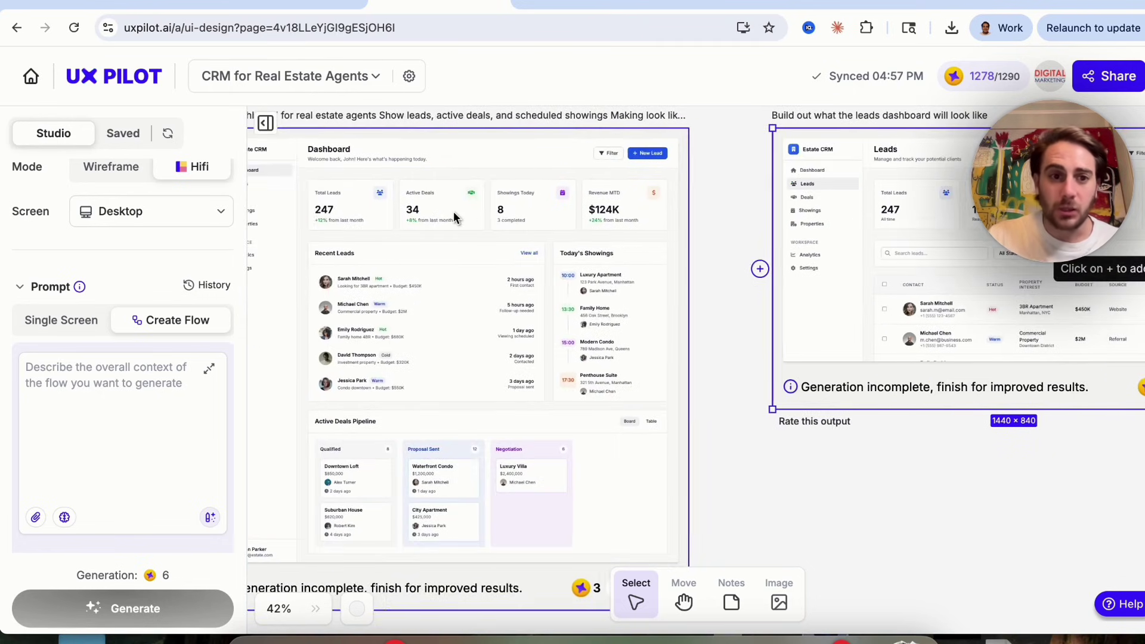
pyautogui.scroll(-6, 453, 215)
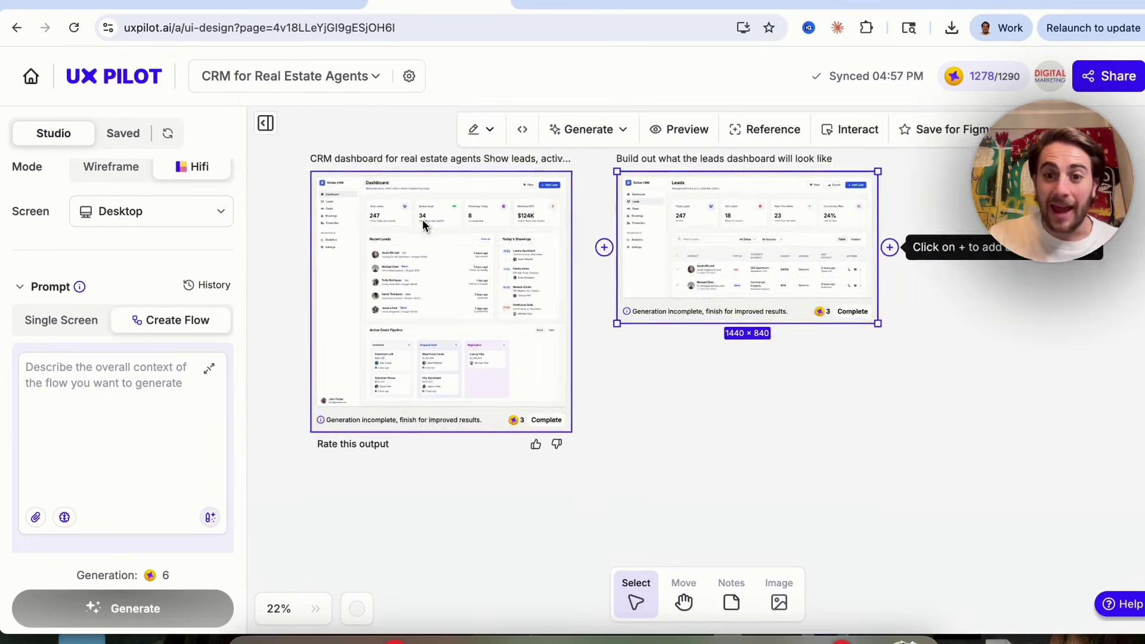
pyautogui.scroll(5, 507, 258)
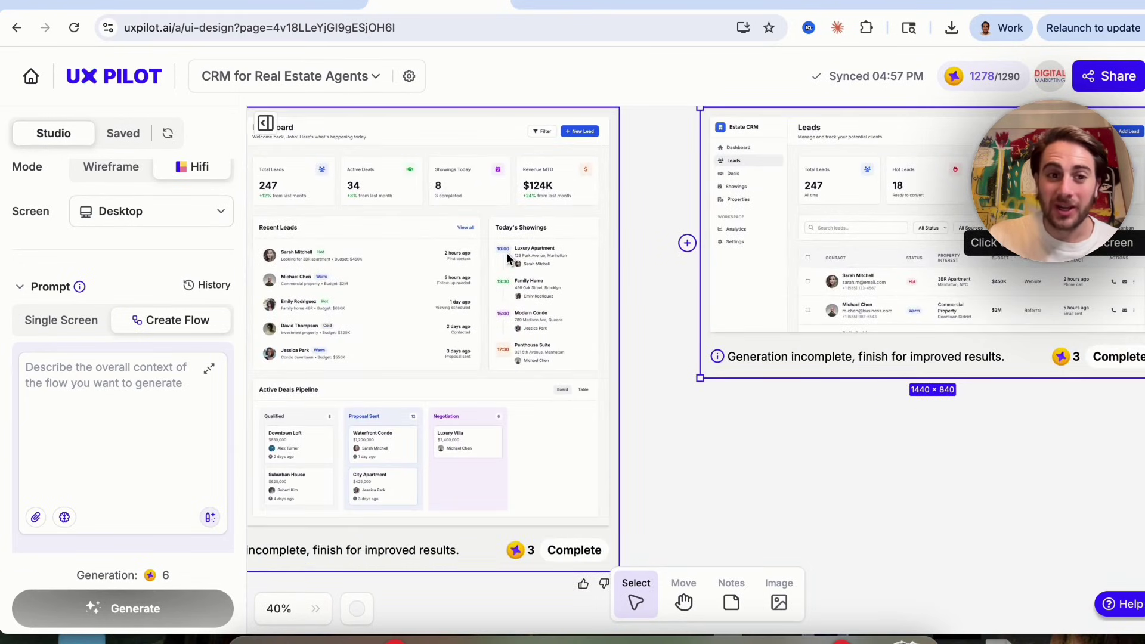
pyautogui.hscroll(-2, 486, 301)
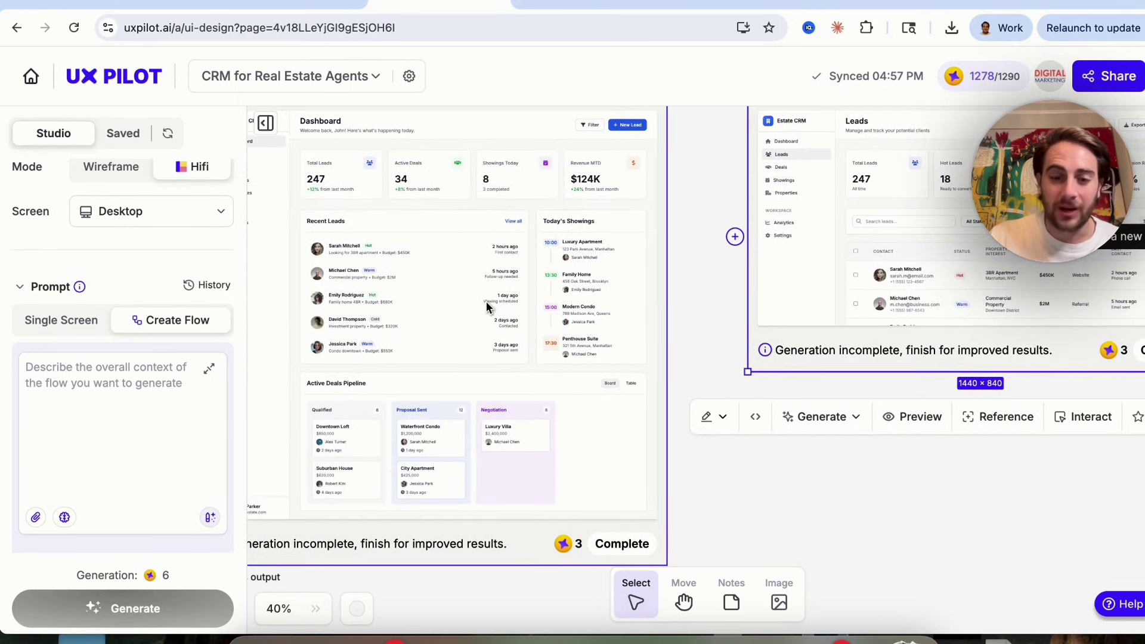
pyautogui.hscroll(10, 453, 307)
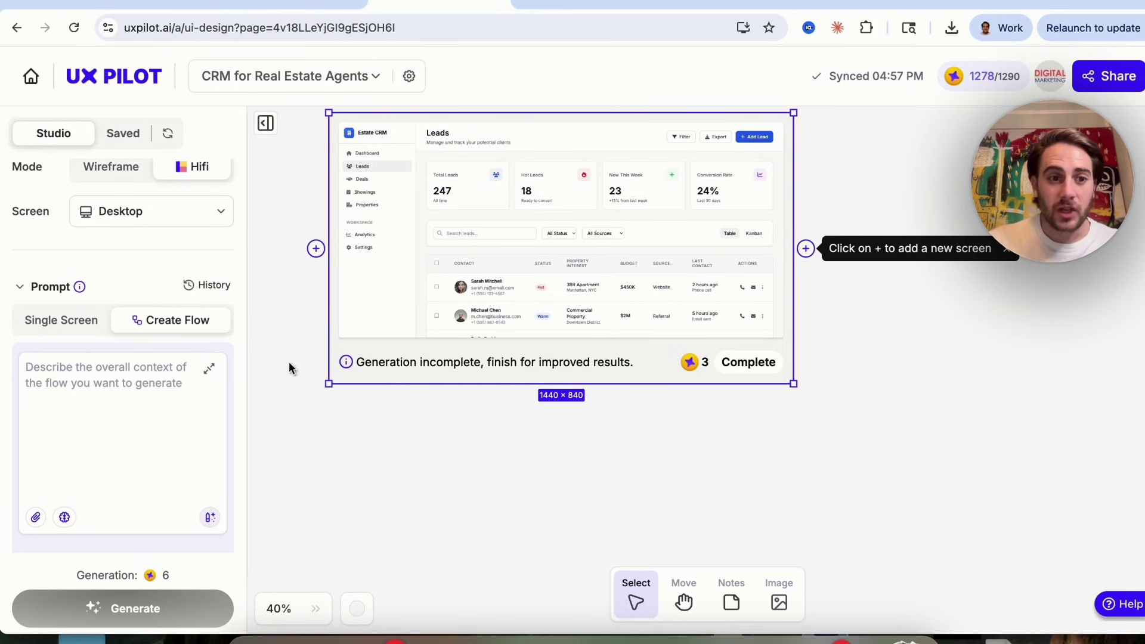
# Write the Create Flow prompt: sign-up flow from registering, to filling out information, to seeing their CRM.
pyautogui.click(121, 379)
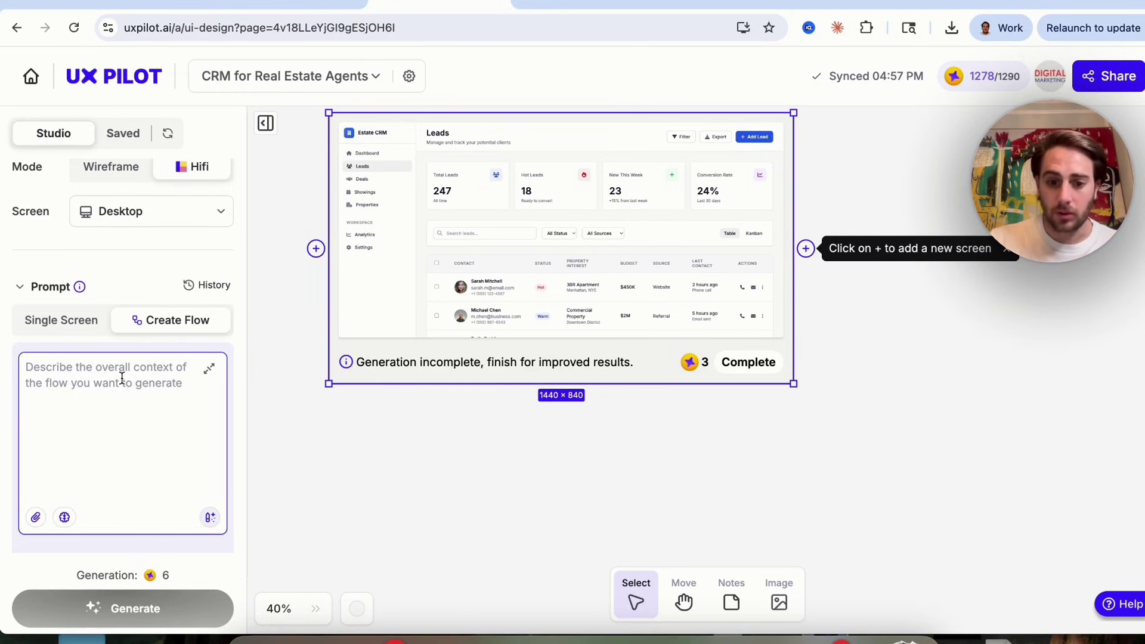
pyautogui.write('I want to create ')
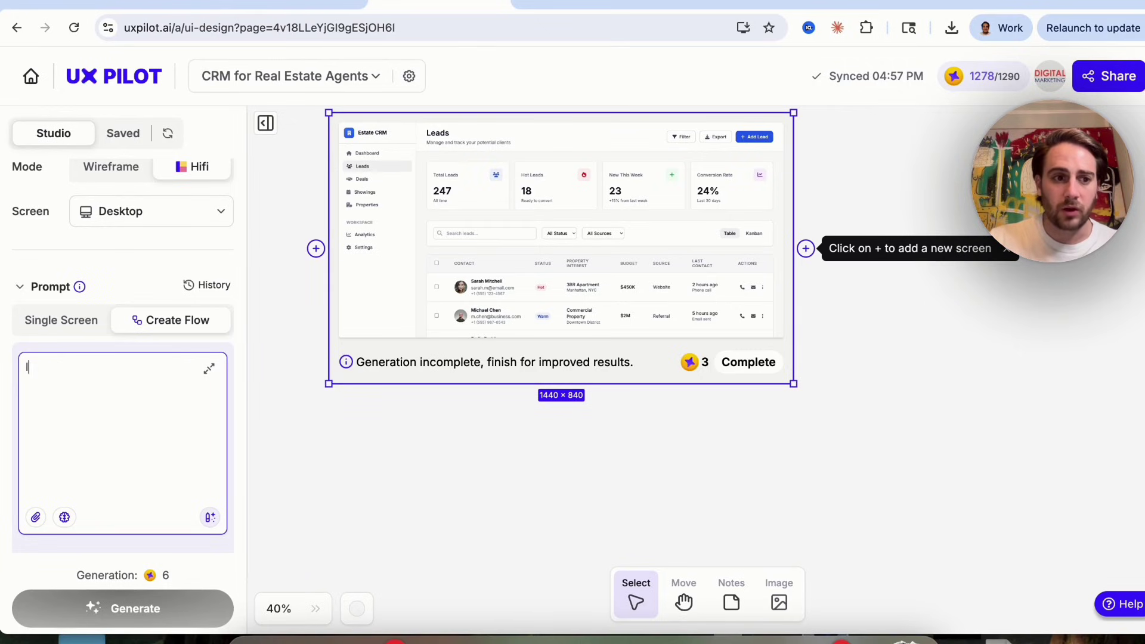
pyautogui.write('the s')
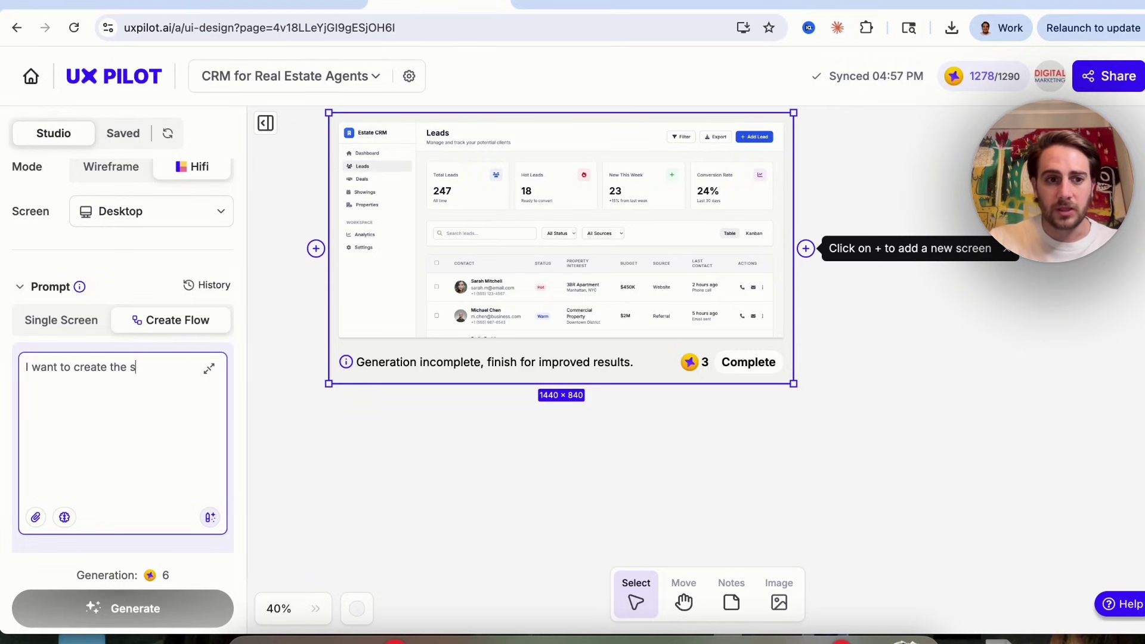
pyautogui.write('ign up flow ')
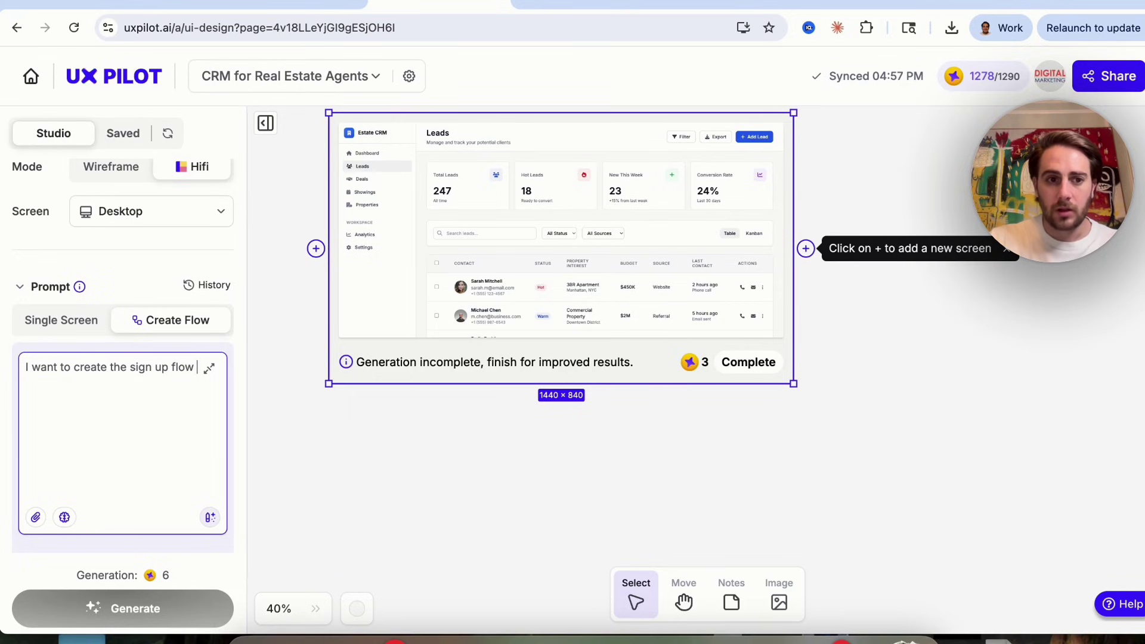
pyautogui.write('from someone registering,')
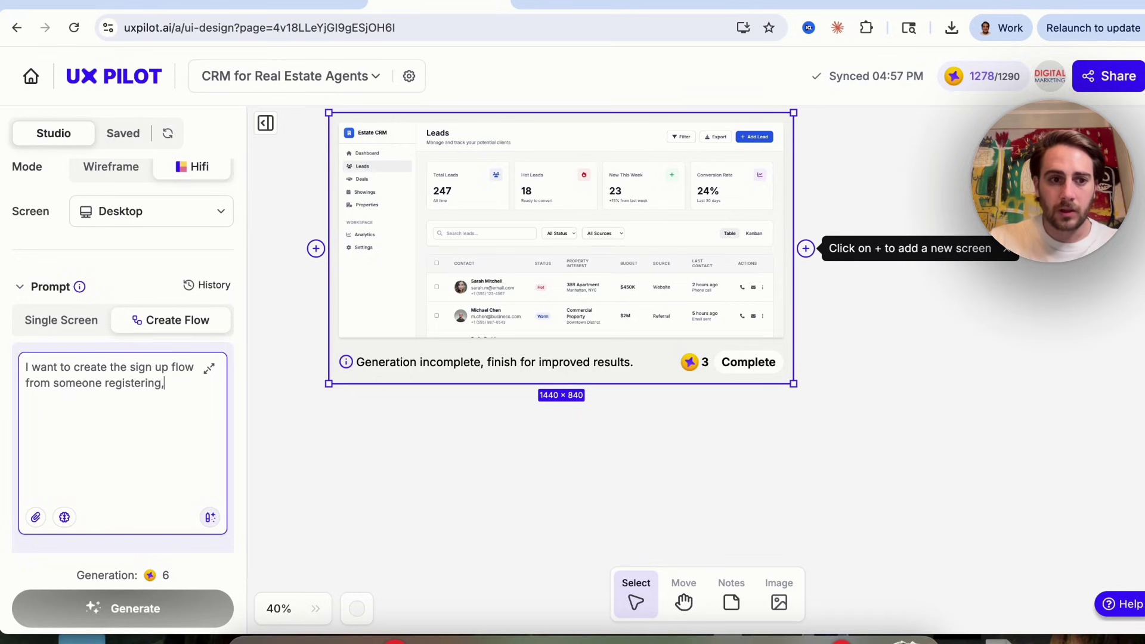
pyautogui.write(' to them filling ou')
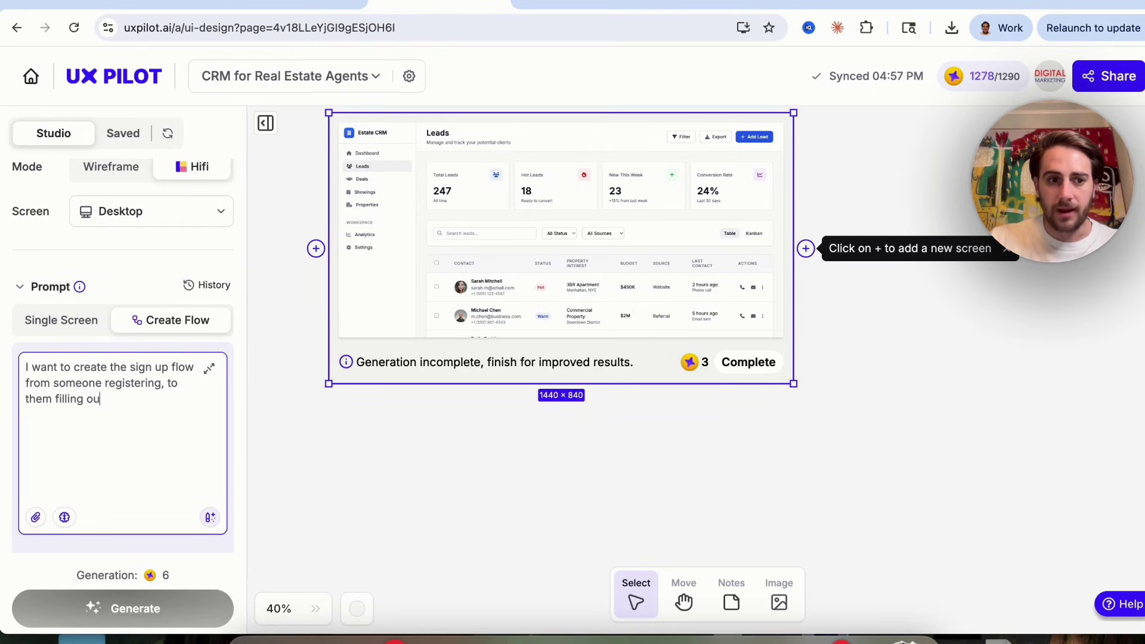
pyautogui.write('t their informatio')
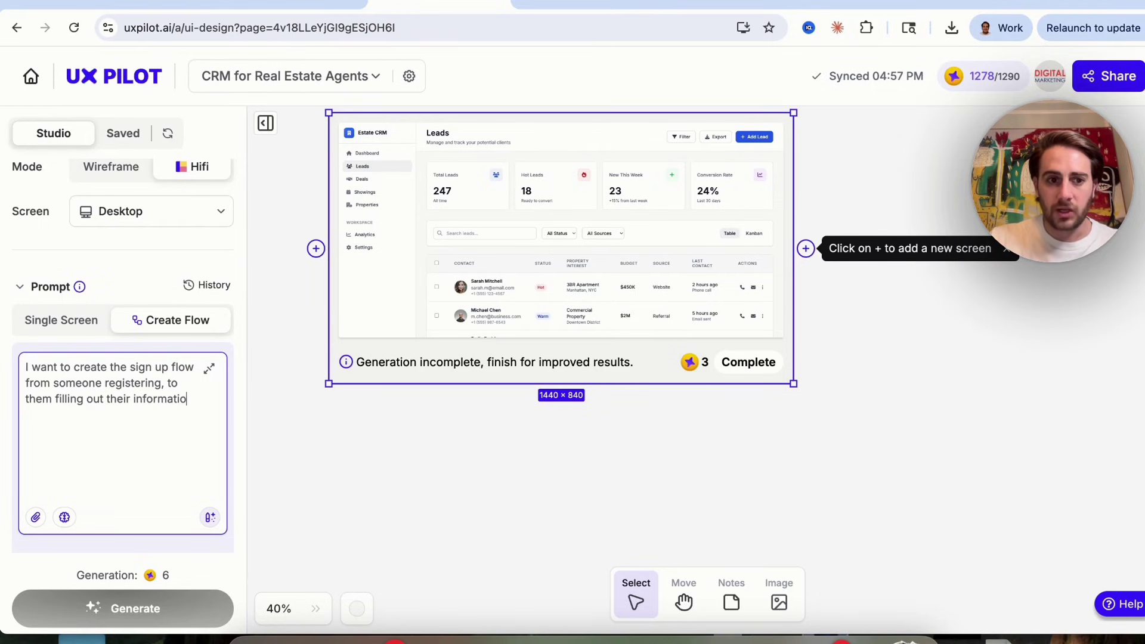
pyautogui.write('n, to them begin')
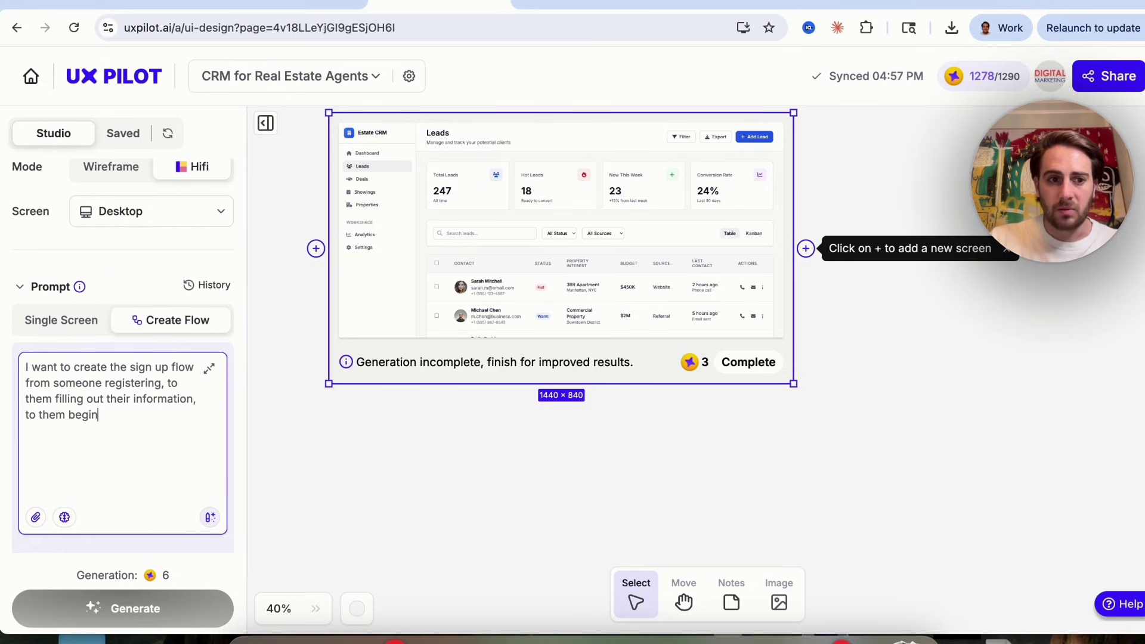
pyautogui.write('ning to see what their')
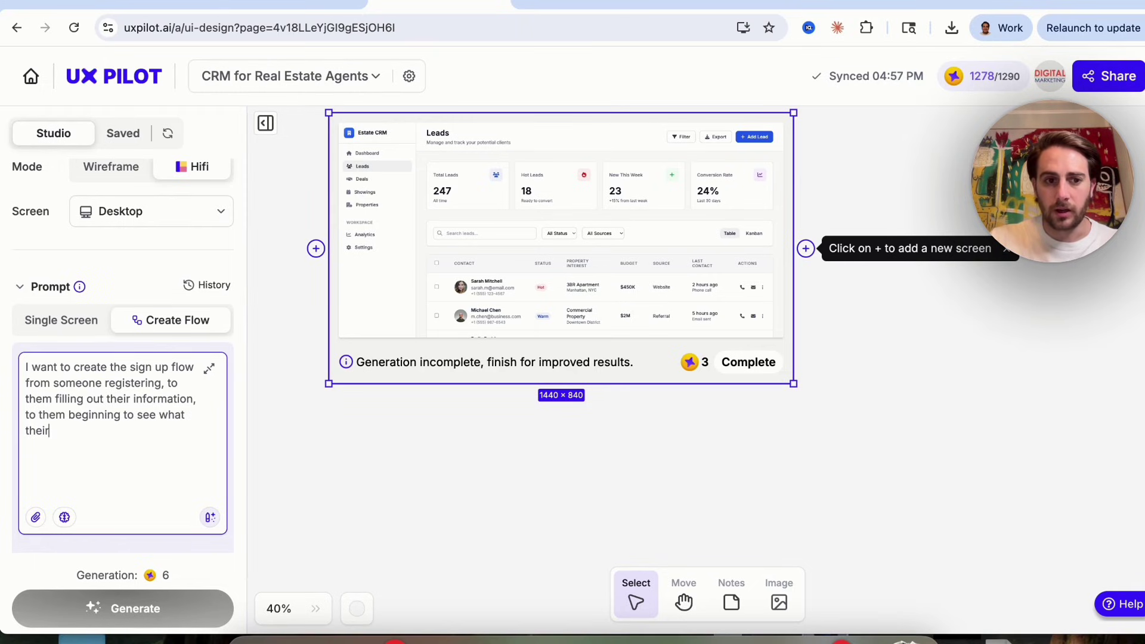
pyautogui.write(' CRM looks like')
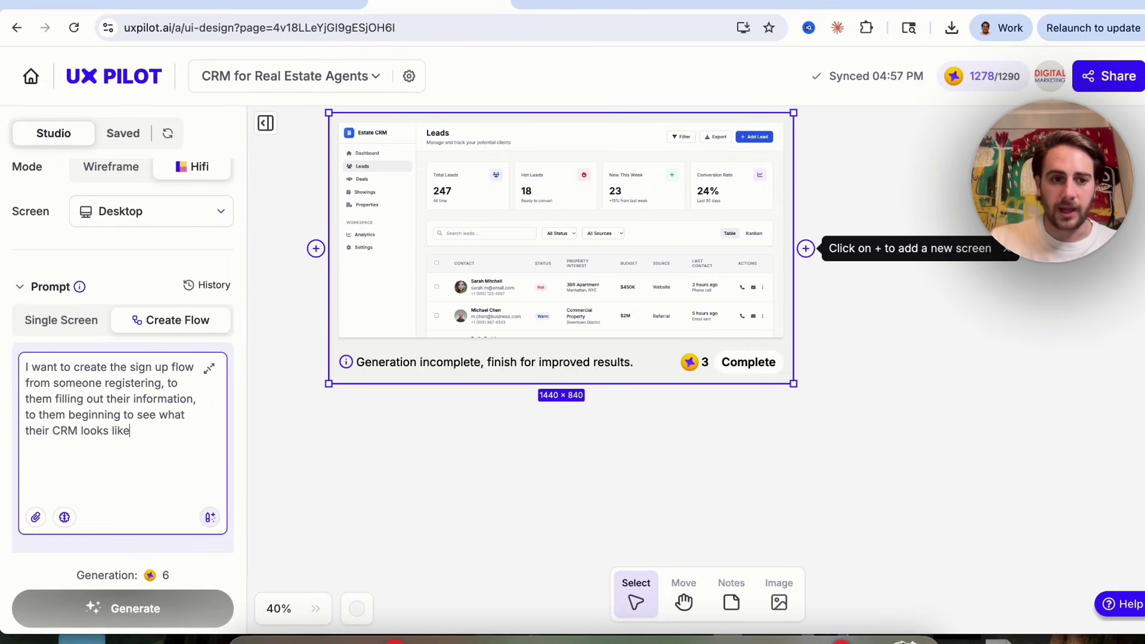
pyautogui.click(213, 516)
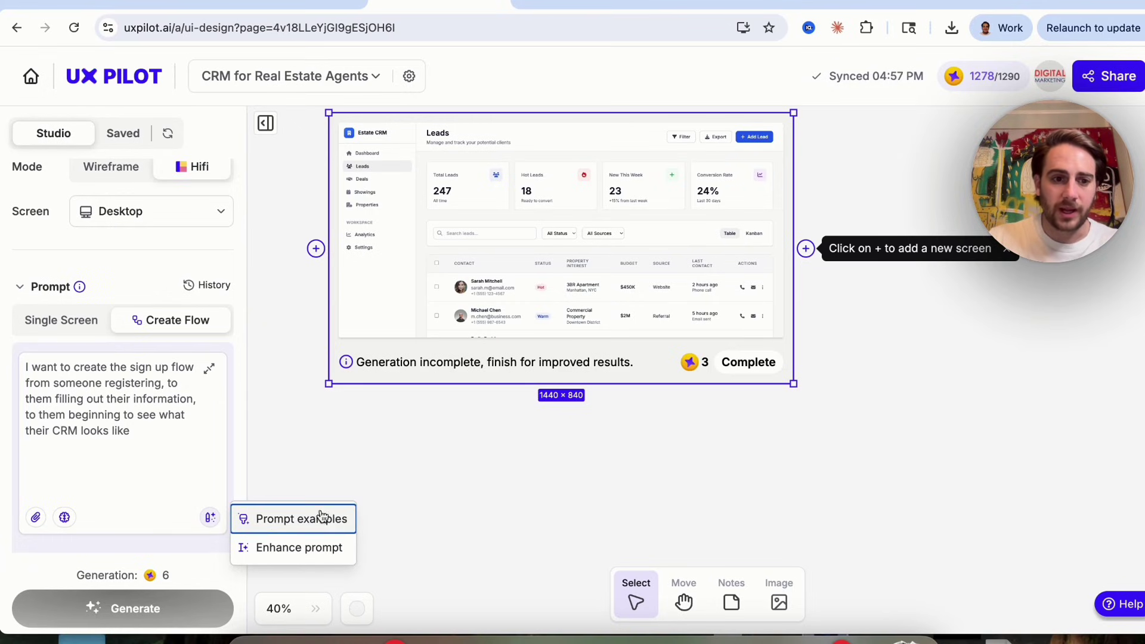
# Enhance the sign-up prompt into a detailed requirement with light-mode blue #007BFF and green #28A745 styling.
pyautogui.click(298, 548)
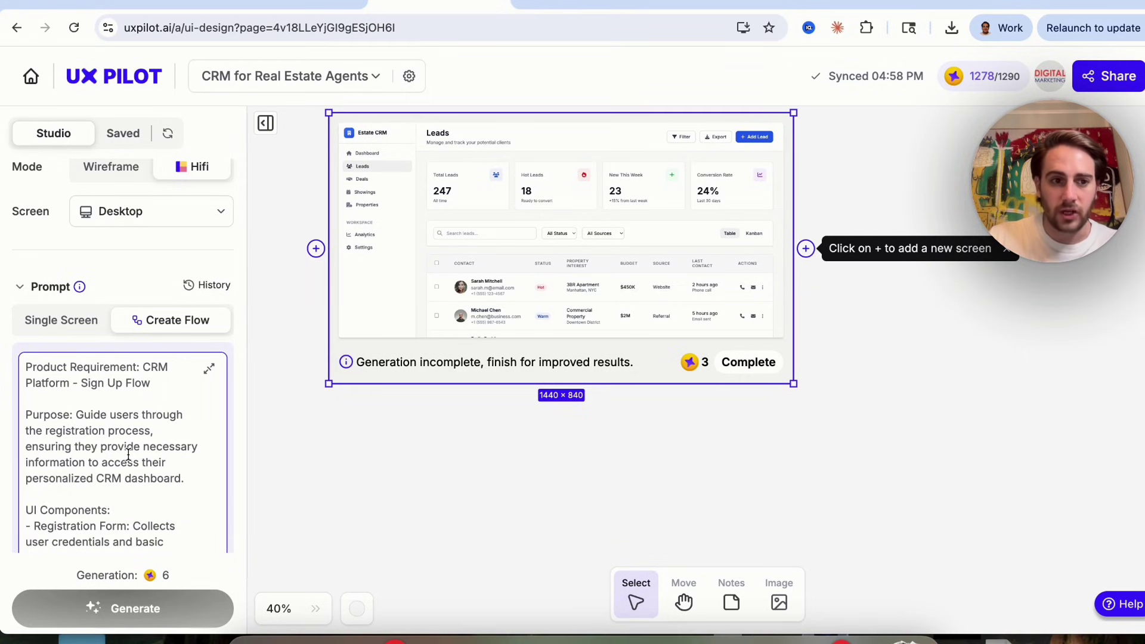
pyautogui.scroll(-5, 129, 455)
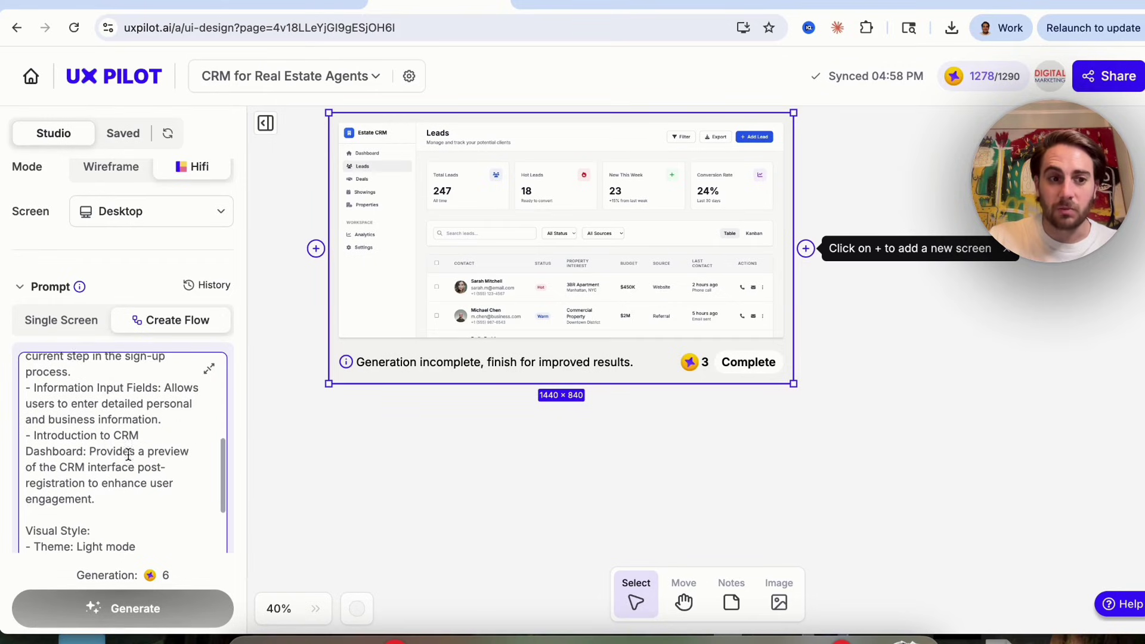
pyautogui.scroll(-10, 128, 455)
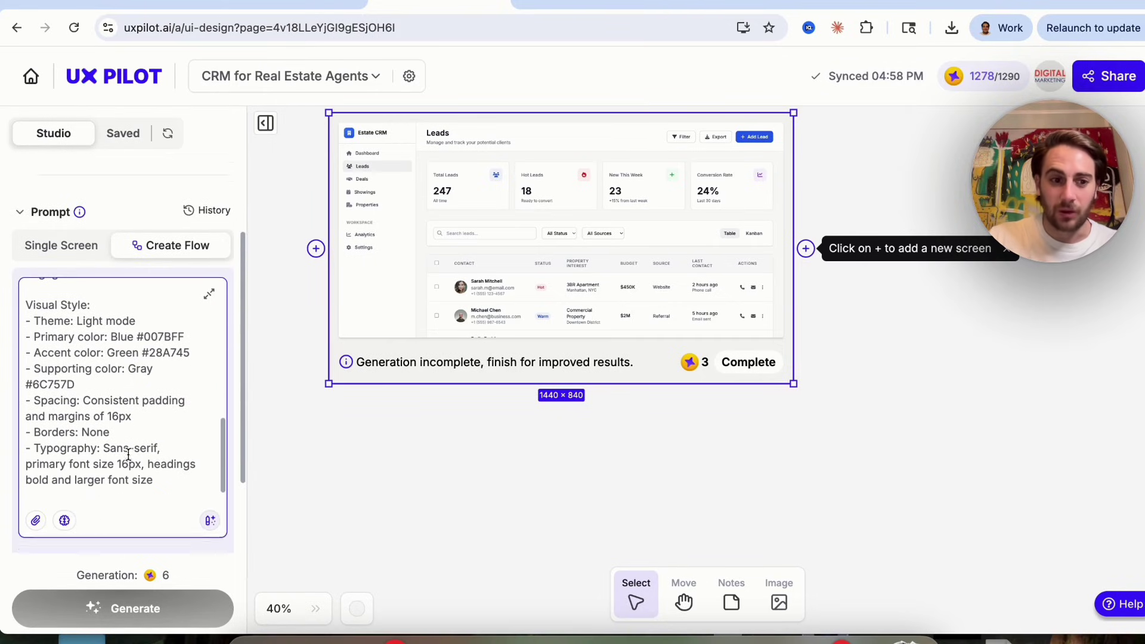
pyautogui.scroll(-4, 128, 453)
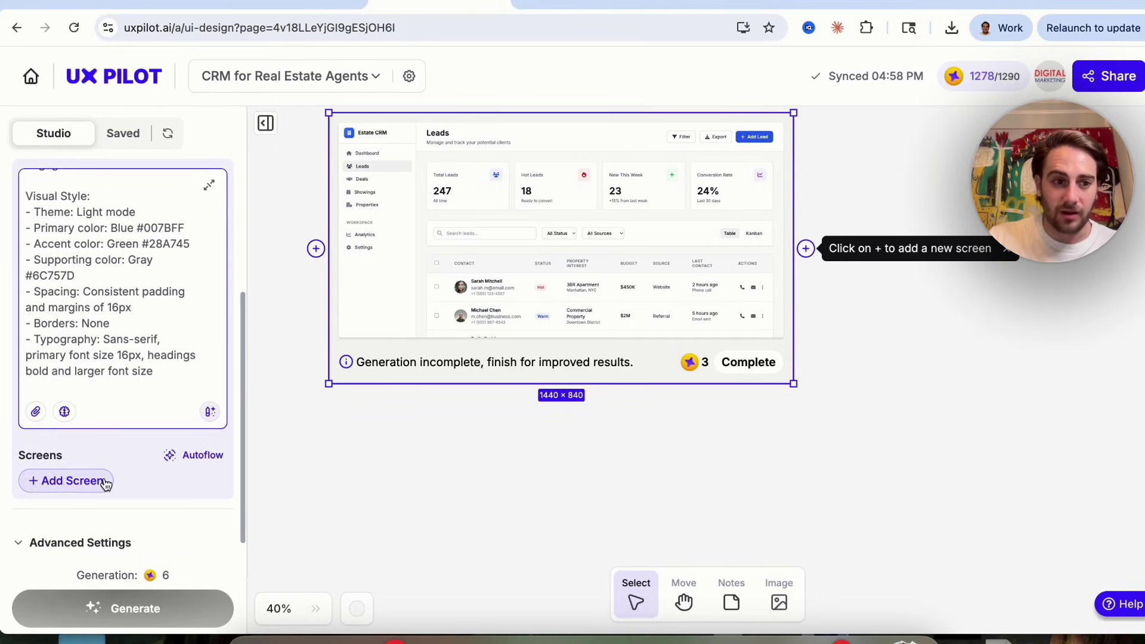
# Add two flow screens: 'Pricing screen' and 'Cancelling billing screen'.
pyautogui.click(89, 460)
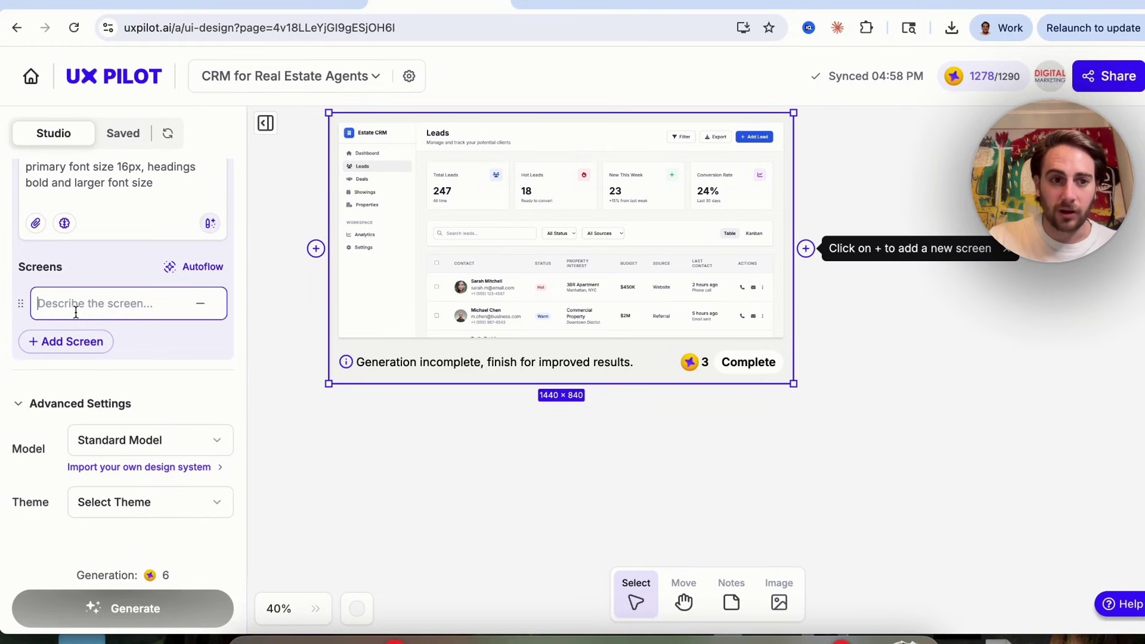
pyautogui.scroll(2, 116, 301)
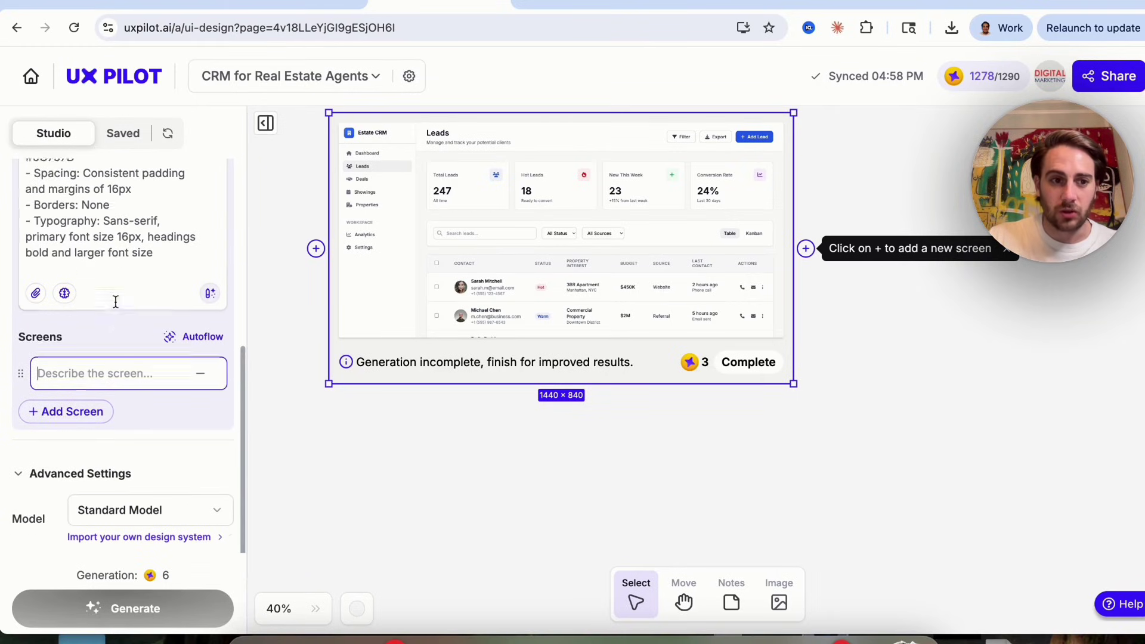
pyautogui.scroll(1, 115, 301)
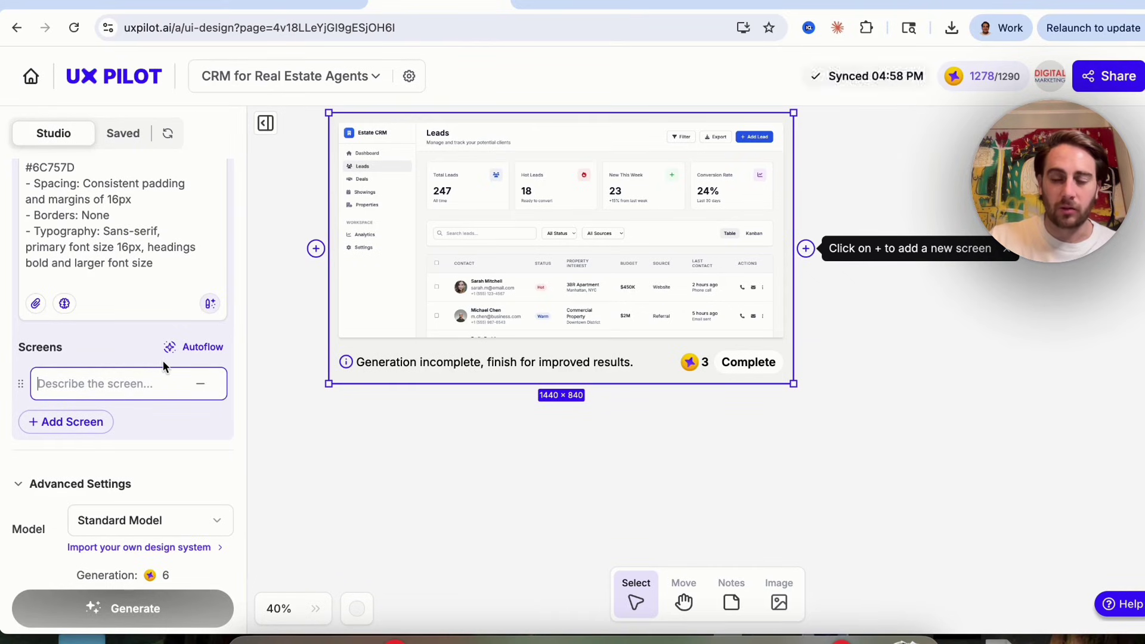
pyautogui.write('Pricing screen')
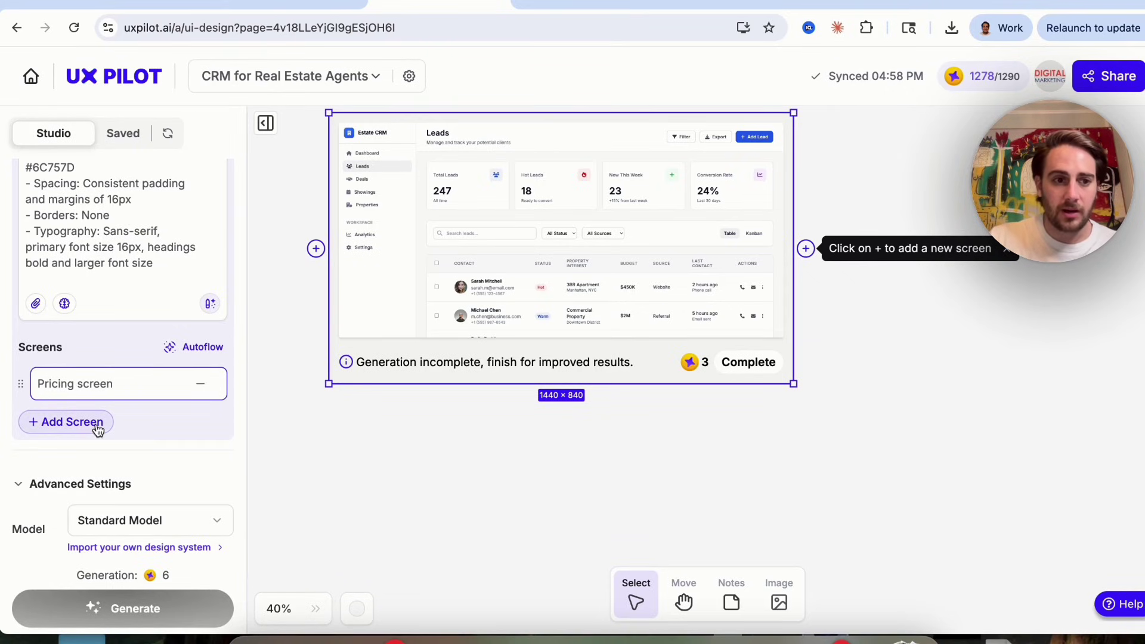
pyautogui.click(67, 422)
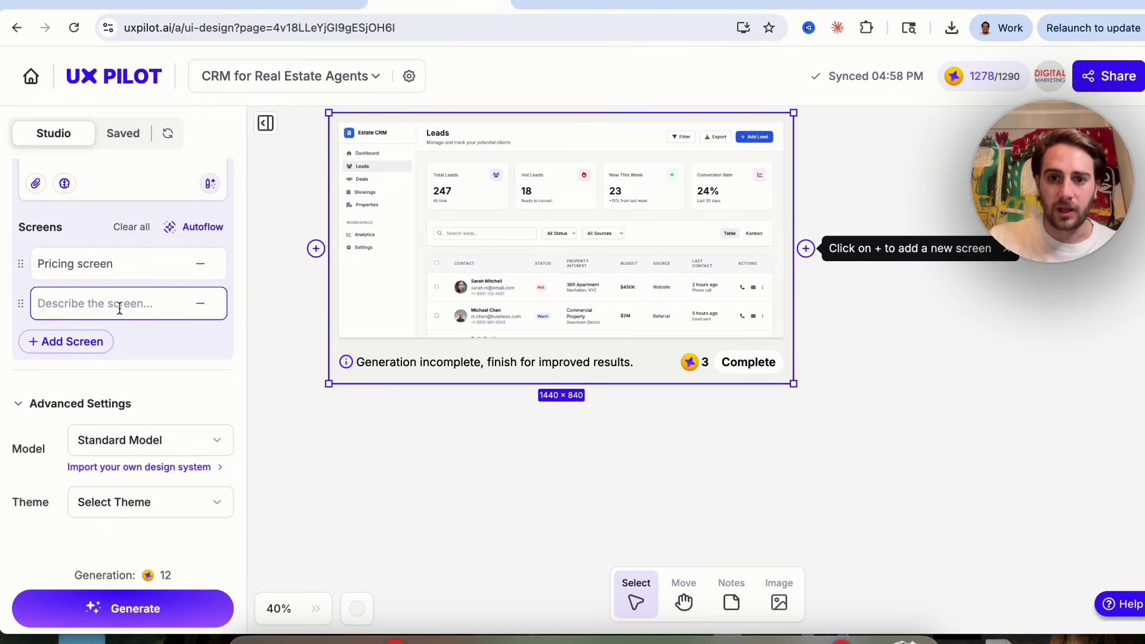
pyautogui.write('Cancelling b')
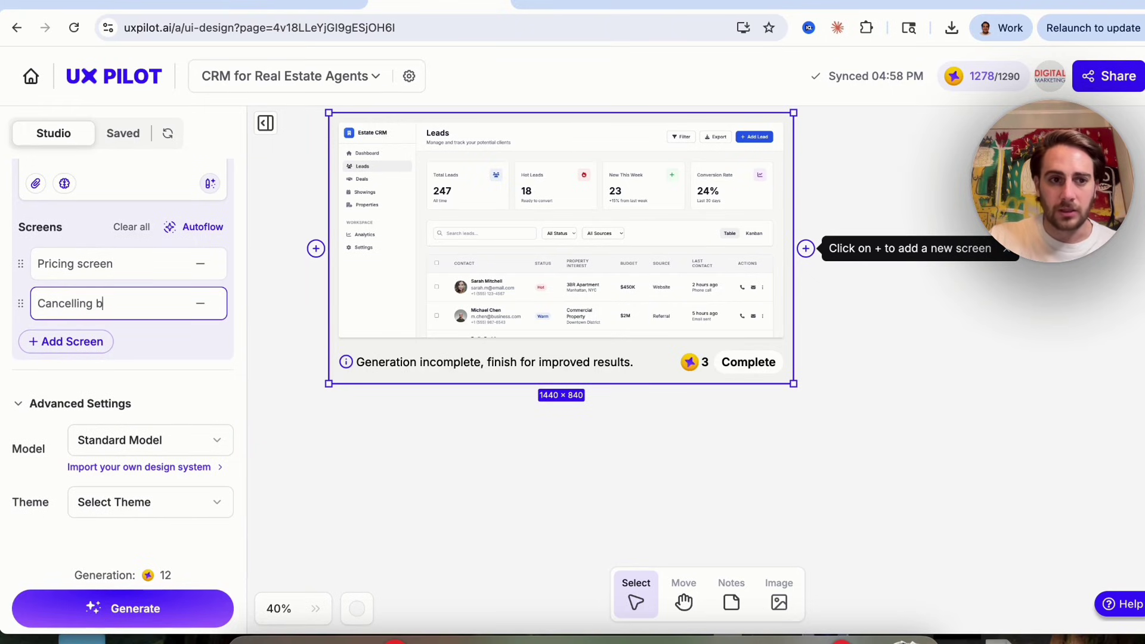
pyautogui.write('illing screen')
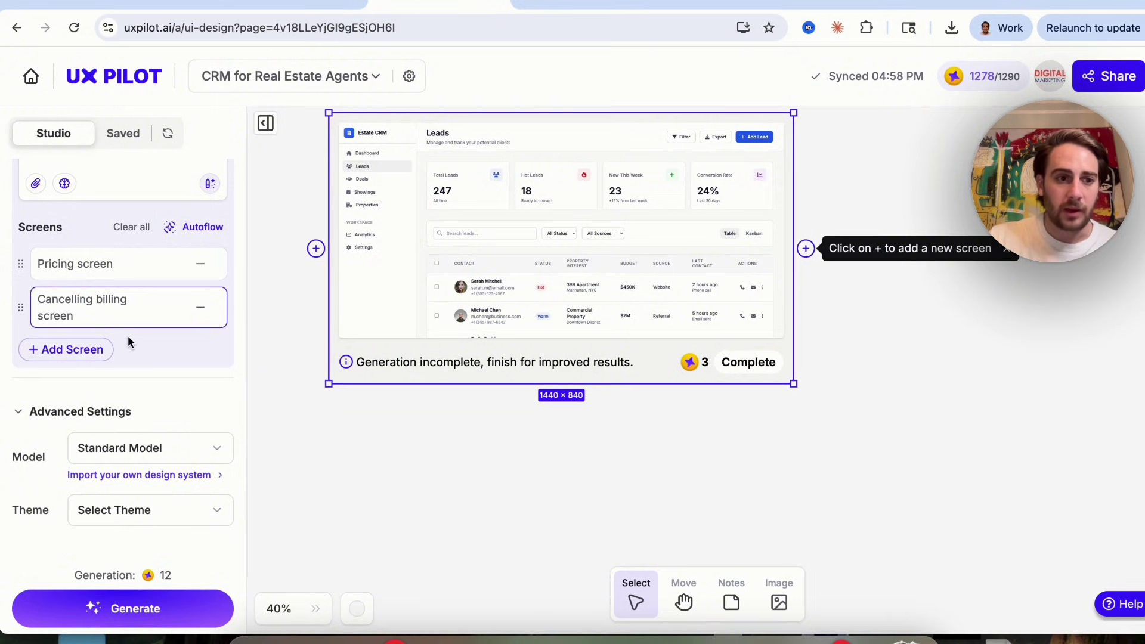
# Generate the two-screen sign-up flow.
pyautogui.scroll(-1, 135, 365)
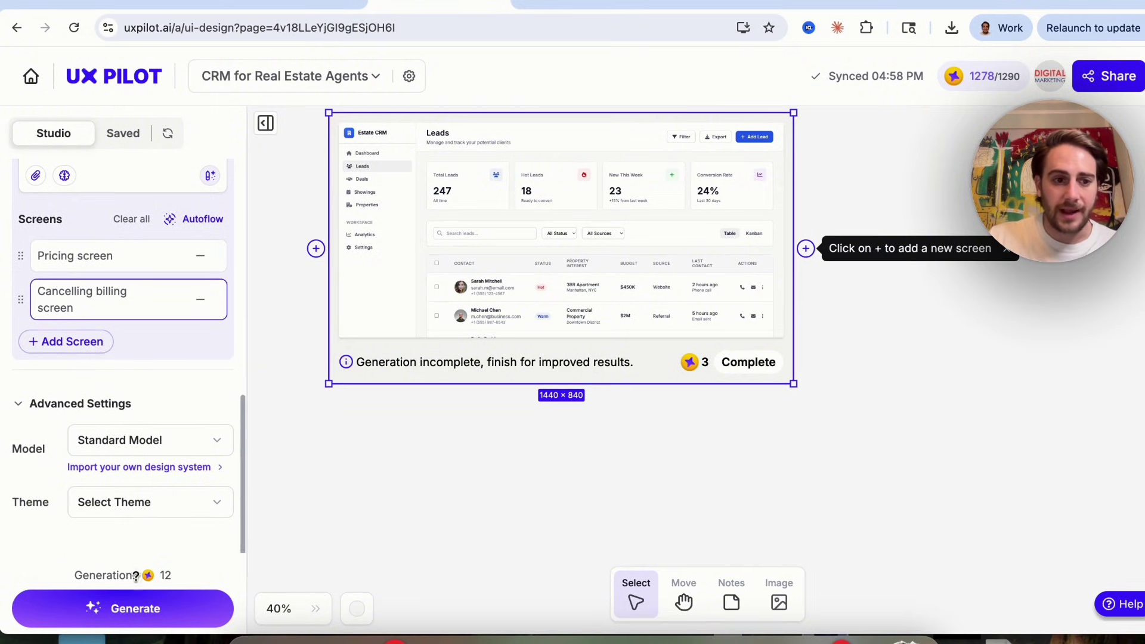
pyautogui.click(127, 608)
pyautogui.scroll(5, 154, 330)
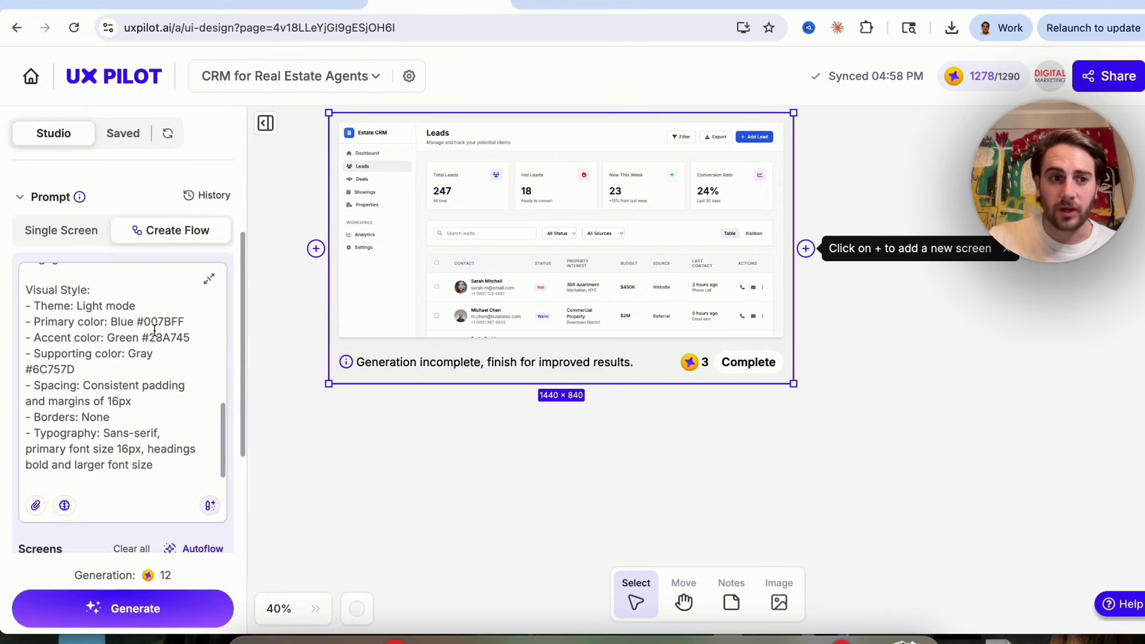
pyautogui.scroll(1, 154, 329)
pyautogui.scroll(-1, 154, 329)
pyautogui.scroll(-5, 154, 331)
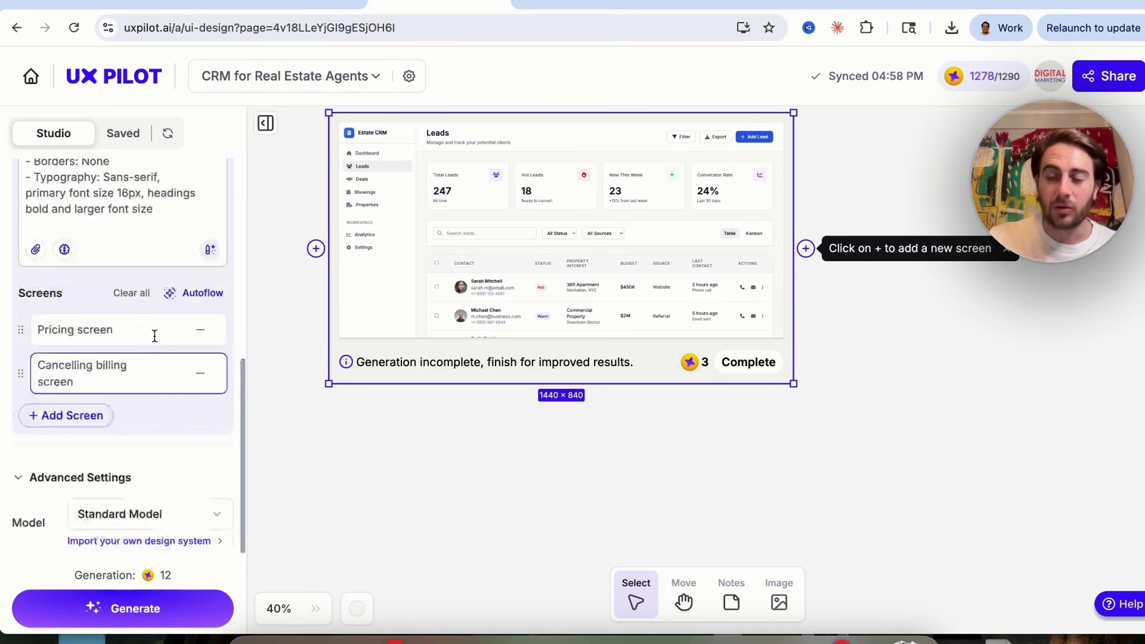
pyautogui.scroll(-2, 154, 336)
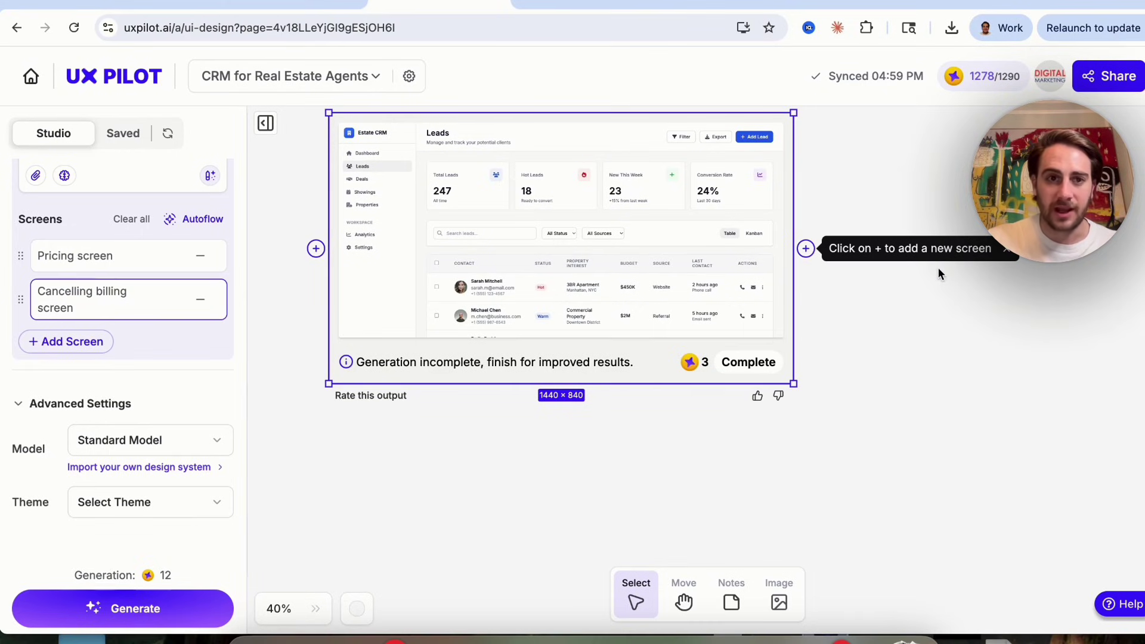
# Switch to the UX Design Review browser tab while the Pricing and Cancelling billing screens generate.
pyautogui.click(588, 7)
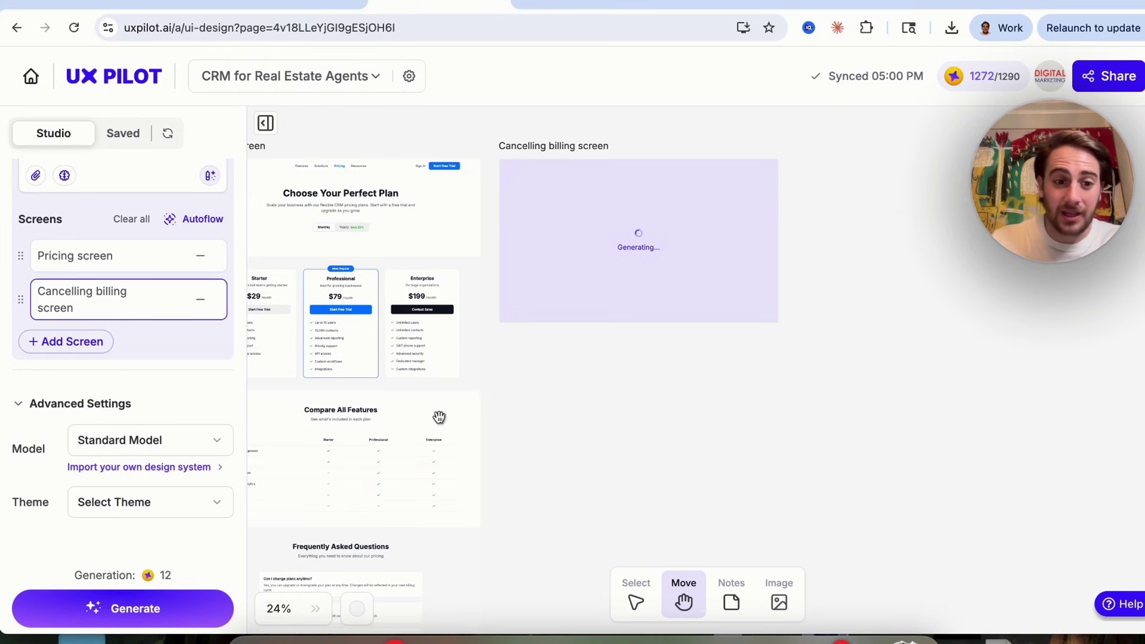
pyautogui.moveTo(565, 426); pyautogui.dragTo(595, 382)
pyautogui.scroll(-2, 595, 382)
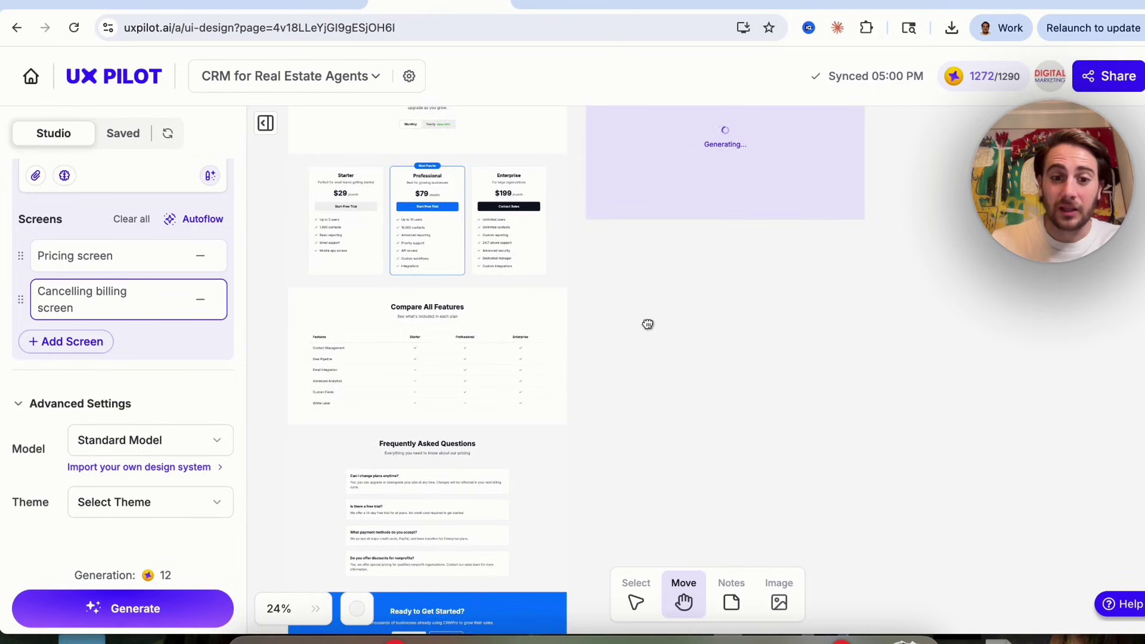
pyautogui.scroll(-3, 646, 325)
pyautogui.scroll(-3, 668, 302)
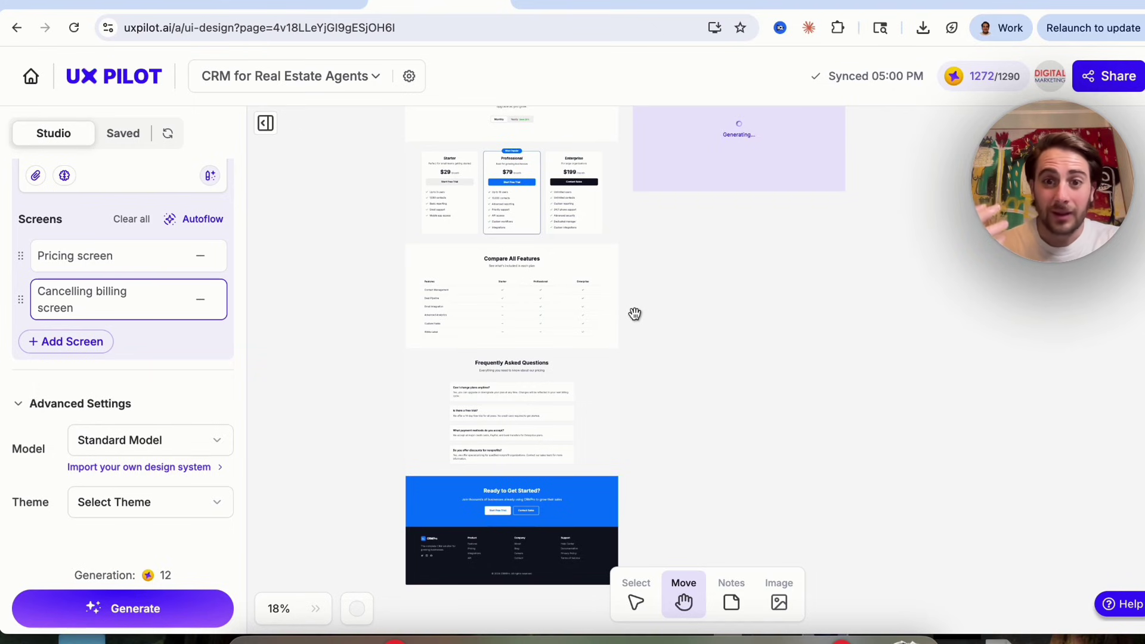
pyautogui.hotkey('ctrl', 'Tab')
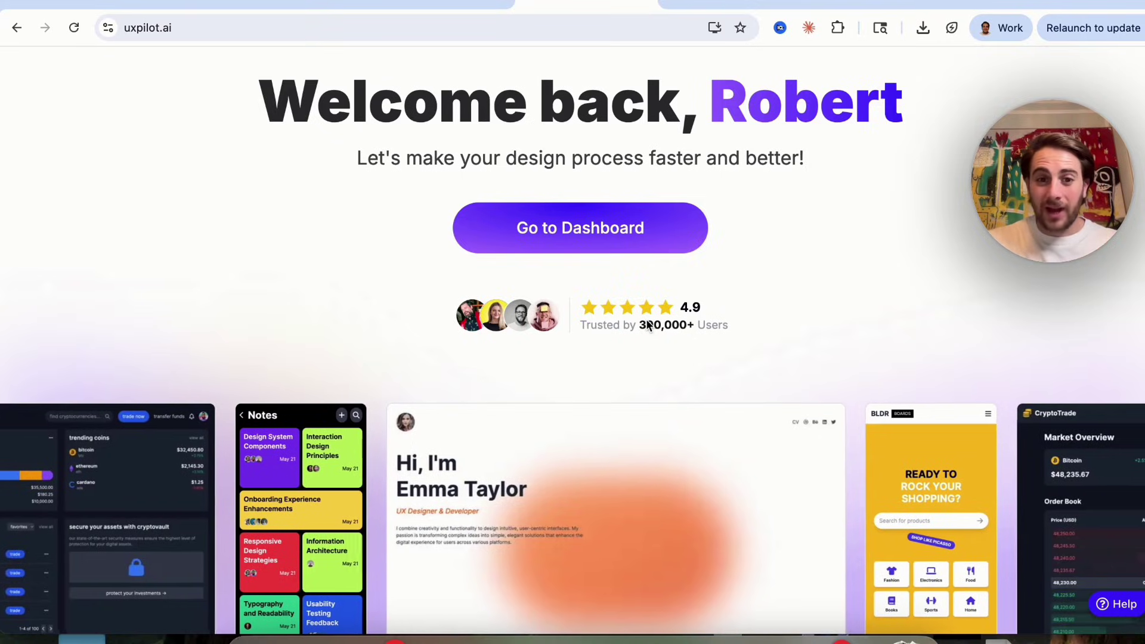
pyautogui.scroll(5, 645, 360)
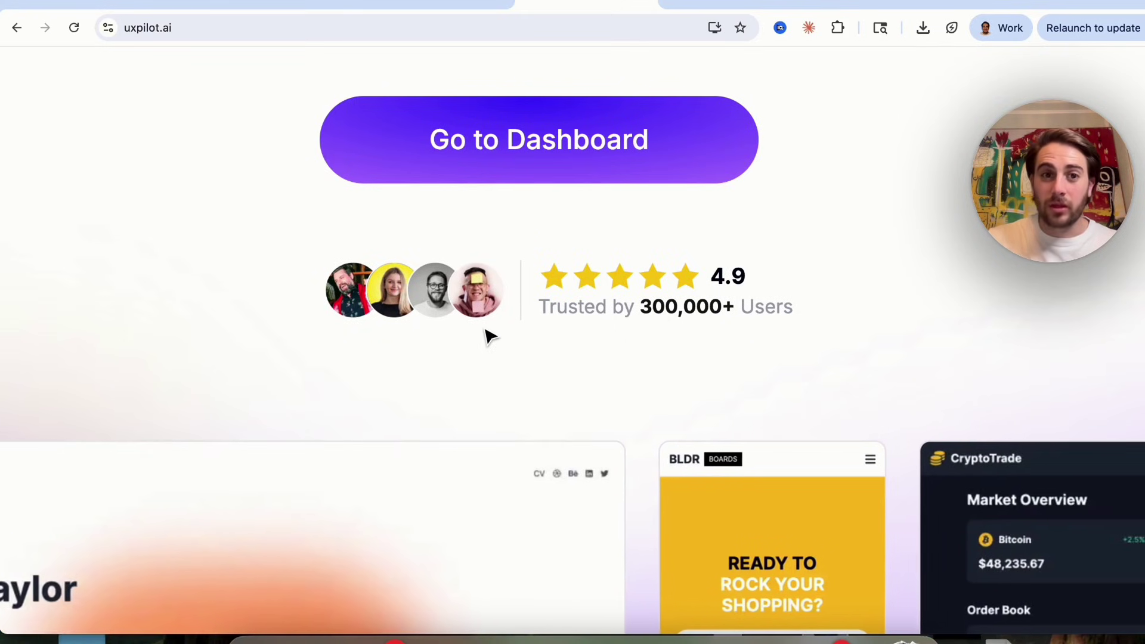
pyautogui.scroll(-5, 485, 332)
pyautogui.click(415, 6)
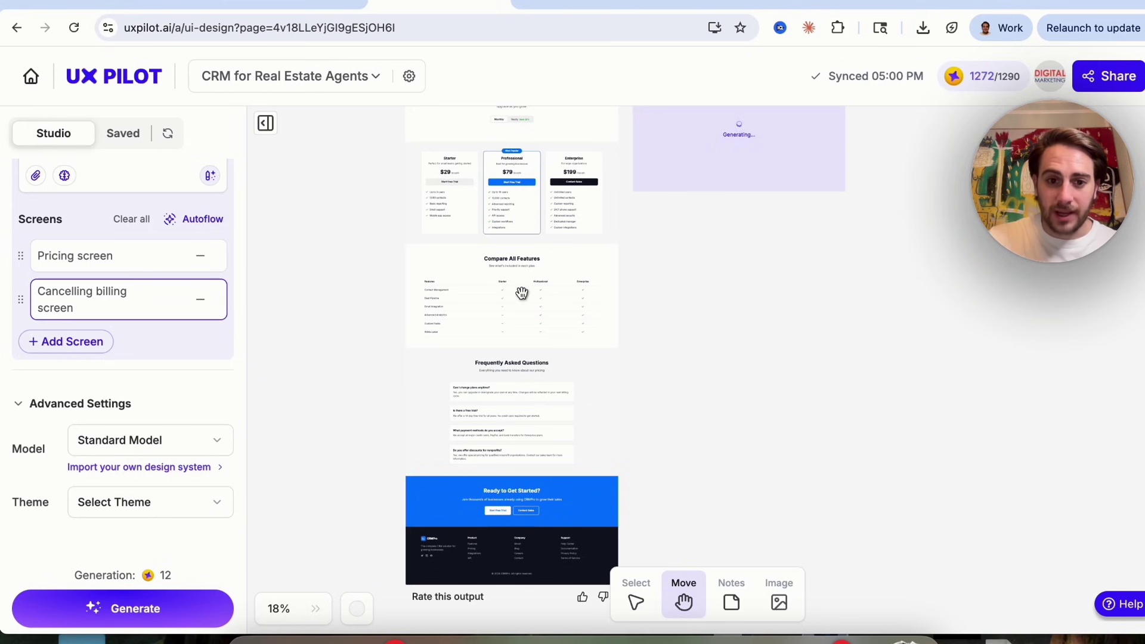
# Zoom to 53% on the Cancelling billing screen, pan through it, then back out to 17%.
pyautogui.scroll(3, 522, 292)
pyautogui.scroll(2, 537, 293)
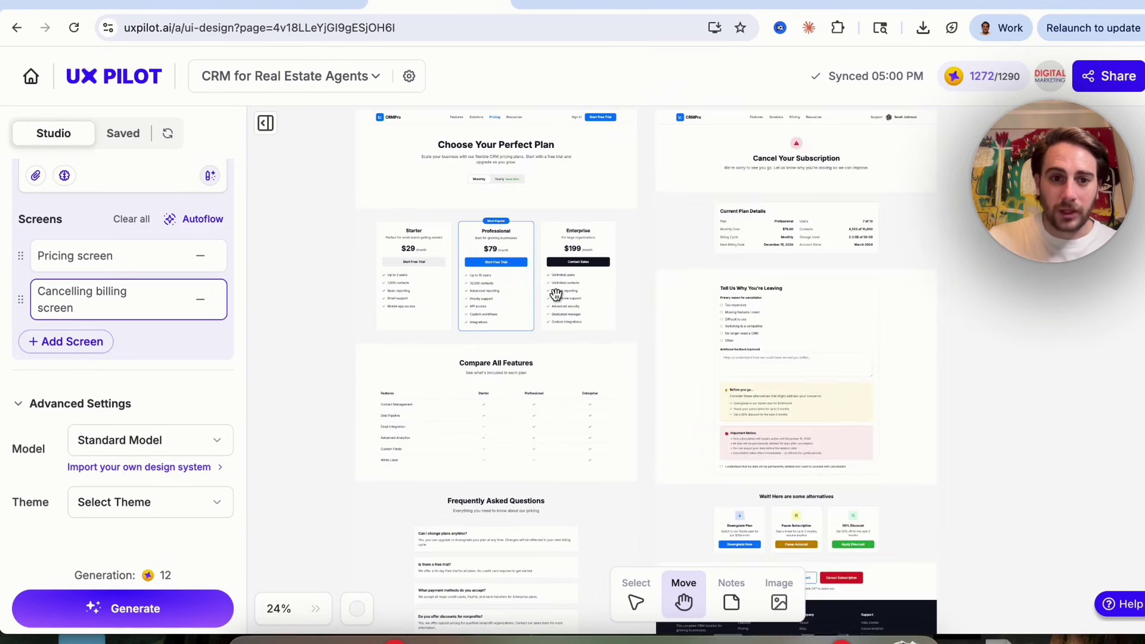
pyautogui.scroll(4, 556, 293)
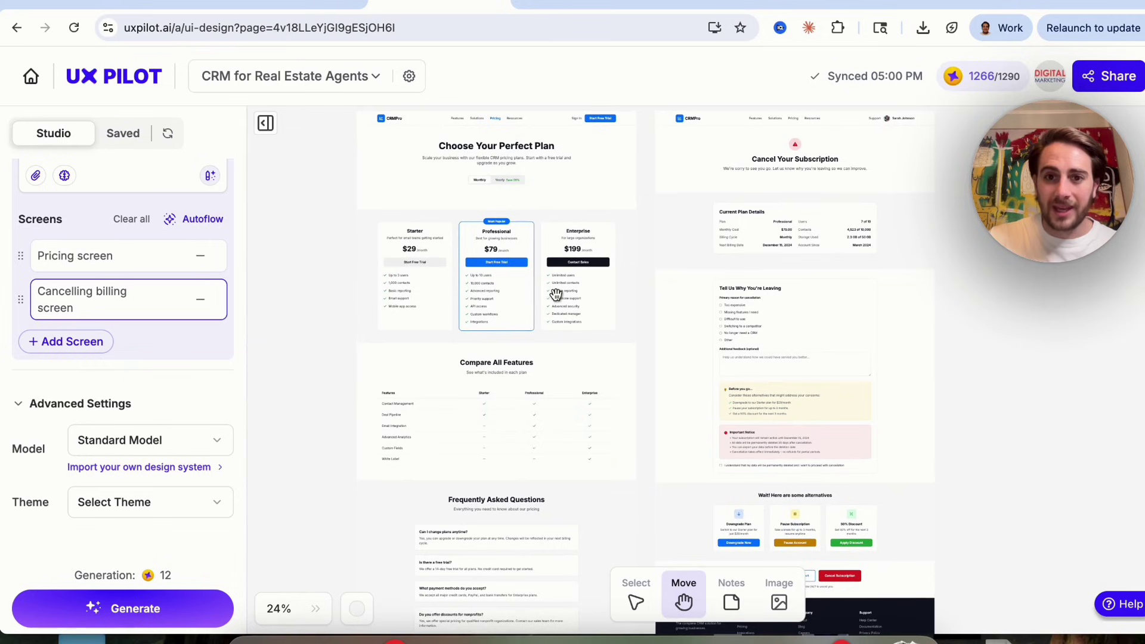
pyautogui.scroll(5, 592, 294)
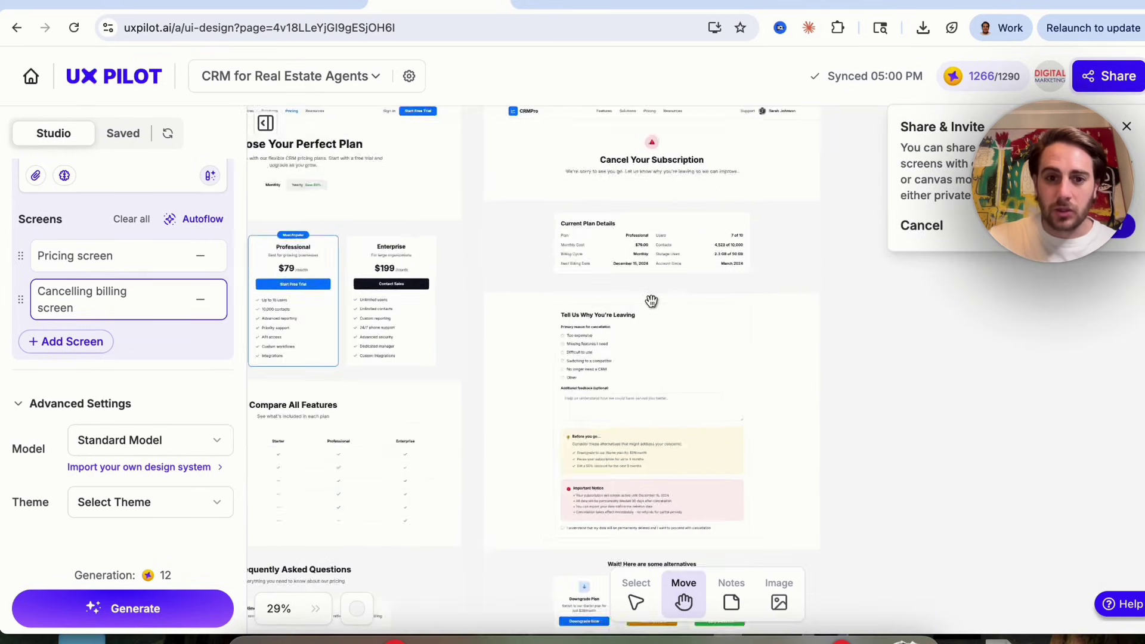
pyautogui.scroll(-4, 651, 301)
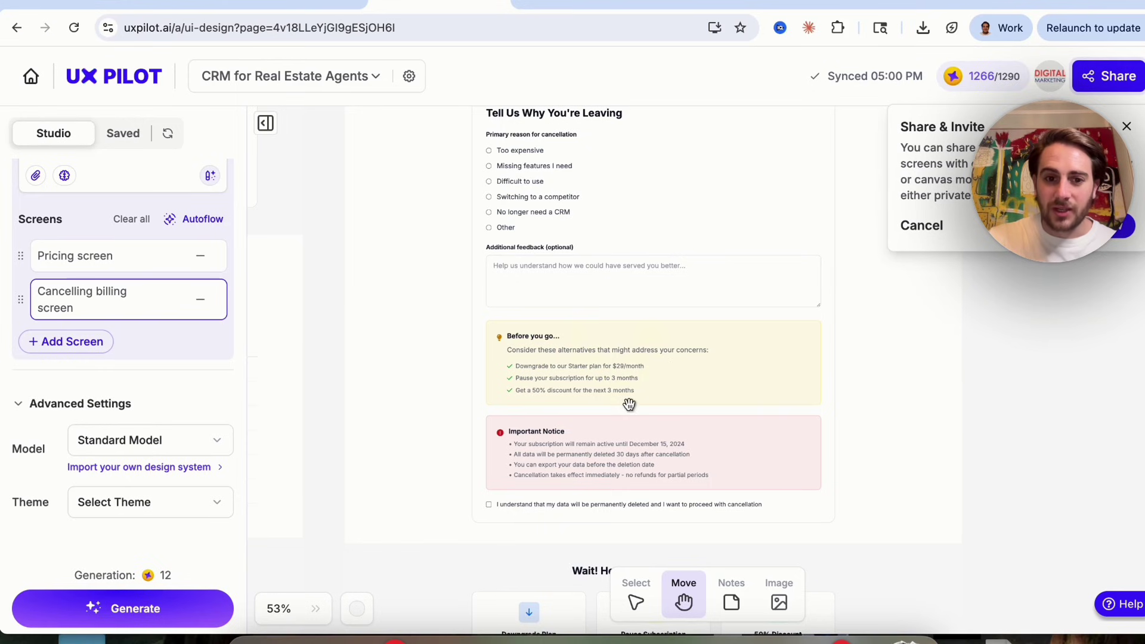
pyautogui.scroll(-4, 630, 405)
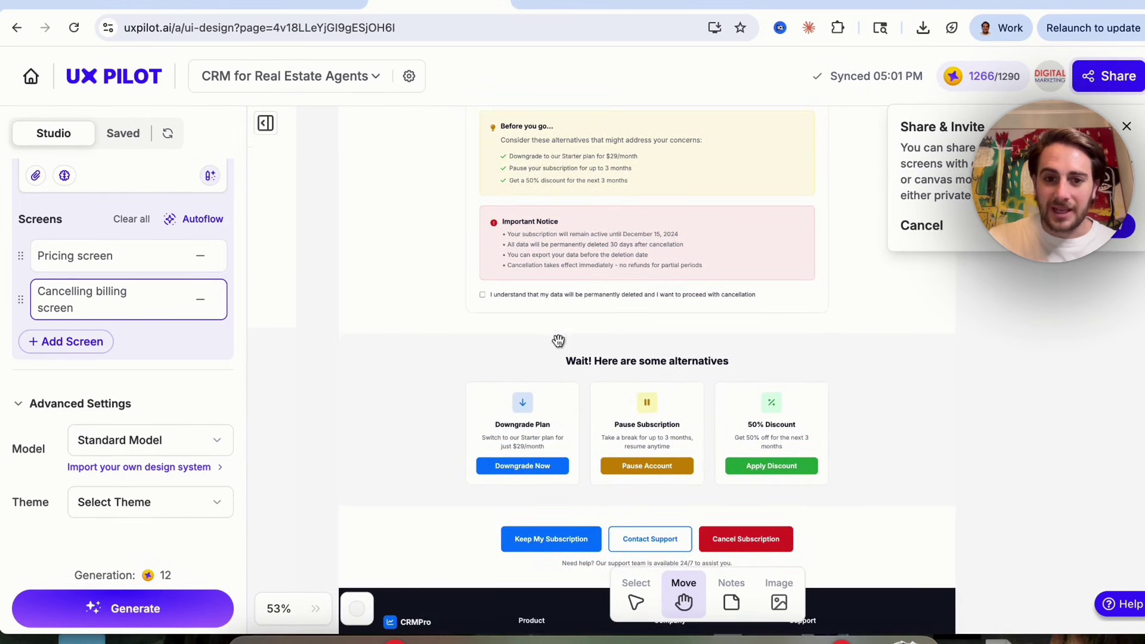
pyautogui.scroll(-1, 626, 432)
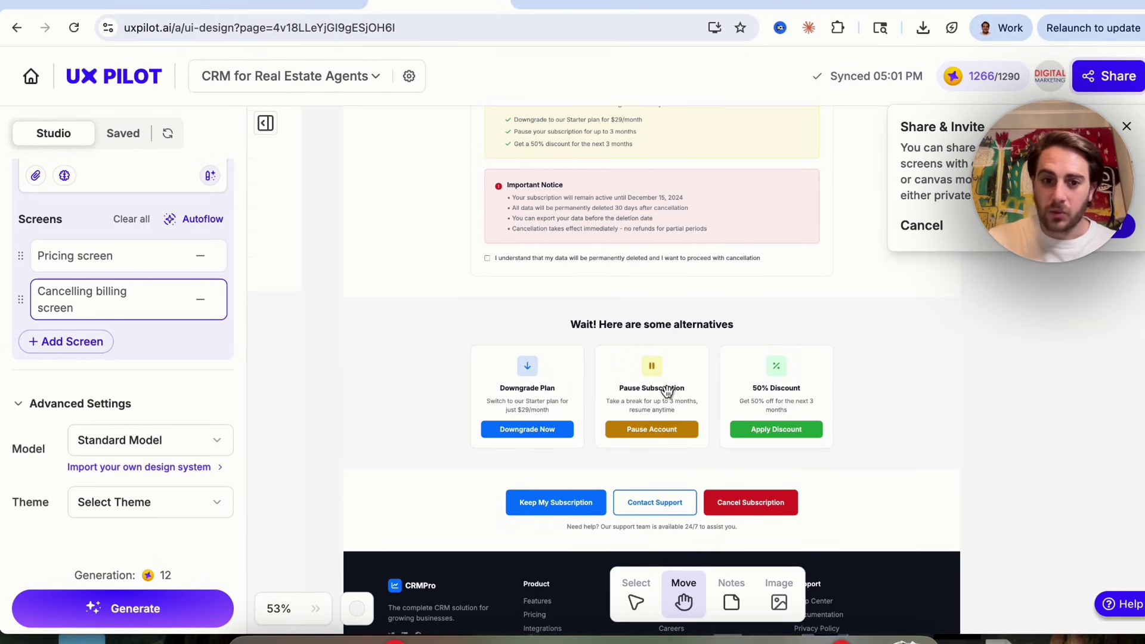
pyautogui.scroll(-5, 522, 392)
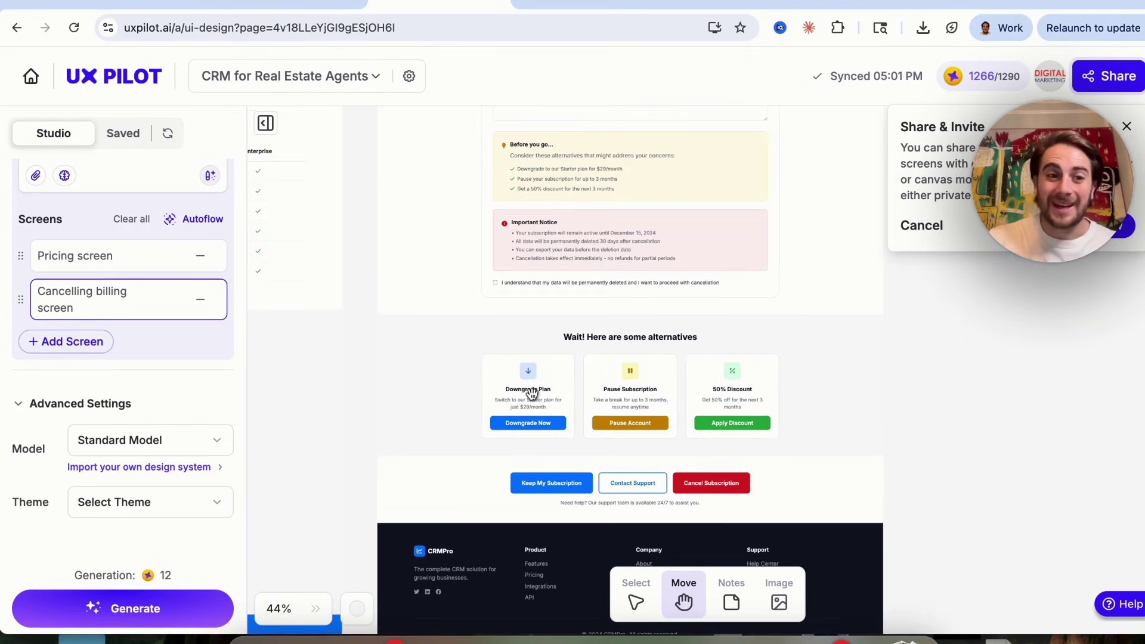
pyautogui.scroll(-5, 535, 394)
pyautogui.hscroll(-3, 535, 394)
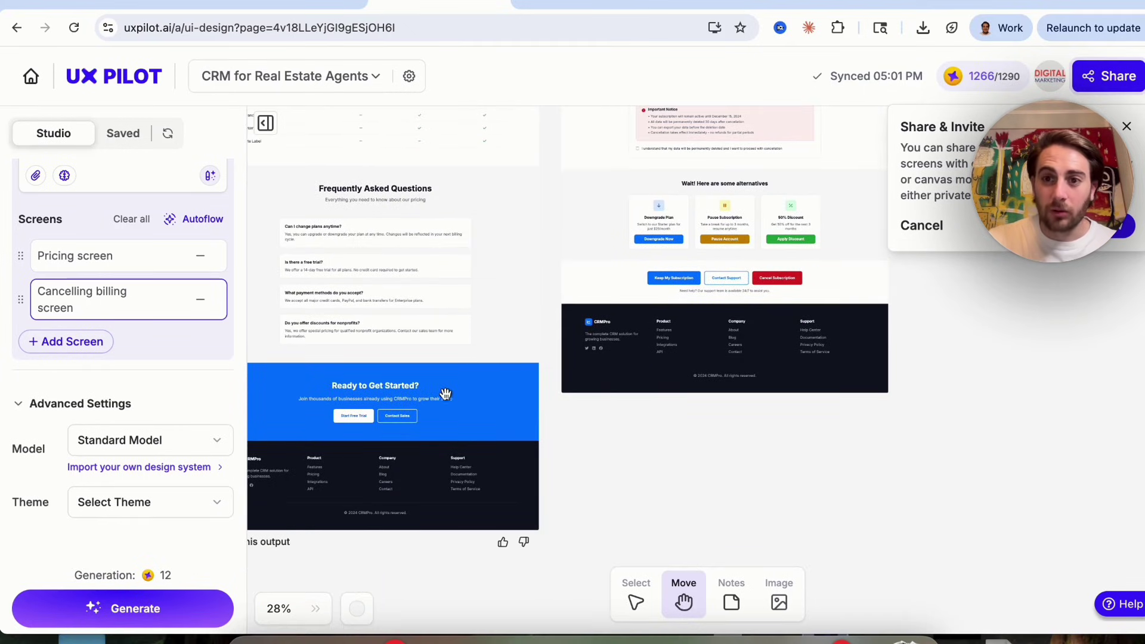
pyautogui.scroll(-3, 439, 397)
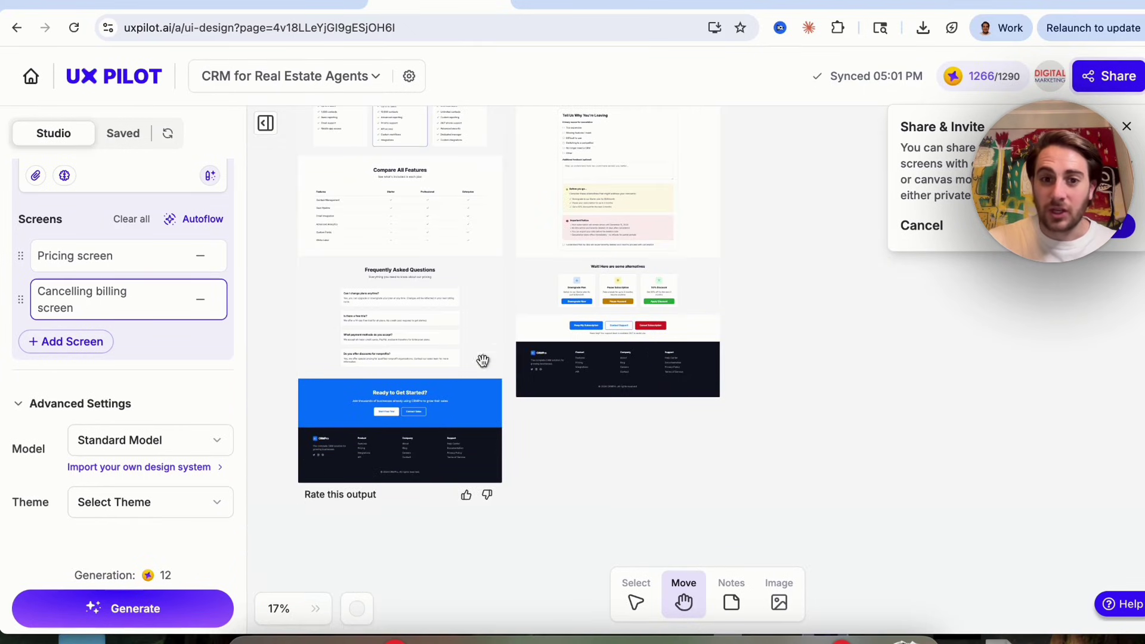
# Dismiss the Share dialog and return to the Design home page listing all files.
pyautogui.click(1108, 75)
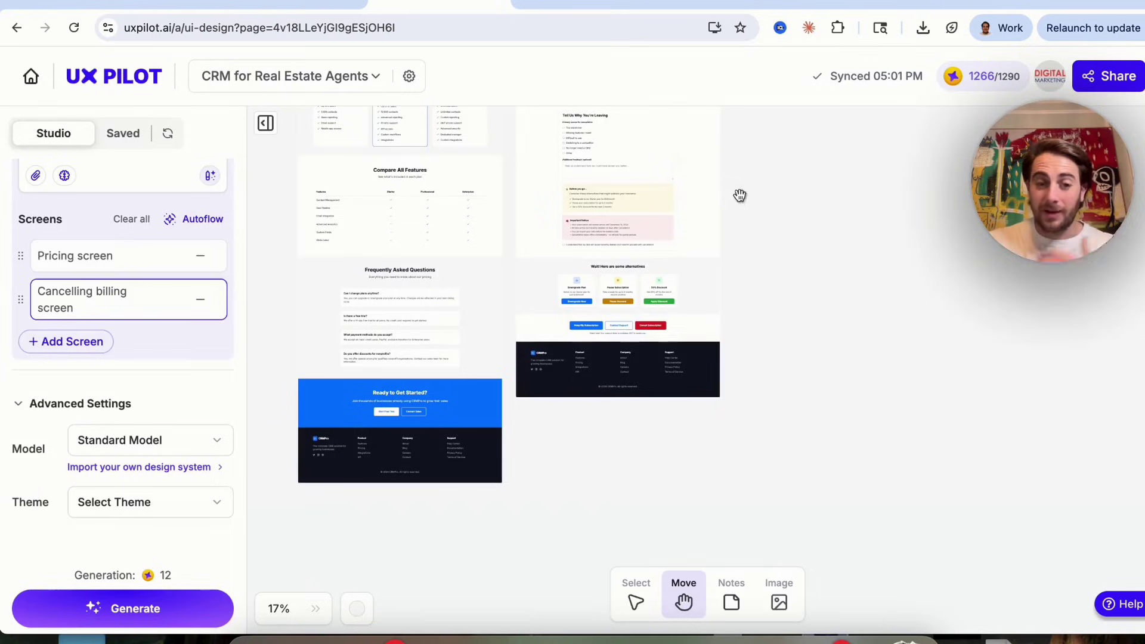
pyautogui.click(743, 196)
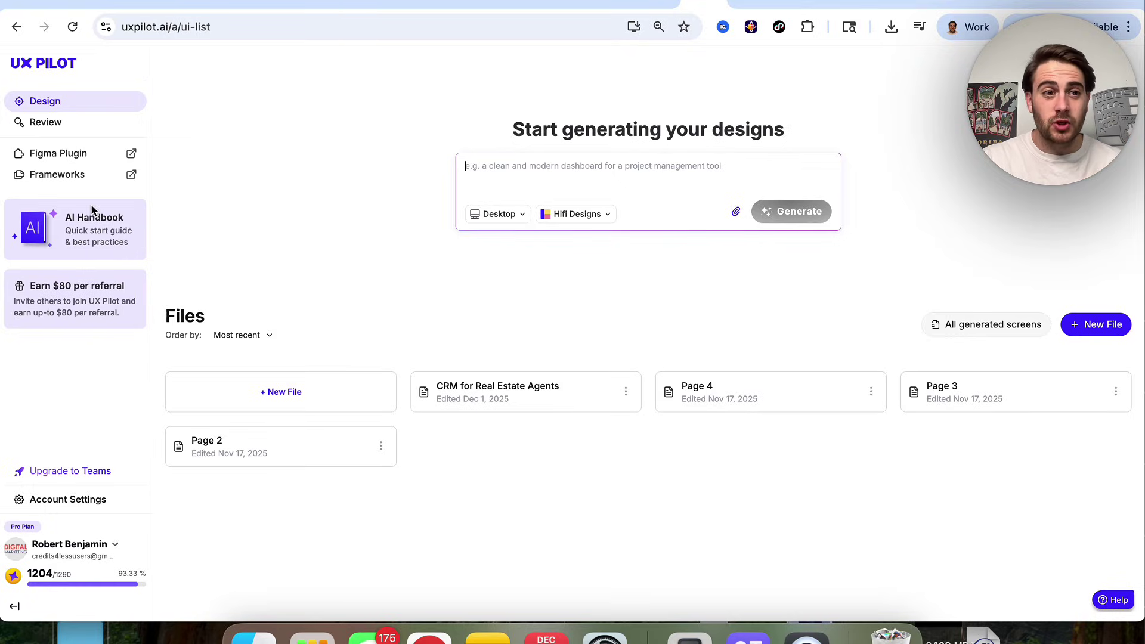
# Open the Figma Plugin page from the left sidebar in a new tab.
pyautogui.click(57, 155)
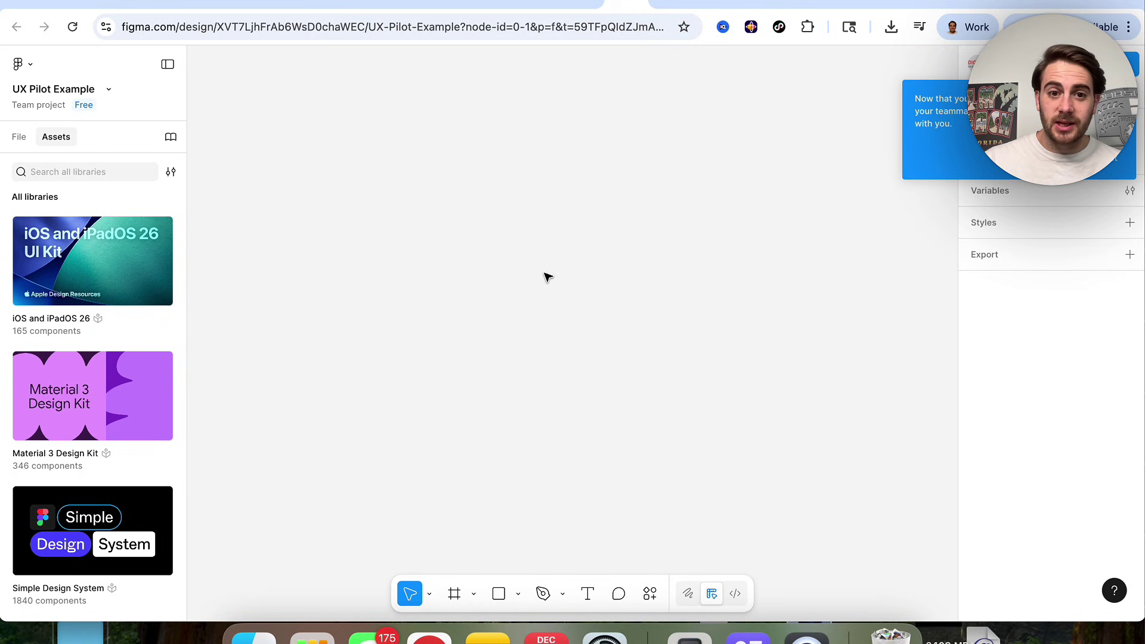
# Launch the UX Pilot plugin in Figma and import the Pricing screen from Retrieve in Figma.
pyautogui.rightClick(486, 304)
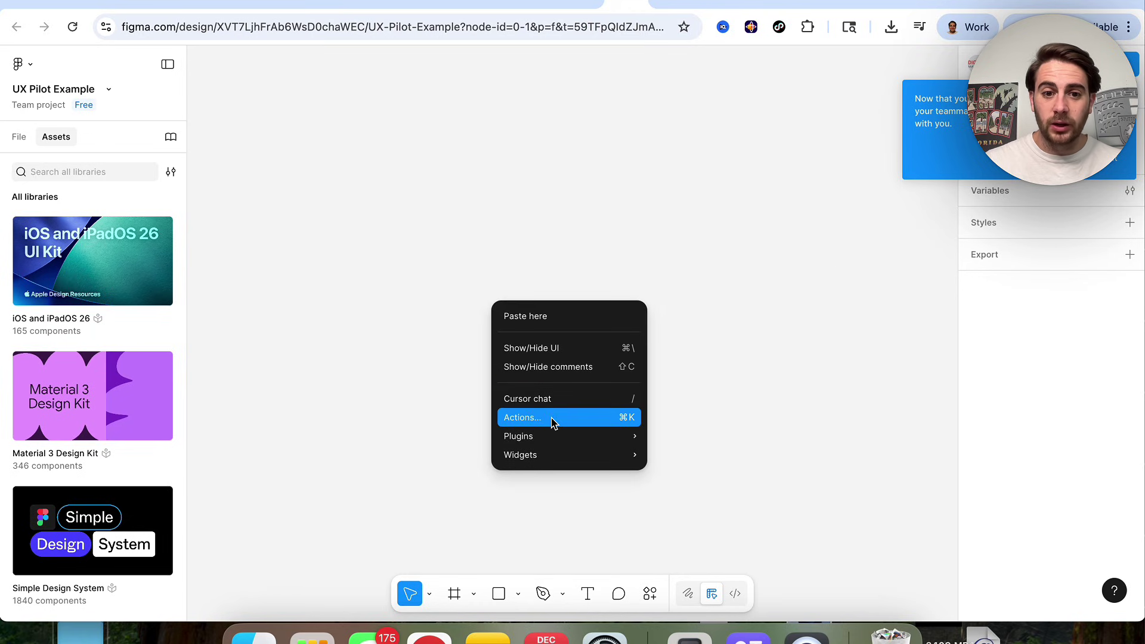
pyautogui.moveTo(552, 435)
pyautogui.click(708, 455)
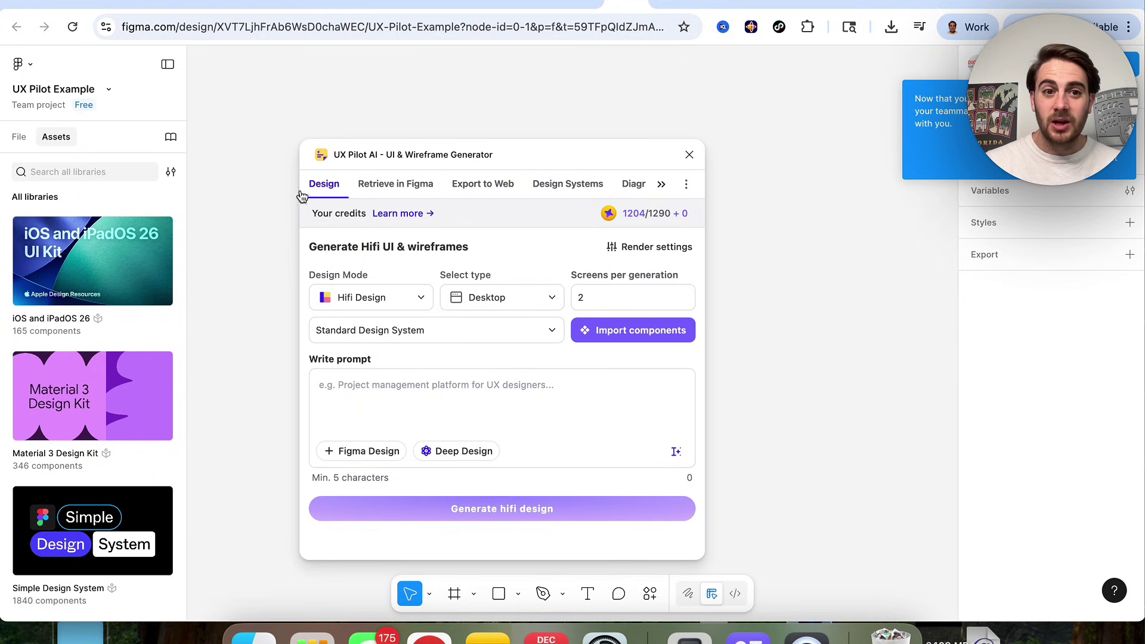
pyautogui.click(400, 185)
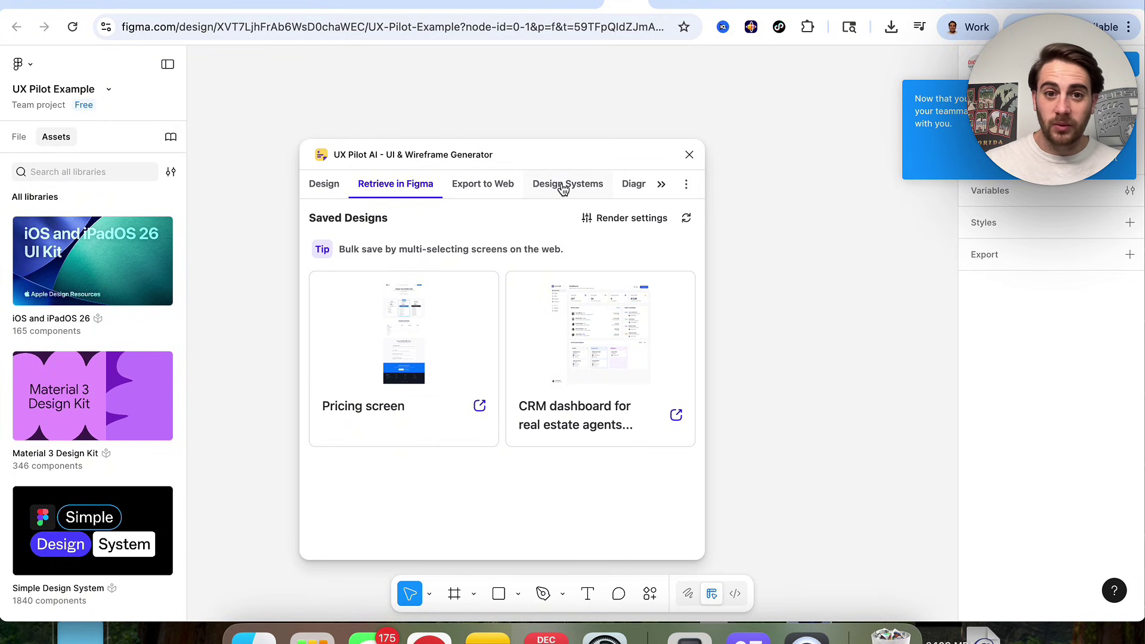
pyautogui.hscroll(5, 555, 186)
pyautogui.hscroll(2, 524, 197)
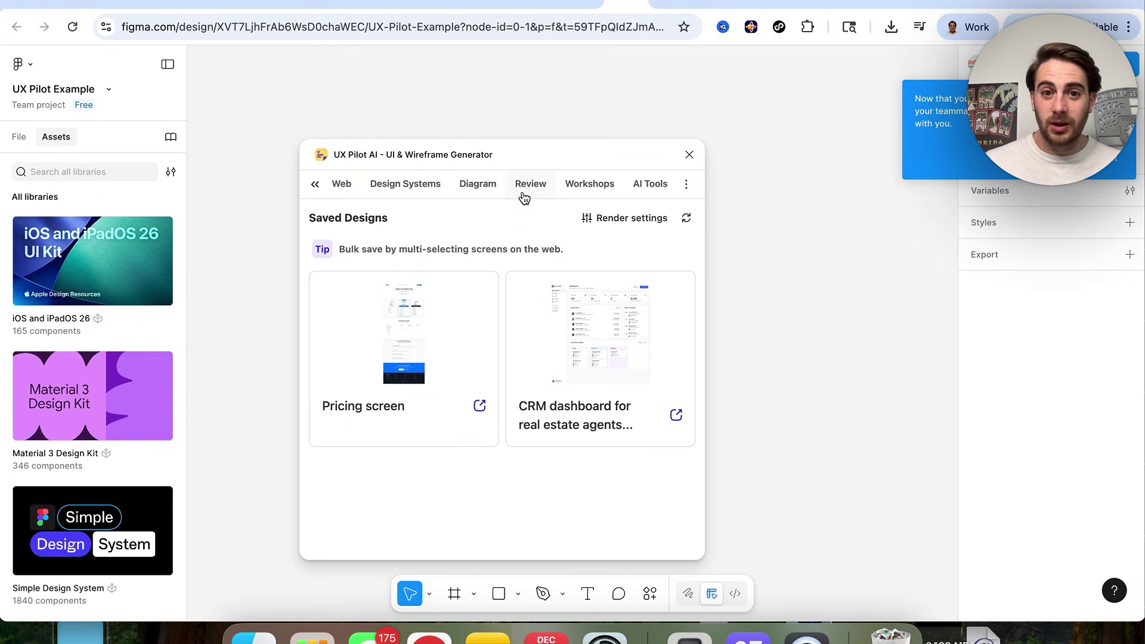
pyautogui.click(428, 361)
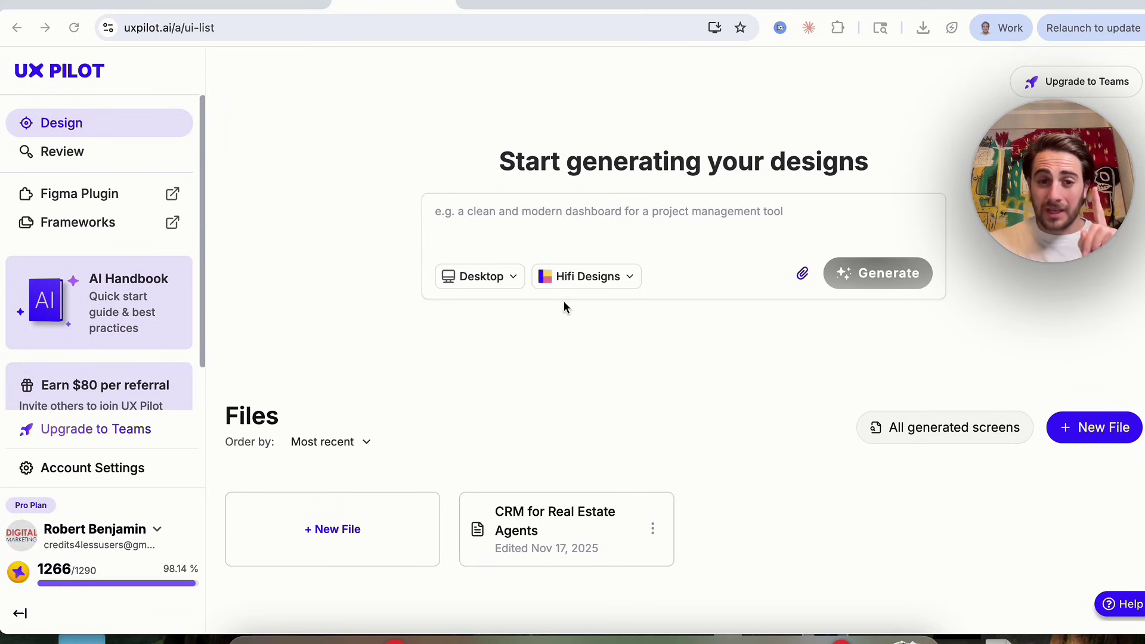
# Paste the AI analytics dark-theme dashboard prompt, target Mobile app, and generate it.
pyautogui.click(491, 228)
pyautogui.write('Modern dashboard for an AI analytics platform with a sidebar and dark theme.')
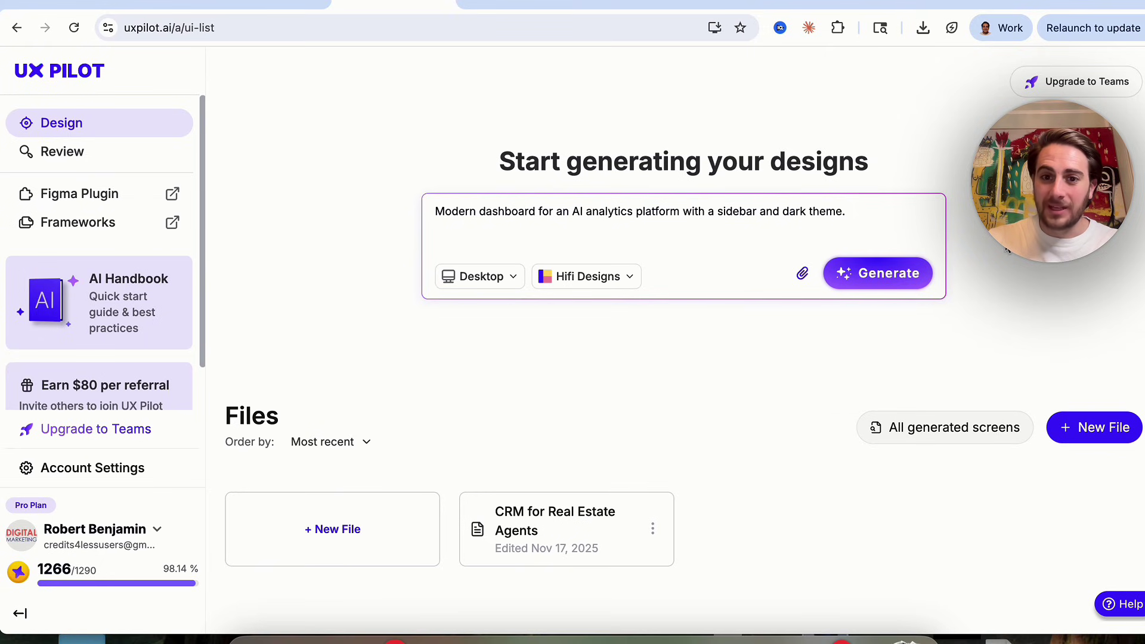
pyautogui.click(507, 276)
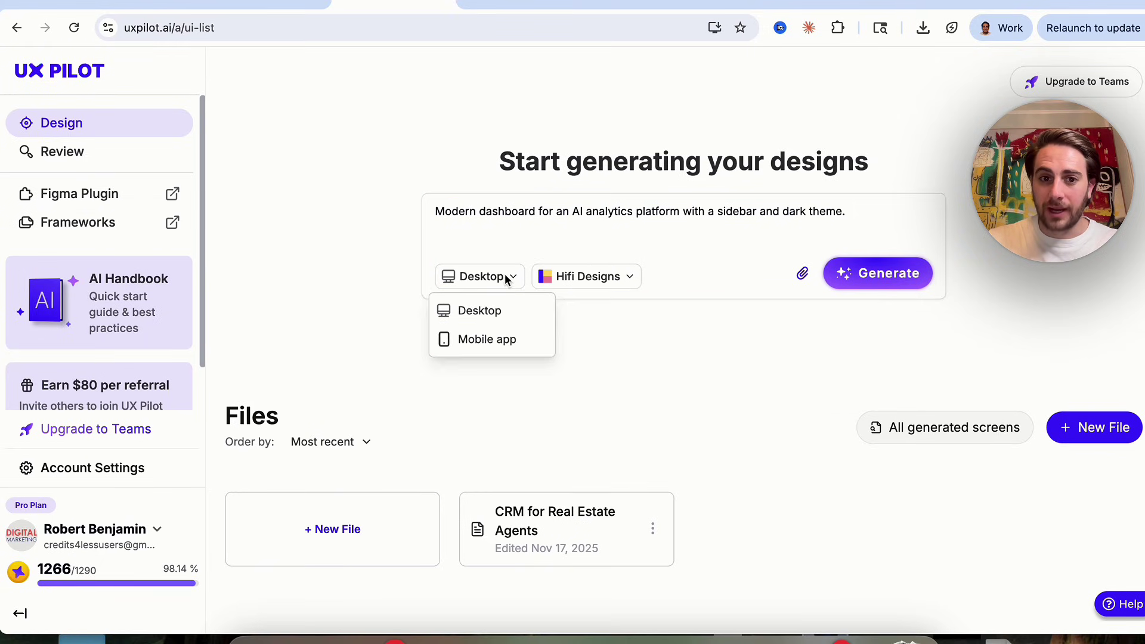
pyautogui.click(494, 335)
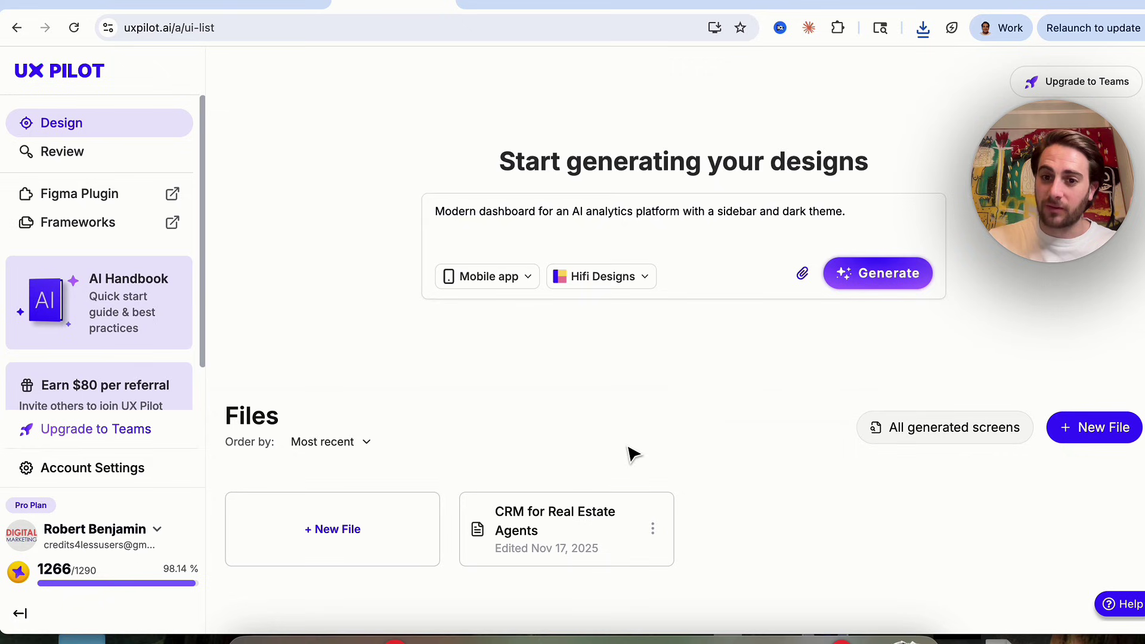
pyautogui.click(879, 290)
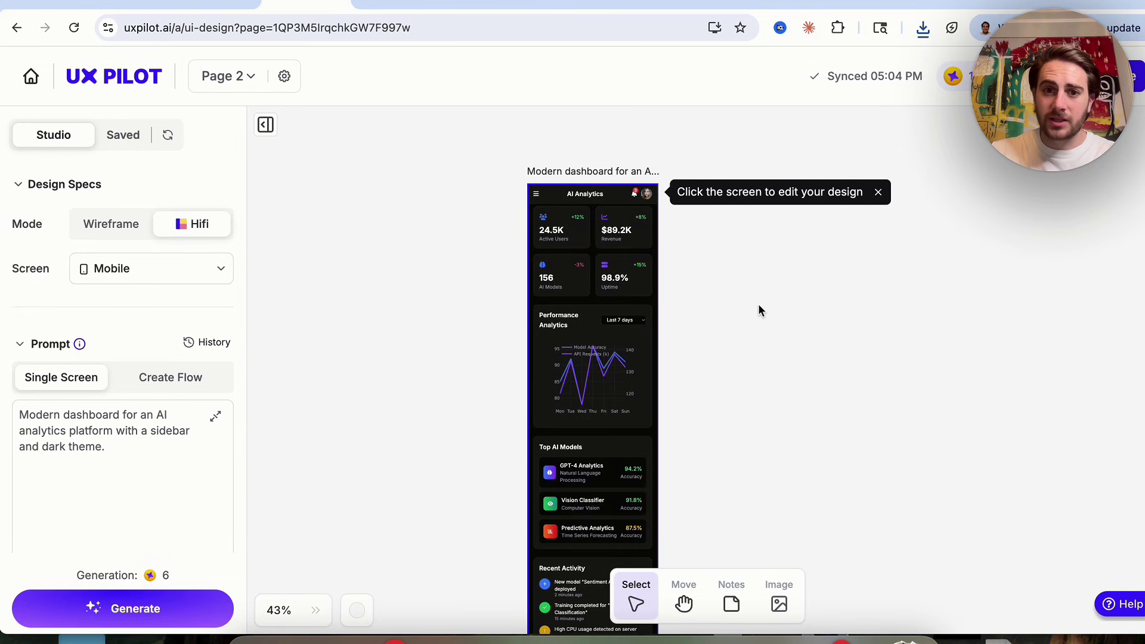
pyautogui.scroll(5, 534, 290)
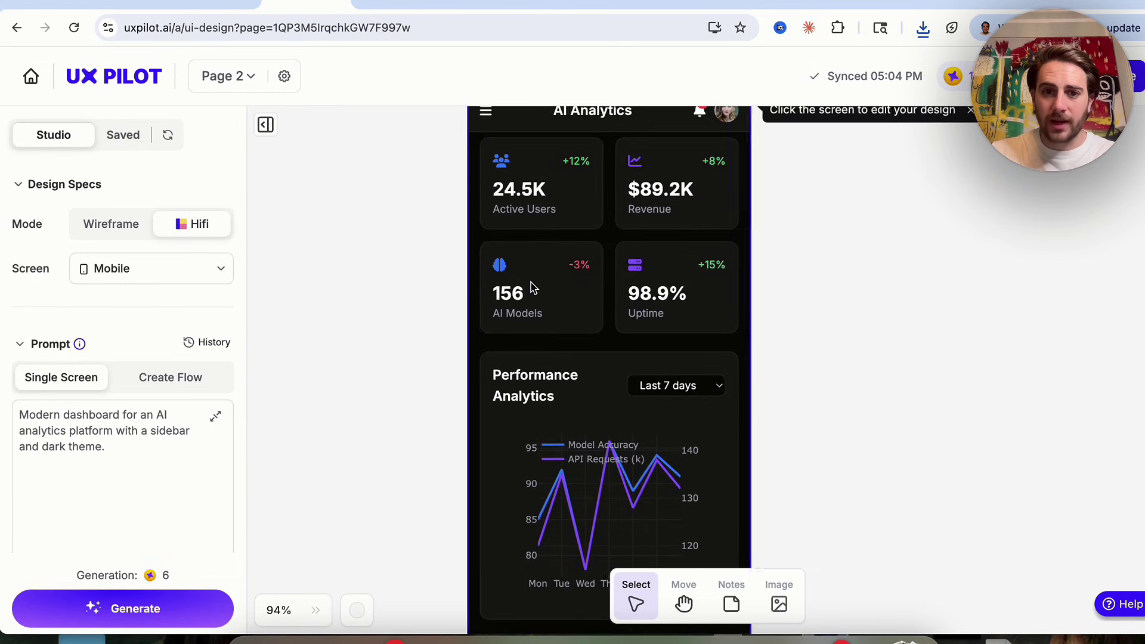
pyautogui.scroll(2, 534, 291)
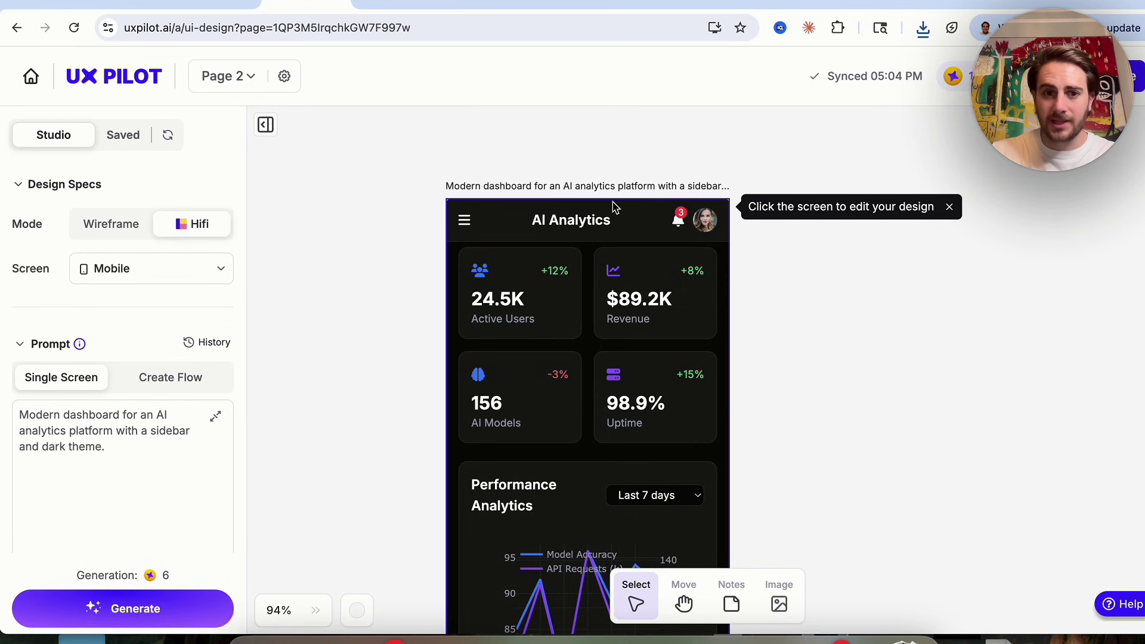
pyautogui.scroll(-2, 620, 205)
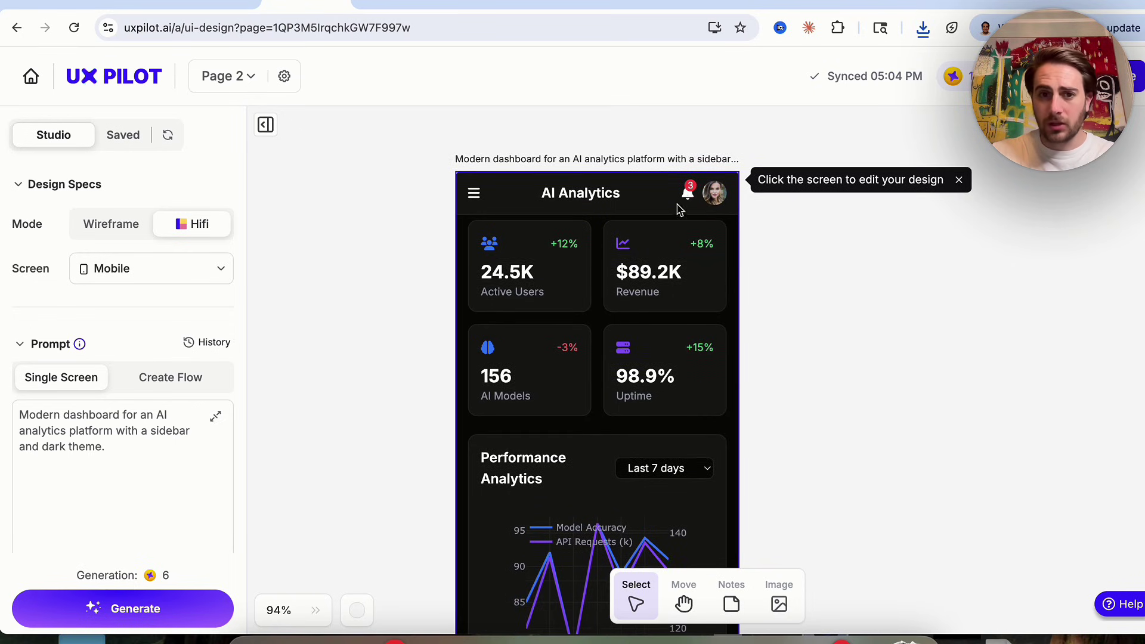
pyautogui.scroll(-2, 627, 230)
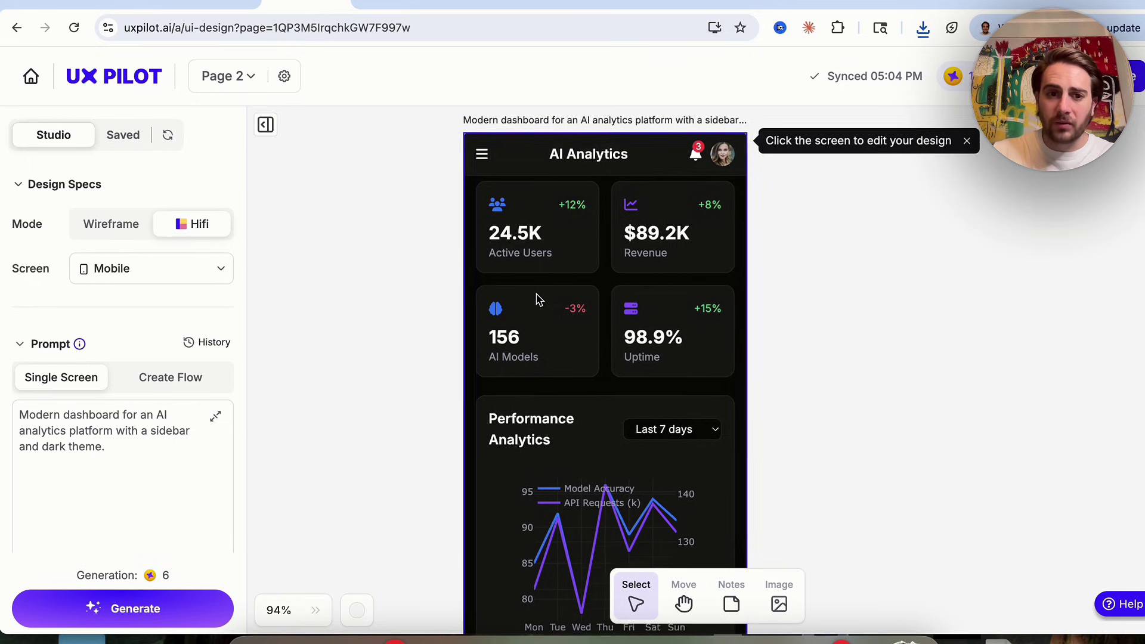
pyautogui.scroll(-5, 537, 298)
pyautogui.scroll(-10, 442, 355)
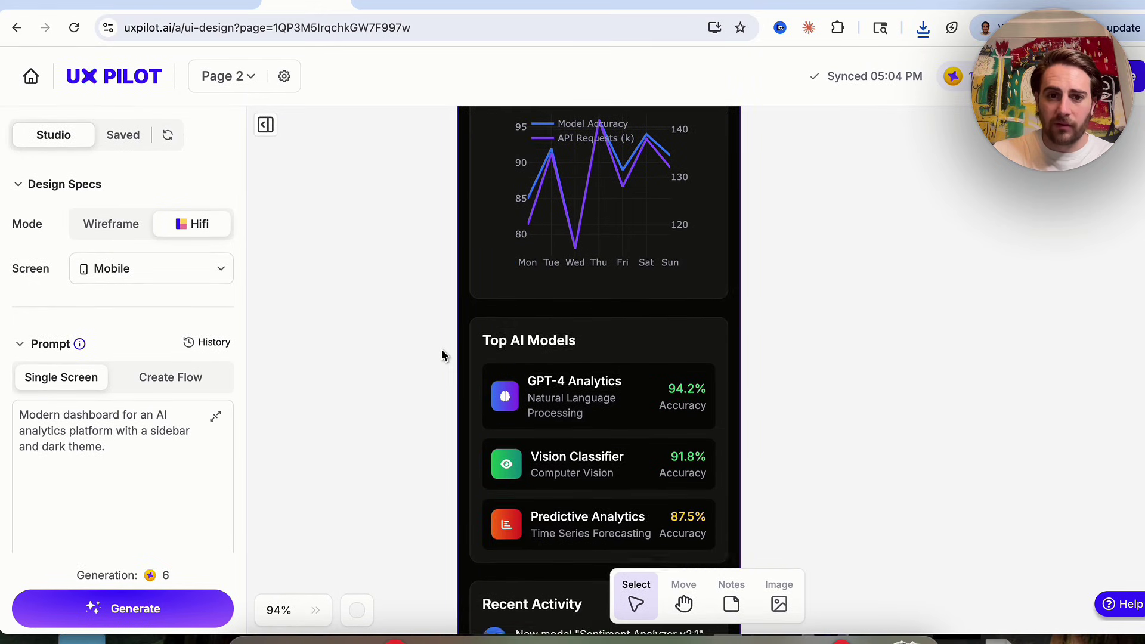
pyautogui.scroll(-7, 541, 325)
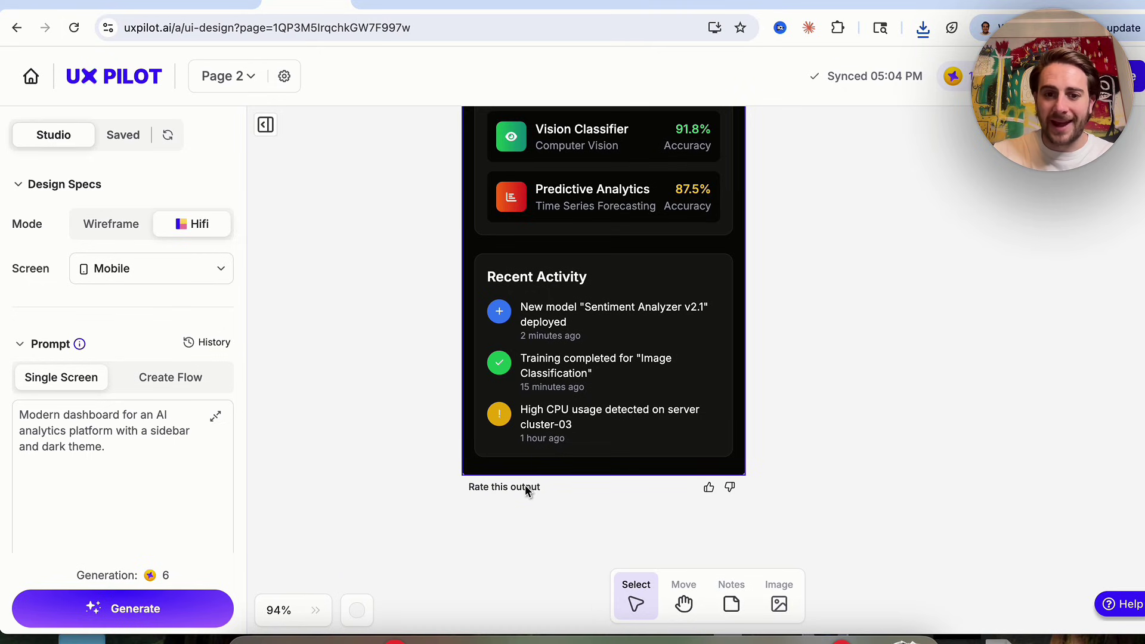
pyautogui.click(722, 595)
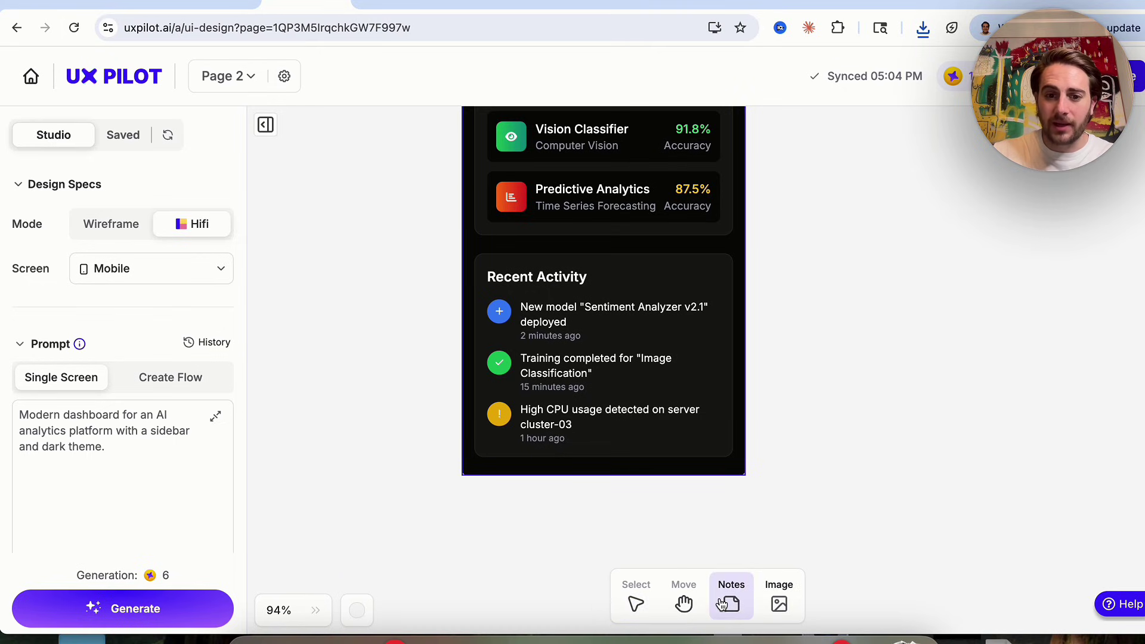
pyautogui.click(637, 598)
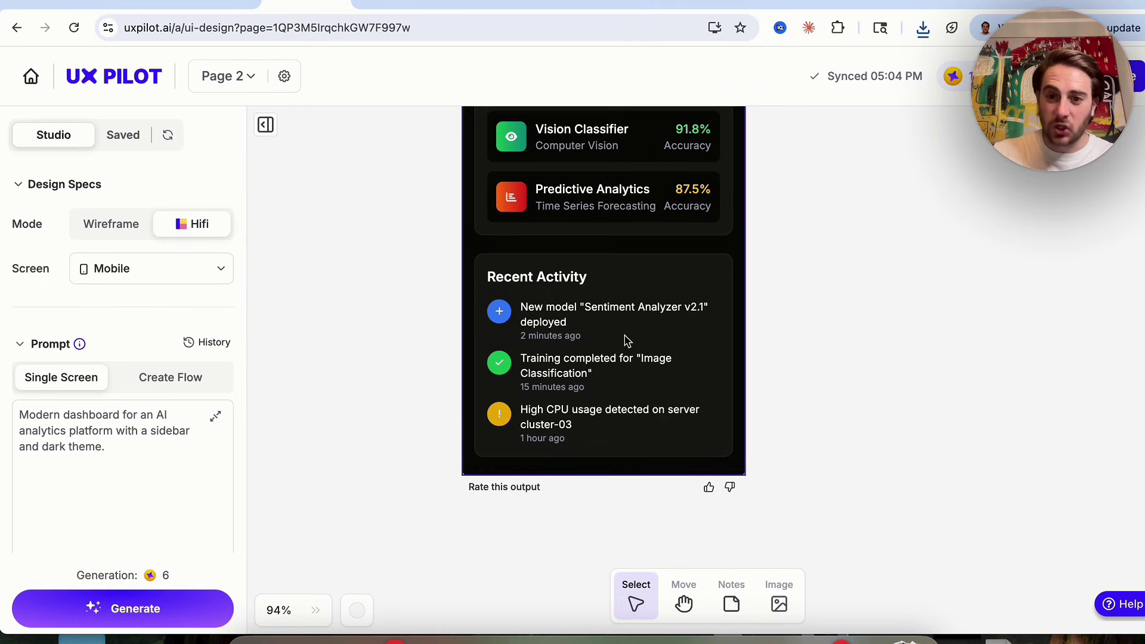
pyautogui.scroll(-1, 619, 356)
pyautogui.scroll(3, 584, 453)
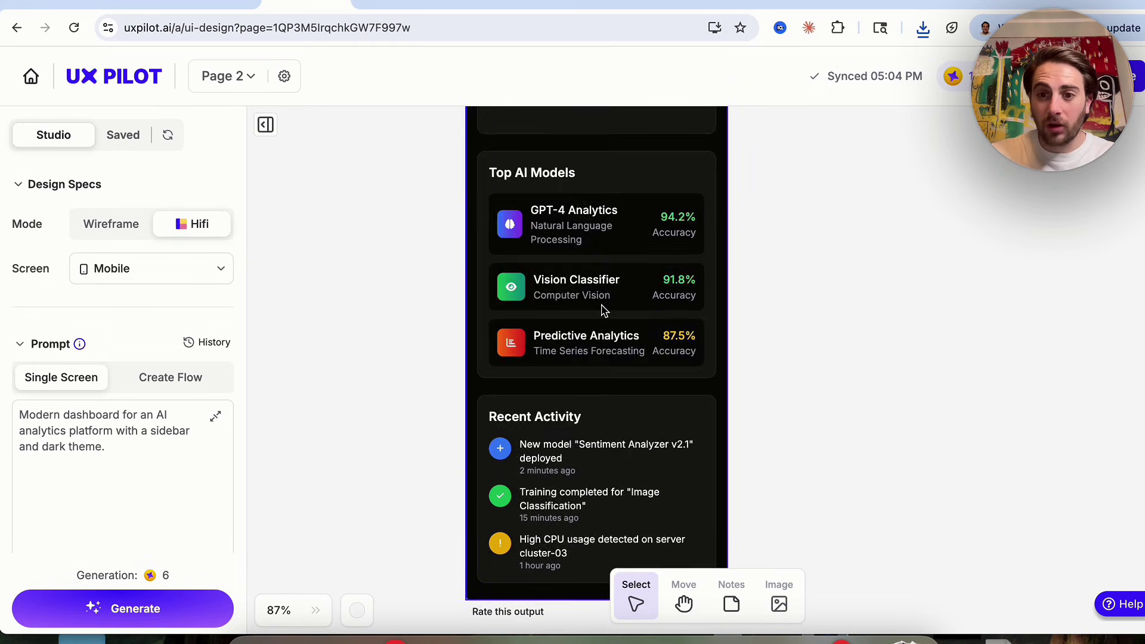
pyautogui.scroll(-3, 603, 307)
pyautogui.hscroll(3, 632, 304)
pyautogui.scroll(-1, 656, 286)
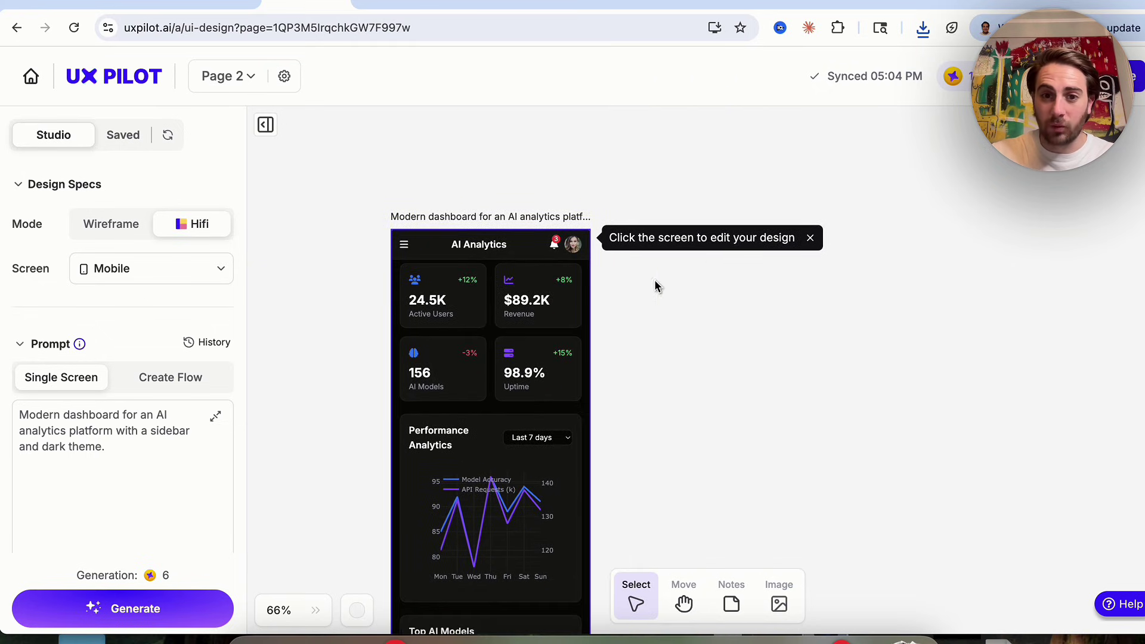
# Generate 3 variations of the AI Analytics mobile dashboard from the Variations panel.
pyautogui.click(527, 322)
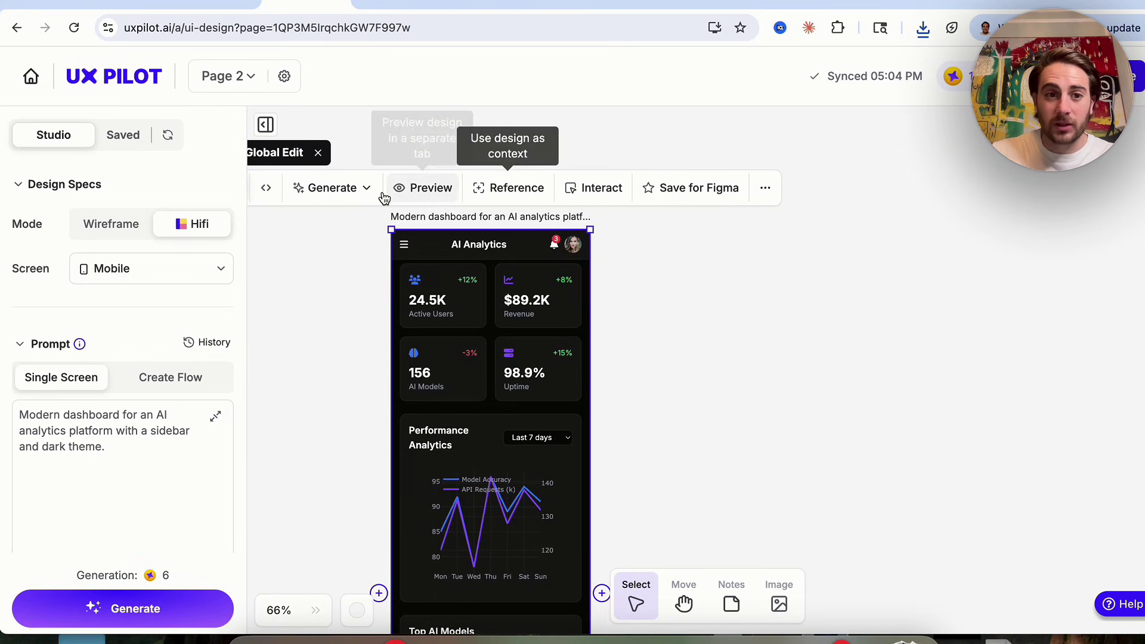
pyautogui.click(362, 189)
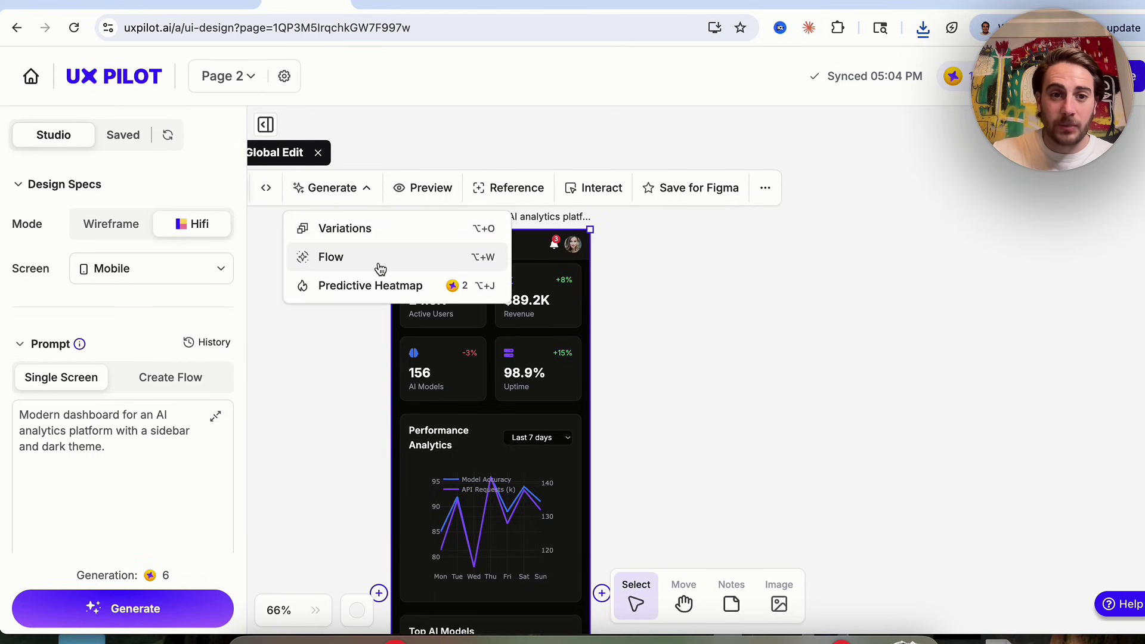
pyautogui.click(402, 264)
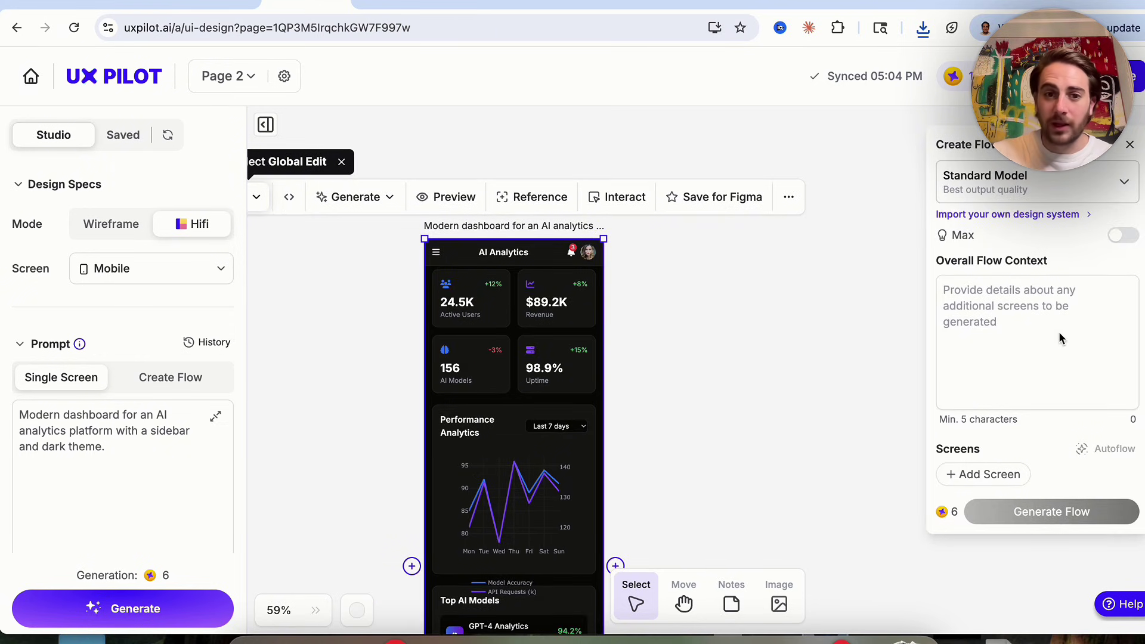
pyautogui.click(379, 199)
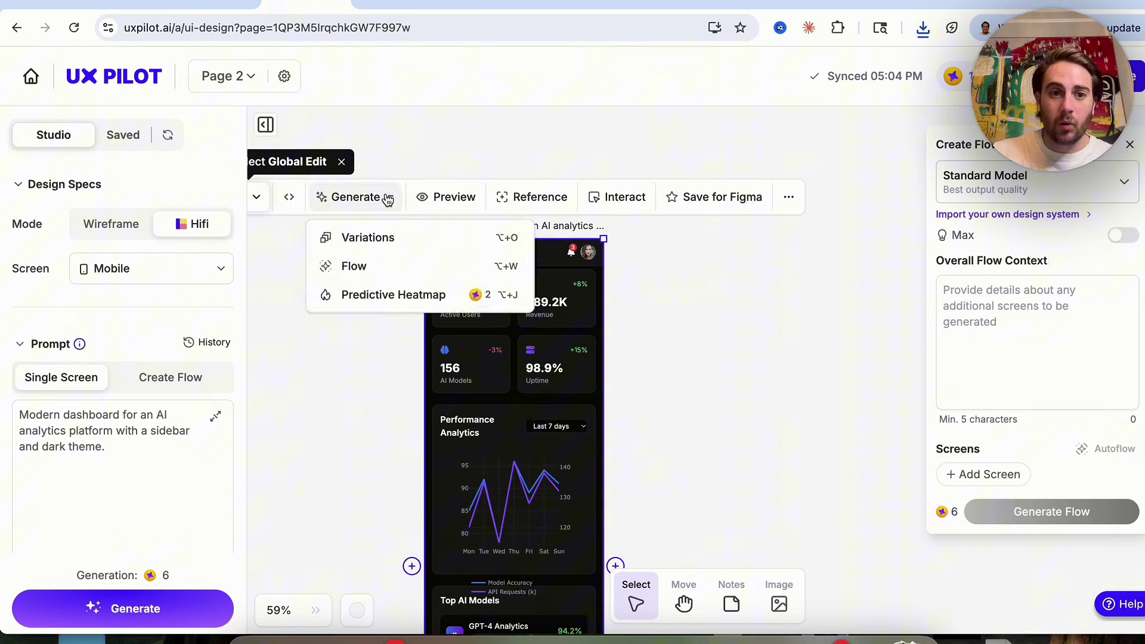
pyautogui.click(383, 245)
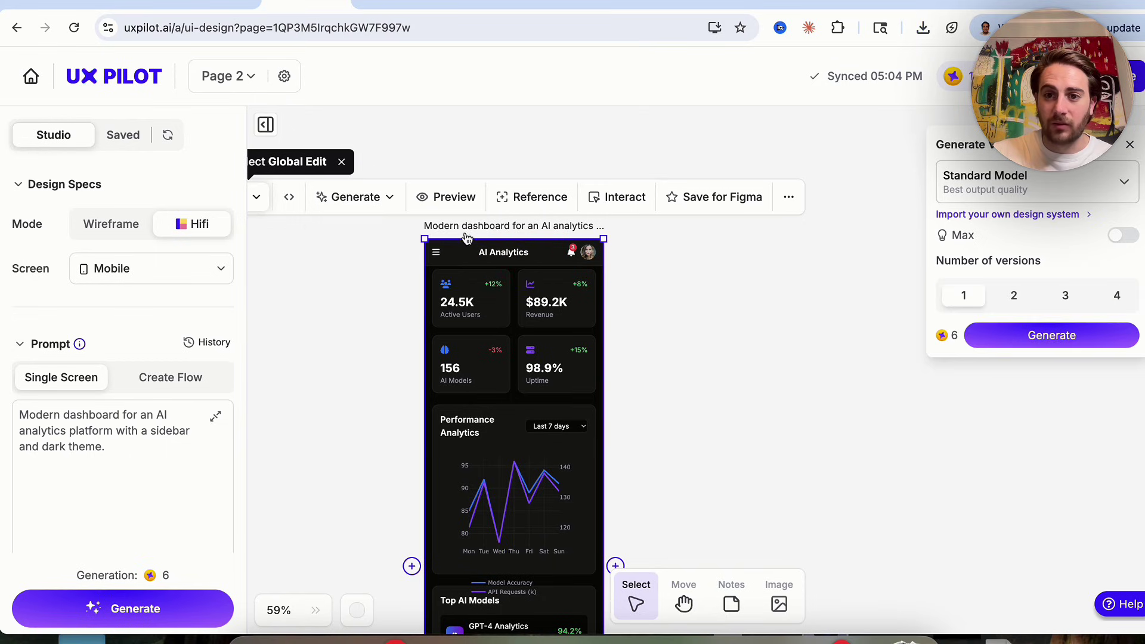
pyautogui.click(1062, 293)
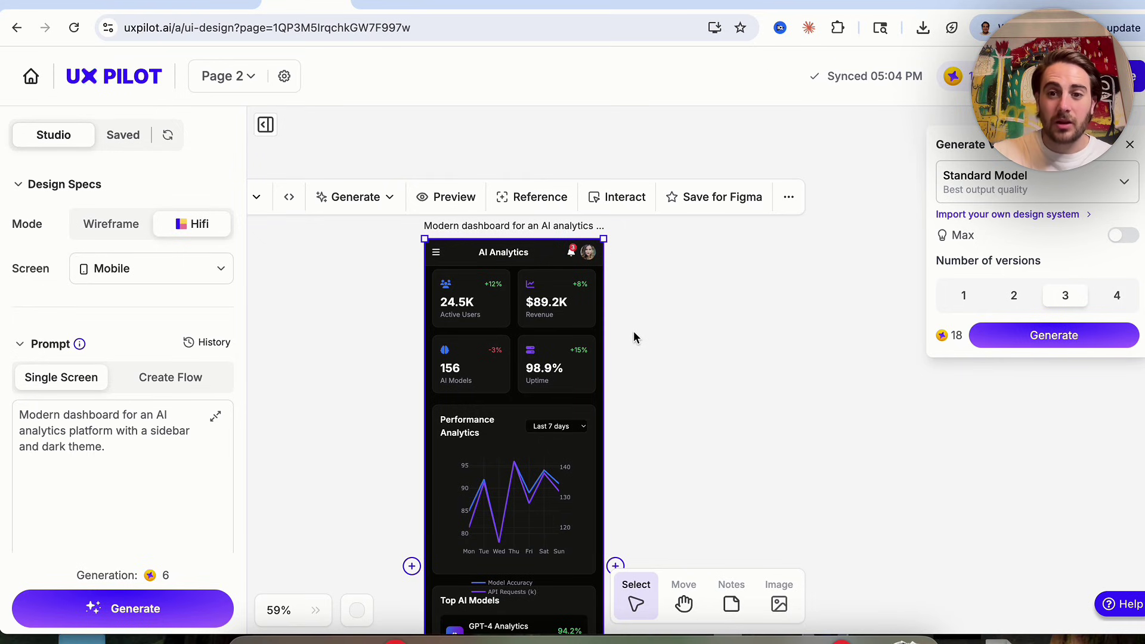
pyautogui.click(1056, 340)
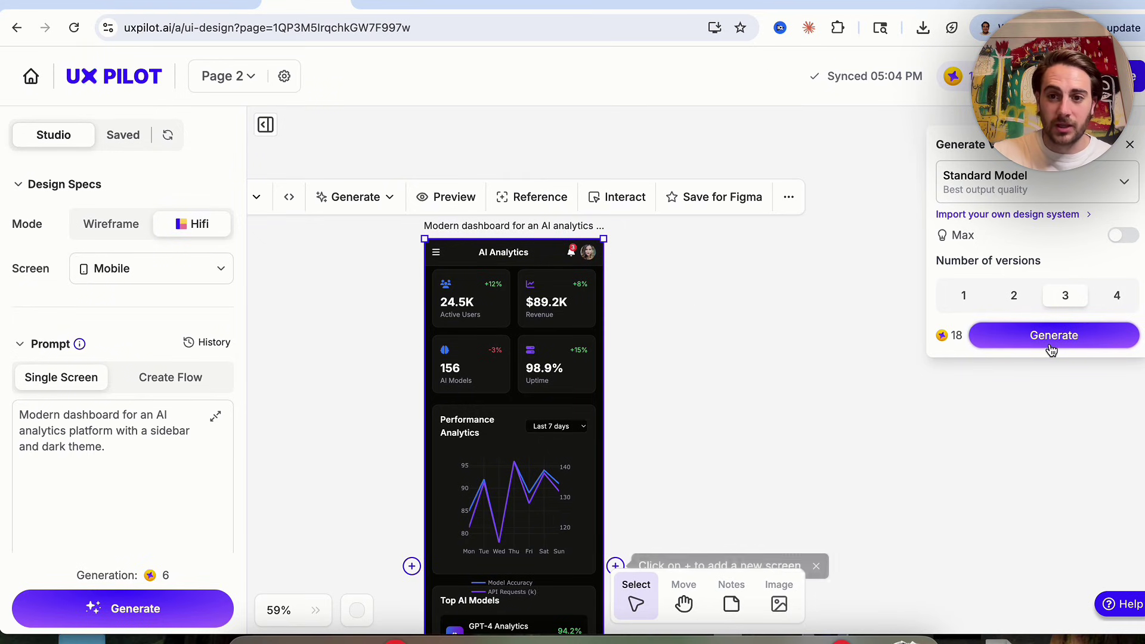
pyautogui.scroll(-5, 870, 326)
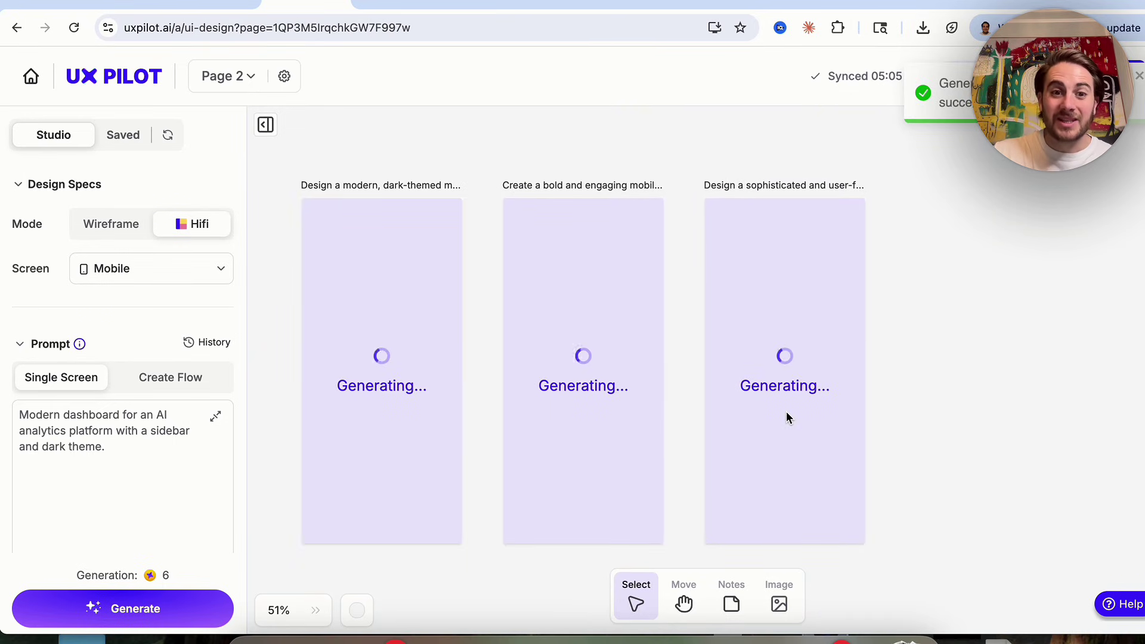
pyautogui.scroll(-5, 918, 247)
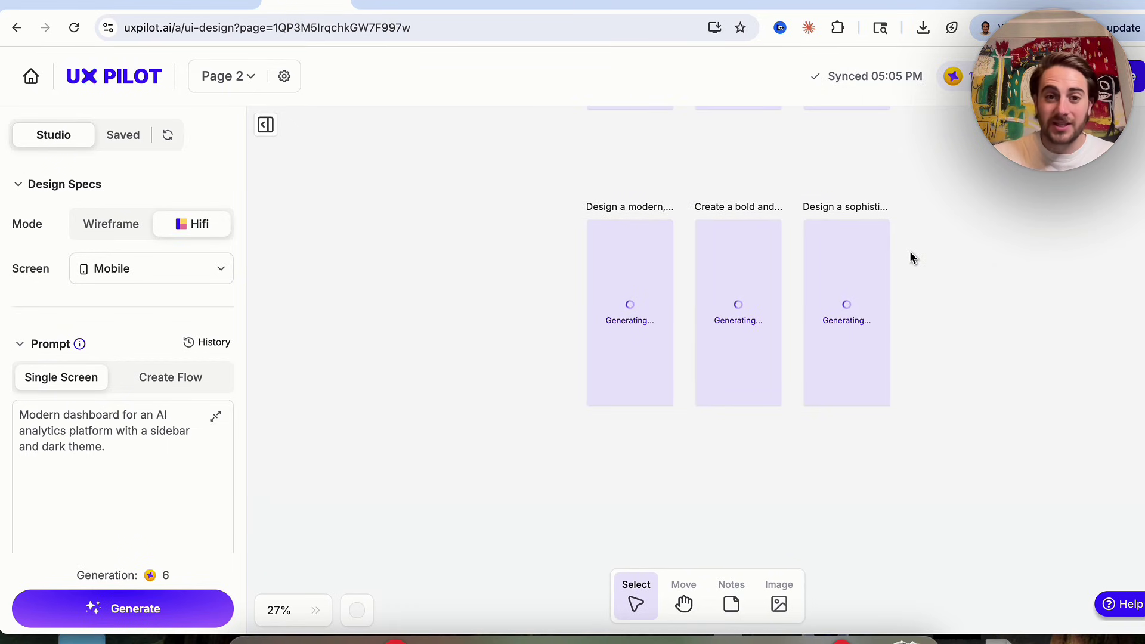
pyautogui.scroll(-2, 911, 258)
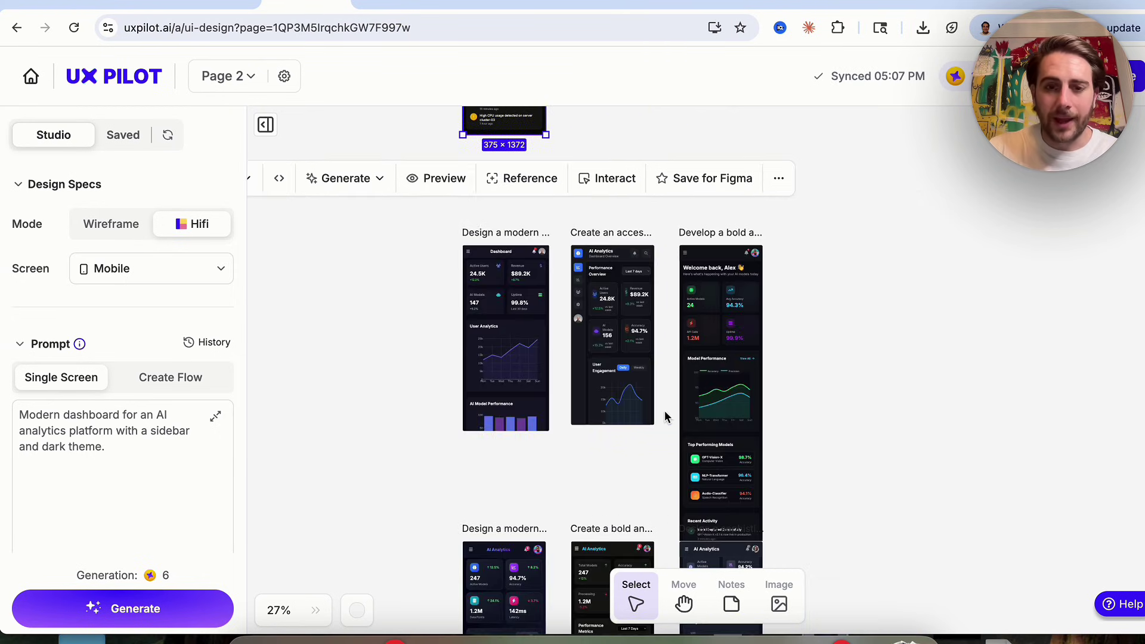
pyautogui.scroll(5, 389, 411)
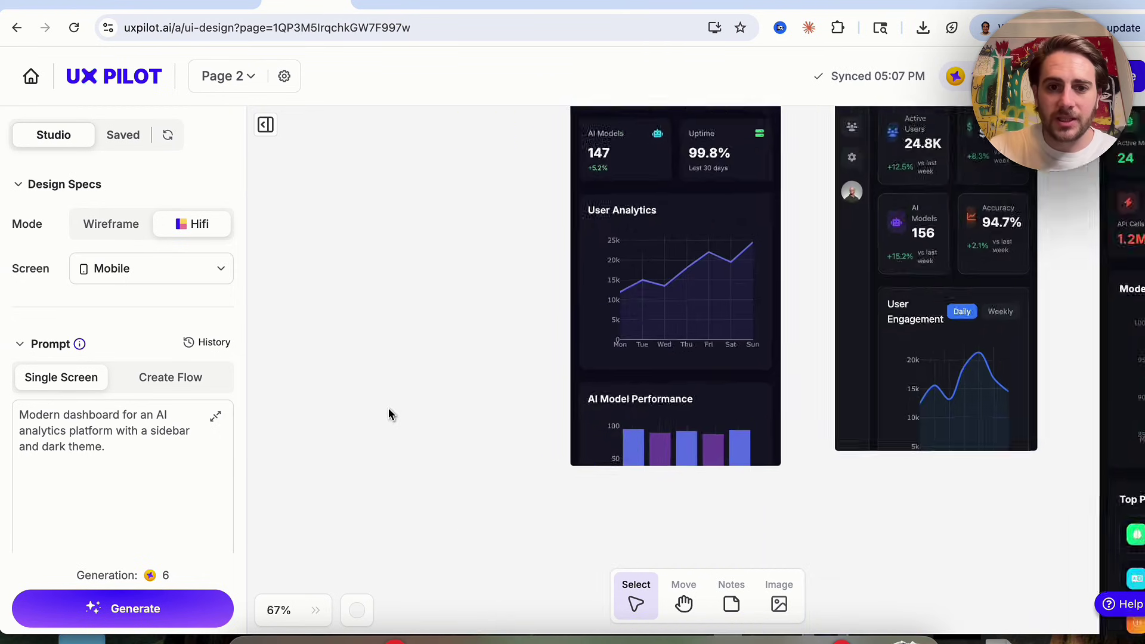
pyautogui.scroll(3, 389, 407)
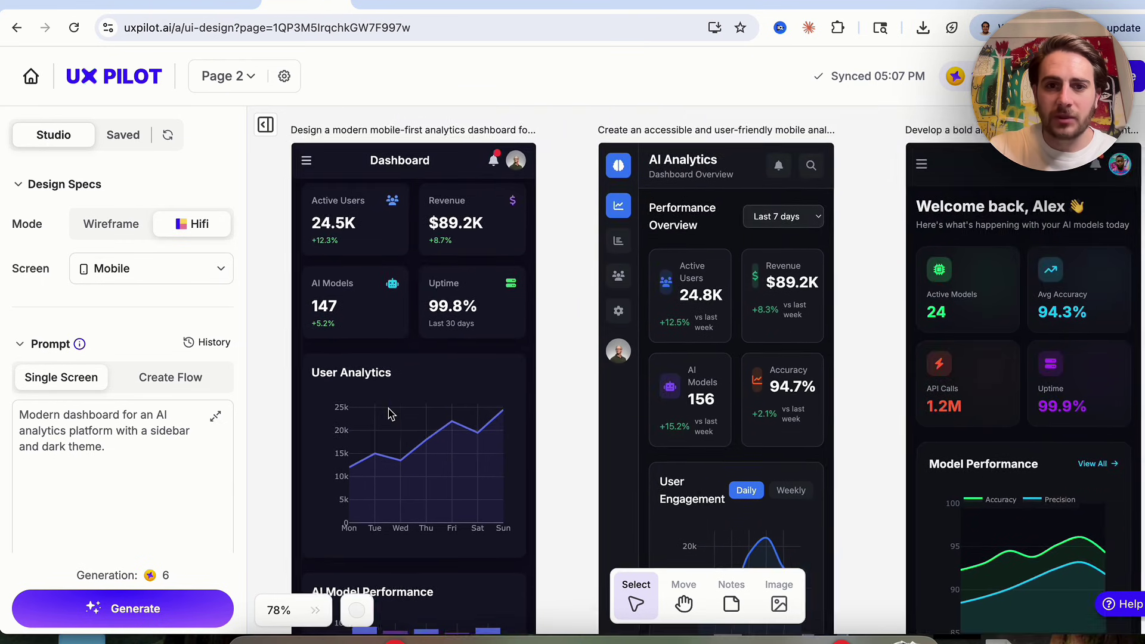
pyautogui.hscroll(5, 418, 399)
pyautogui.hscroll(5, 534, 386)
pyautogui.scroll(-1, 534, 386)
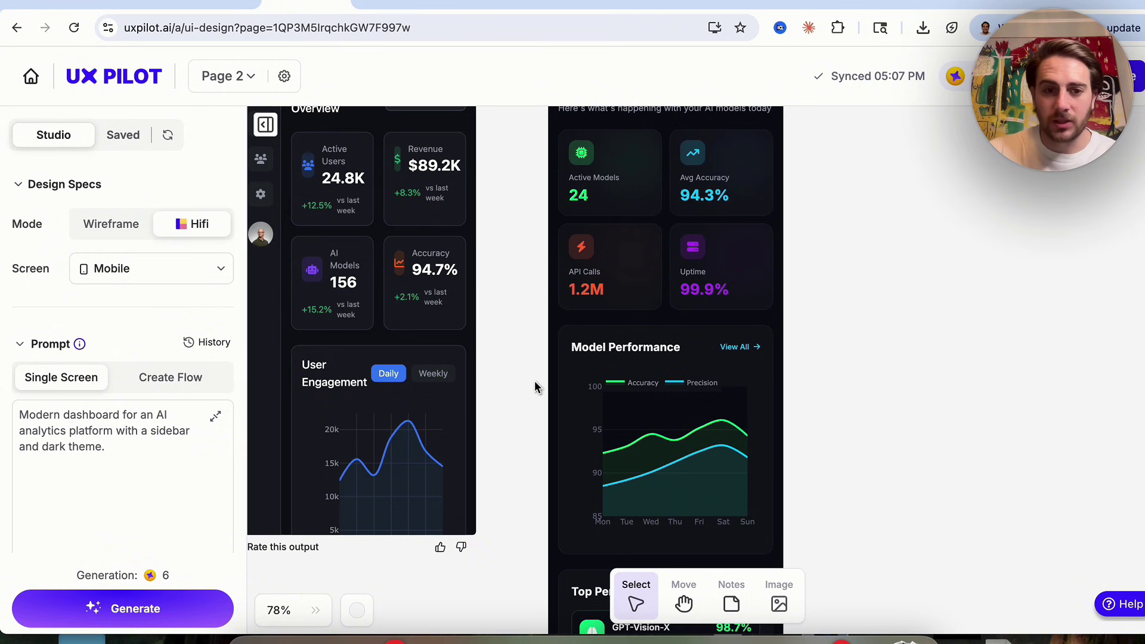
pyautogui.scroll(-5, 534, 381)
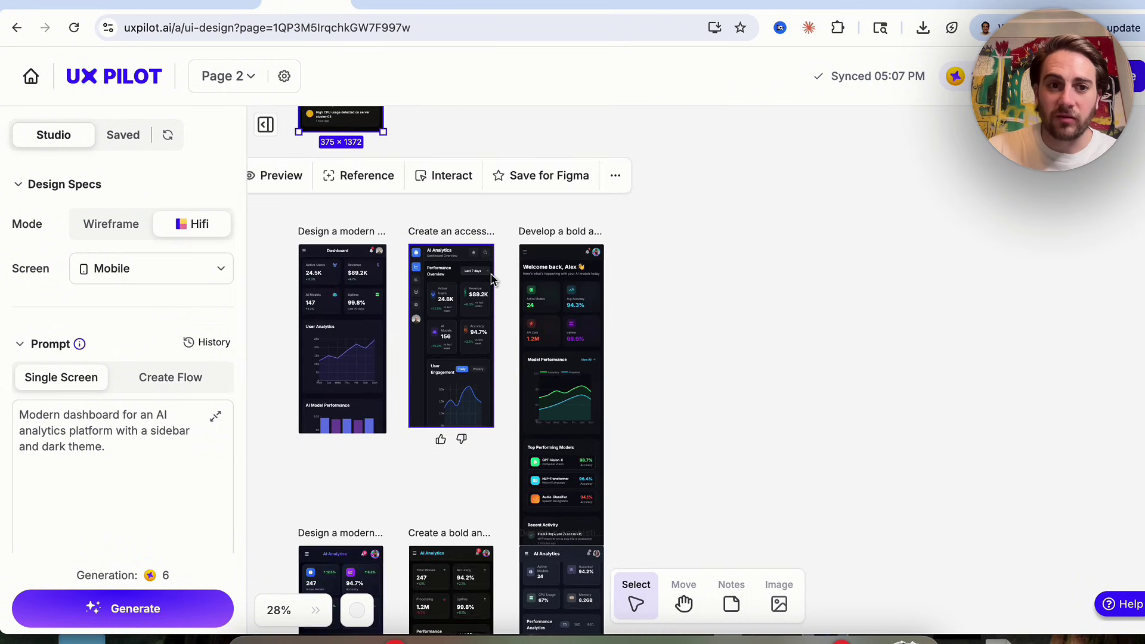
pyautogui.scroll(6, 492, 280)
pyautogui.hscroll(-3, 492, 281)
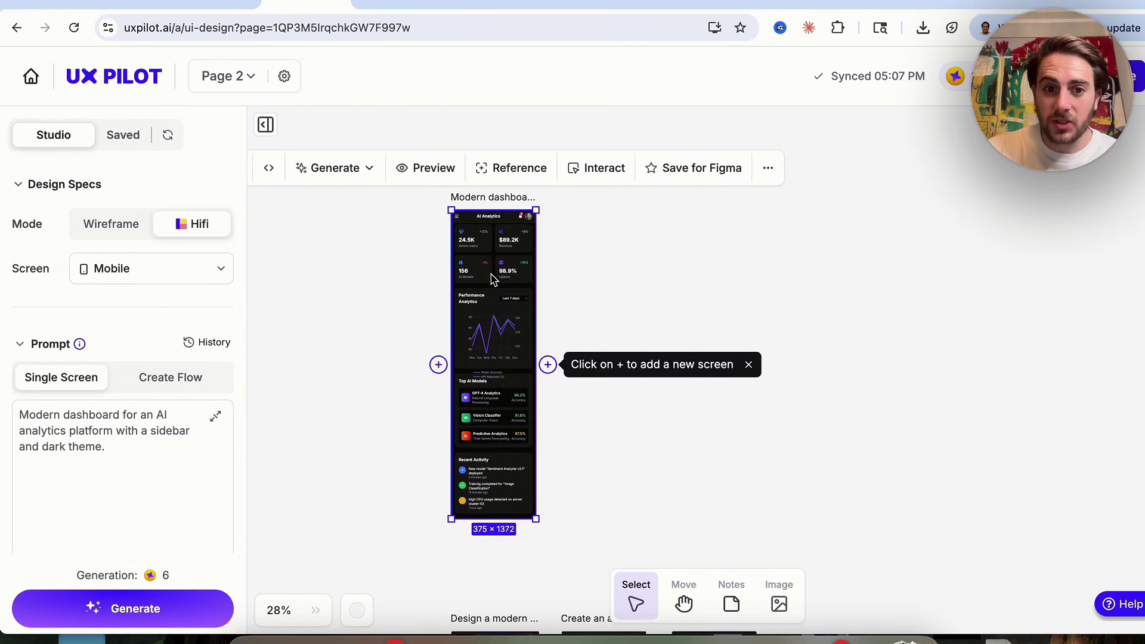
pyautogui.scroll(-5, 492, 279)
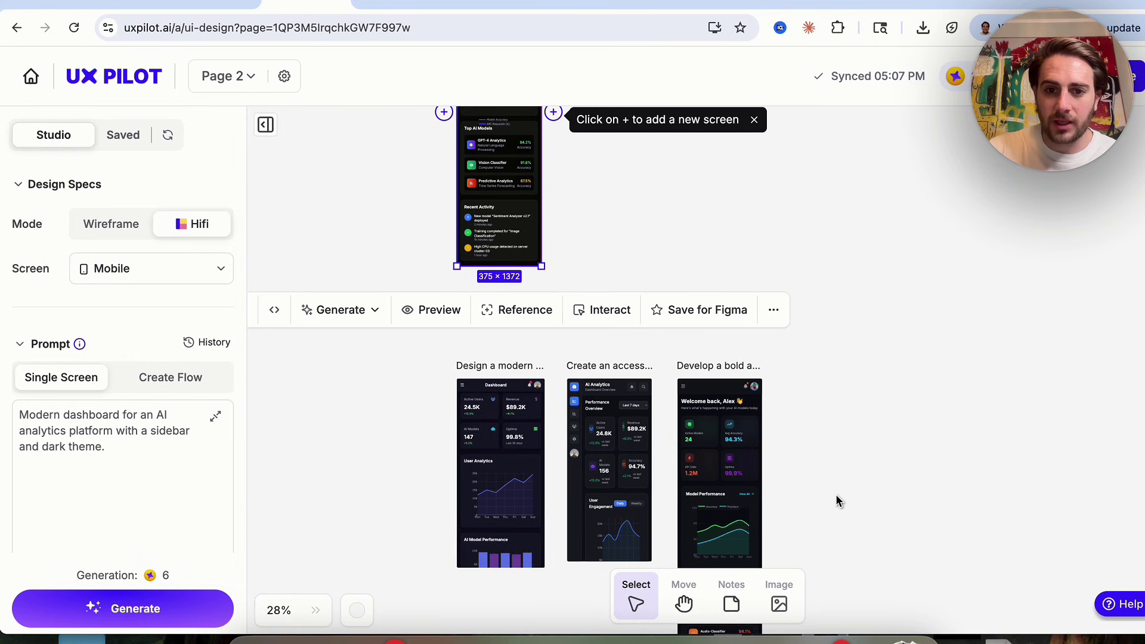
pyautogui.scroll(-3, 836, 501)
pyautogui.hscroll(2, 837, 501)
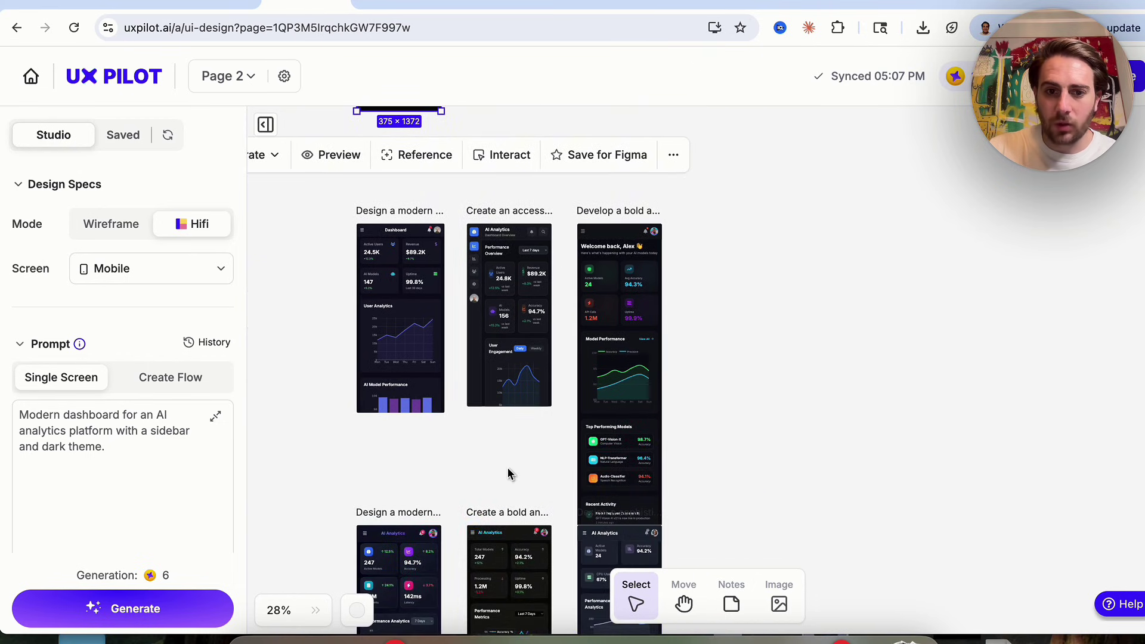
pyautogui.scroll(5, 604, 428)
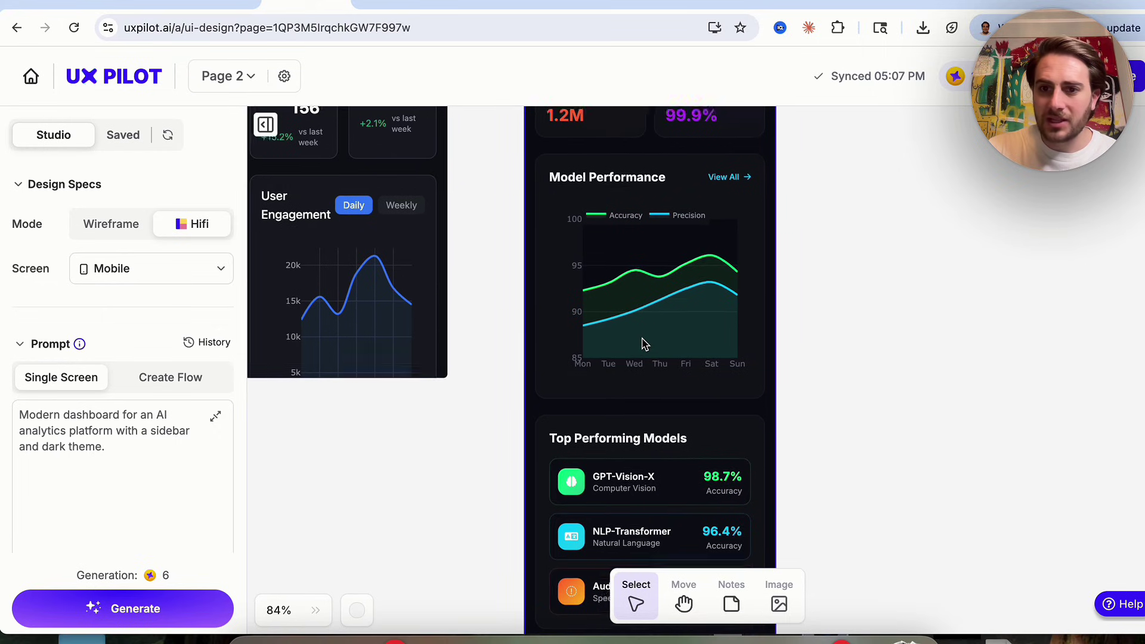
pyautogui.scroll(2, 643, 342)
pyautogui.hscroll(1, 643, 342)
pyautogui.scroll(2, 645, 345)
pyautogui.hscroll(1, 645, 345)
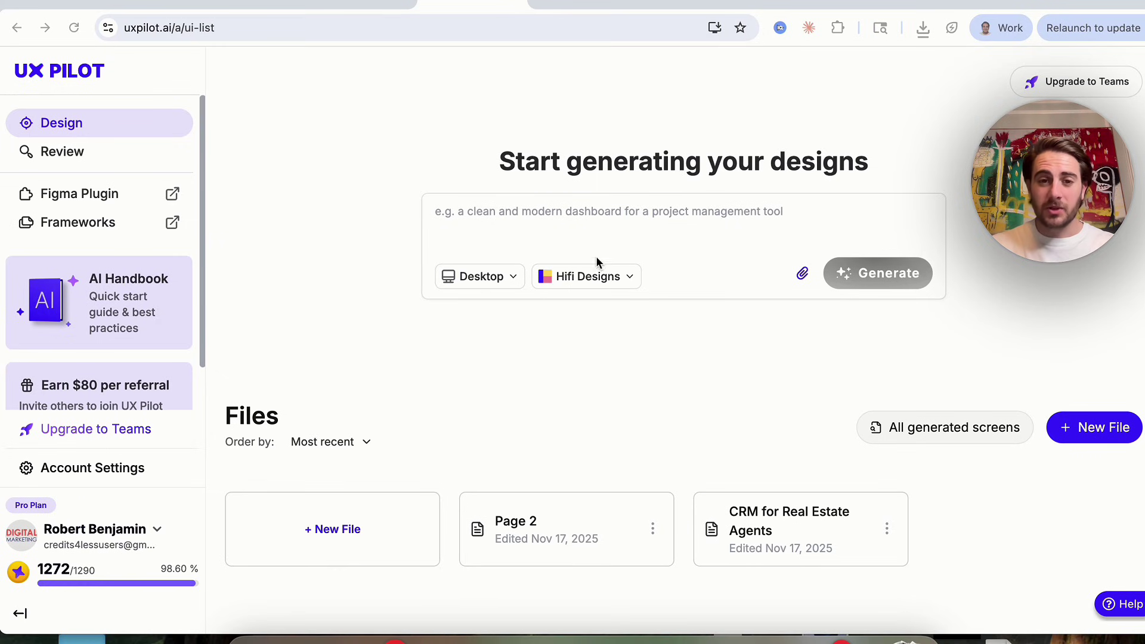
pyautogui.click(547, 223)
# Paste the productivity AI landing-page prompt and generate it as a new desktop file.
pyautogui.write('Attractive startup landing page for a productivity AI tool with bold colors and clear CTAs')
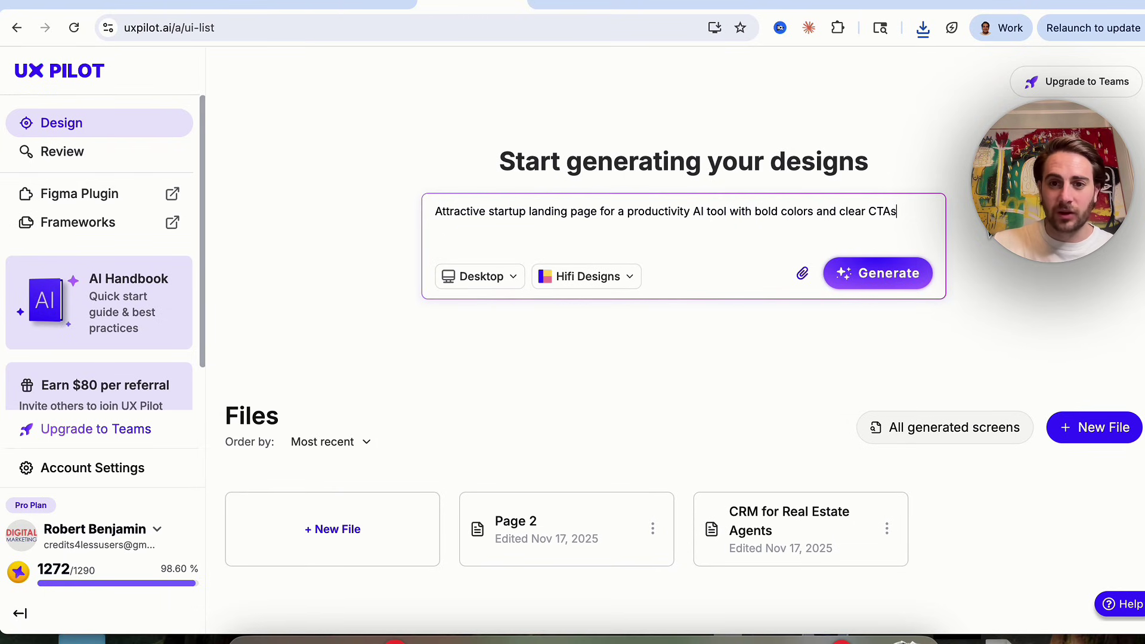
pyautogui.click(880, 279)
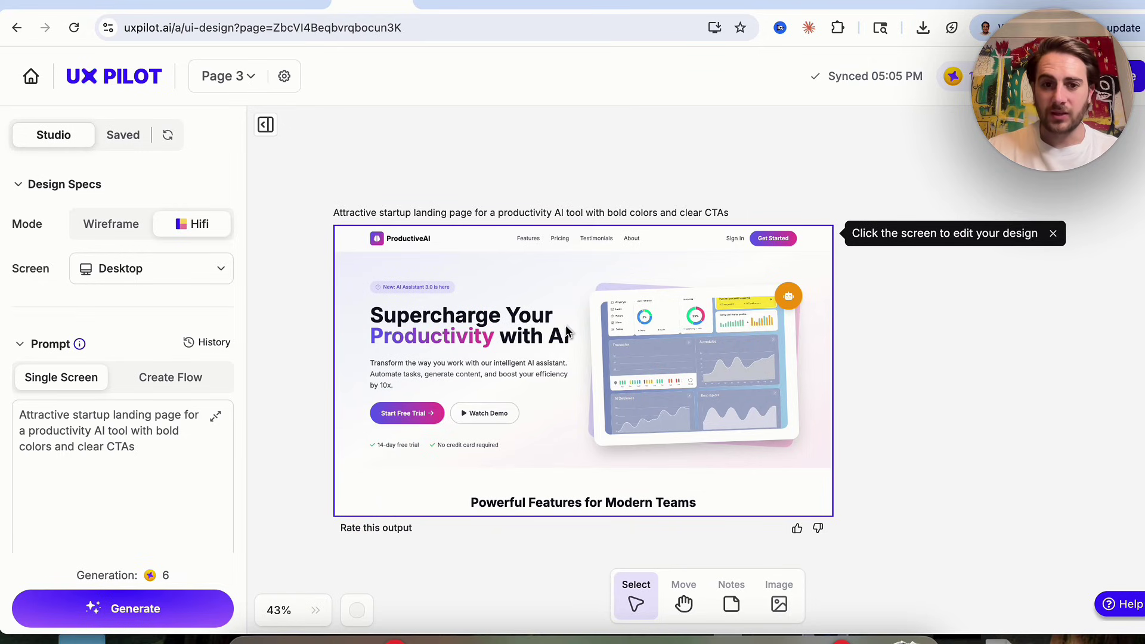
# Switch the Screen type from Desktop to Mobile and generate the mobile landing page.
pyautogui.scroll(5, 567, 332)
pyautogui.scroll(-4, 567, 332)
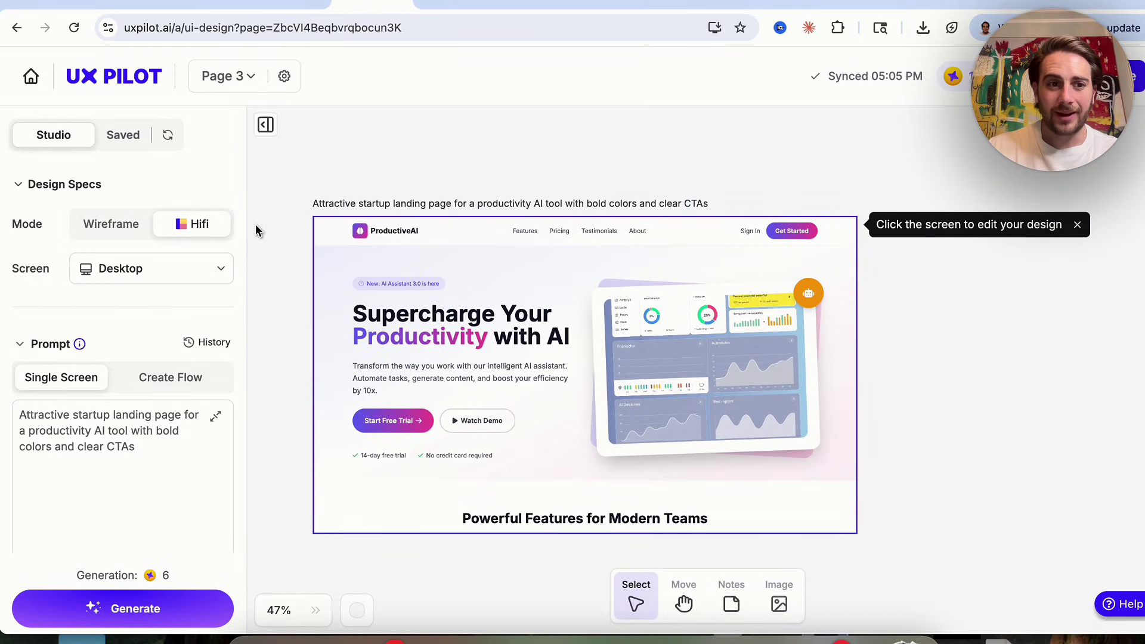
pyautogui.click(171, 281)
pyautogui.click(130, 328)
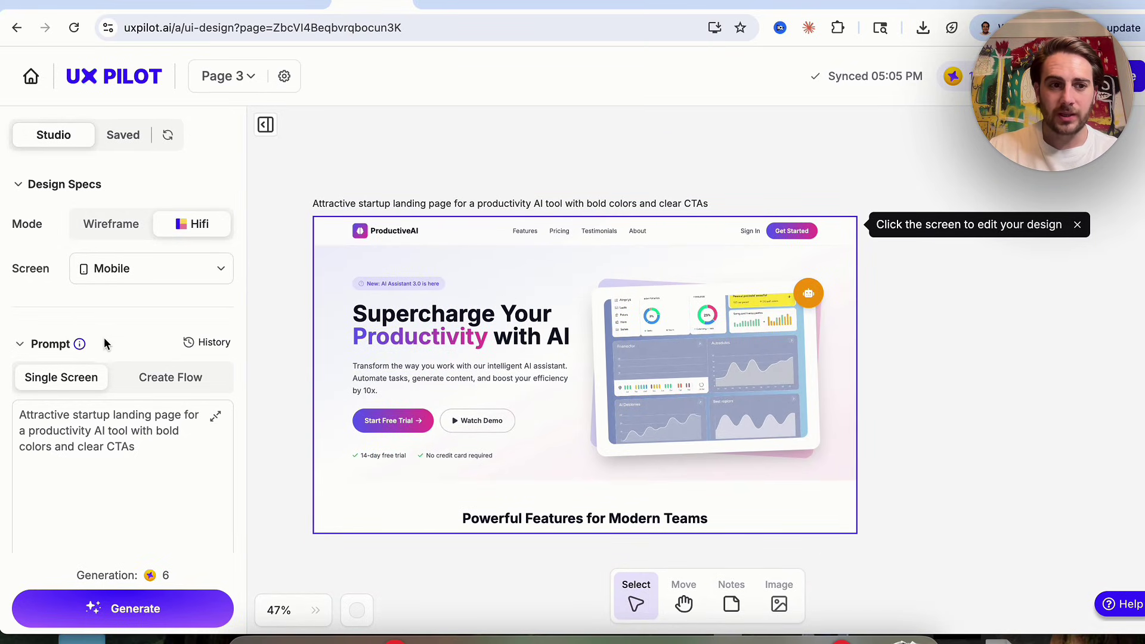
pyautogui.click(95, 615)
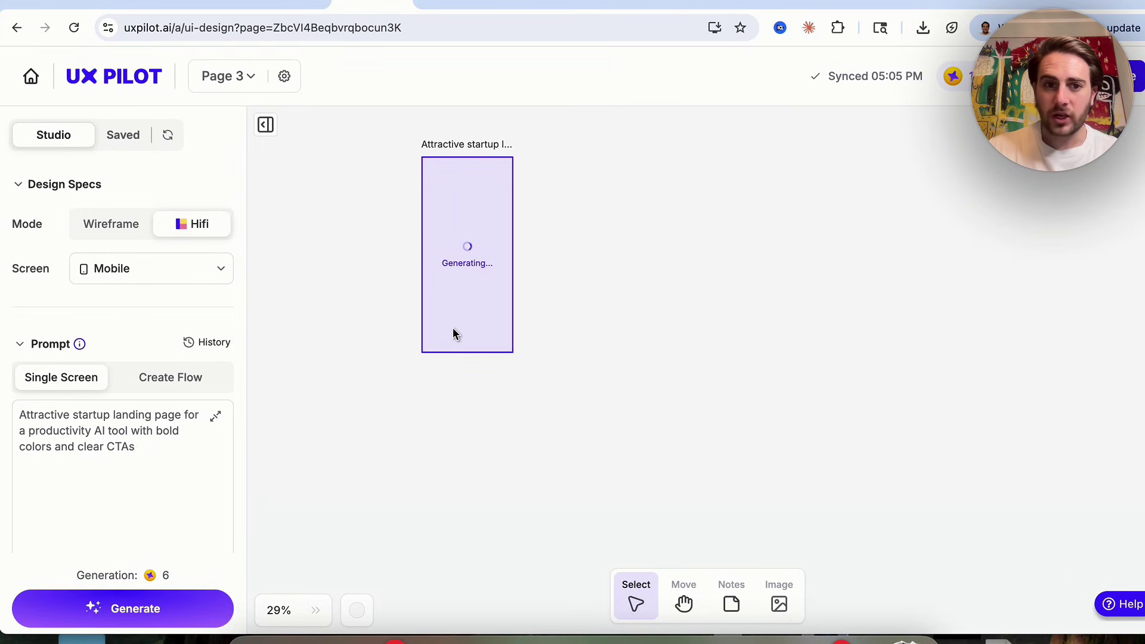
pyautogui.scroll(3, 452, 327)
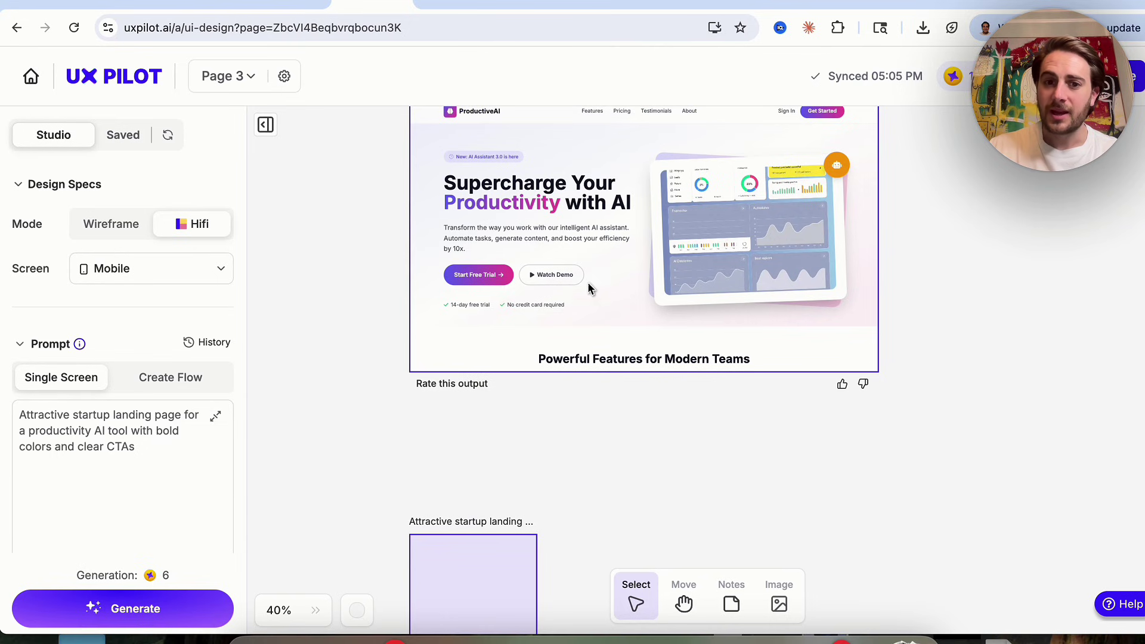
pyautogui.scroll(2, 541, 313)
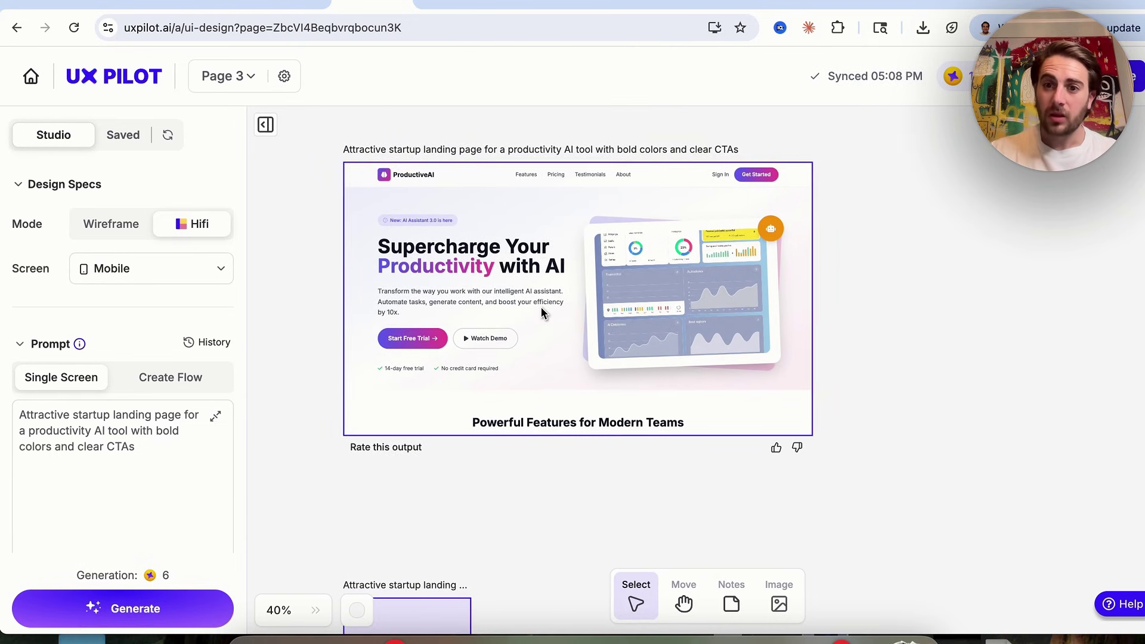
pyautogui.scroll(-2, 542, 313)
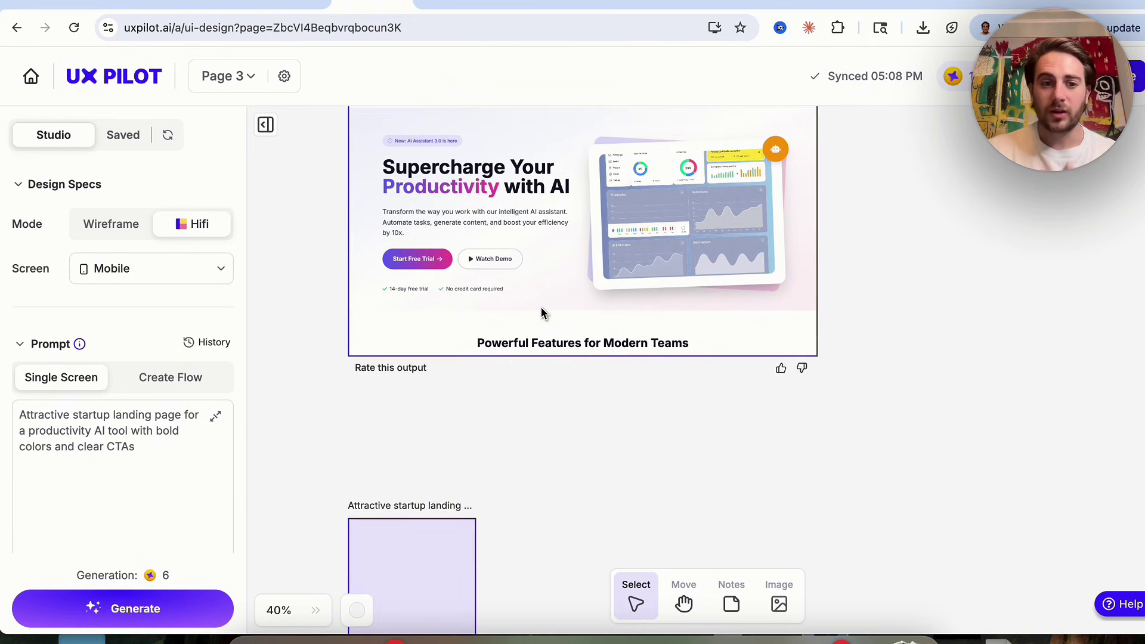
pyautogui.scroll(-10, 541, 312)
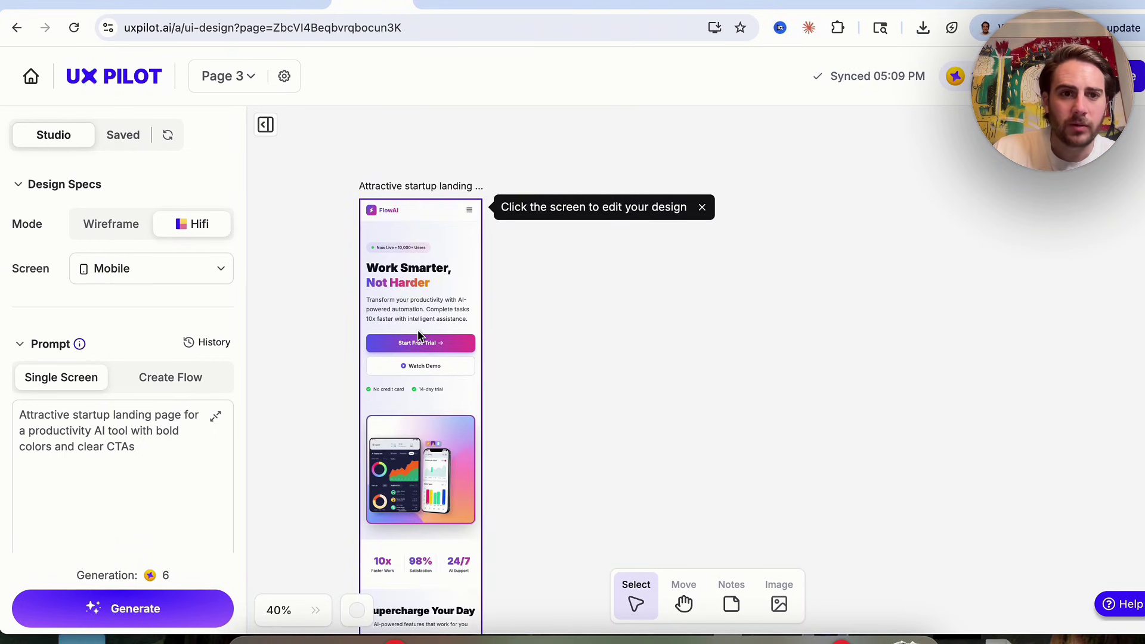
# Select the FlowAI mobile landing page and bring up its ... more-actions menu.
pyautogui.scroll(5, 513, 326)
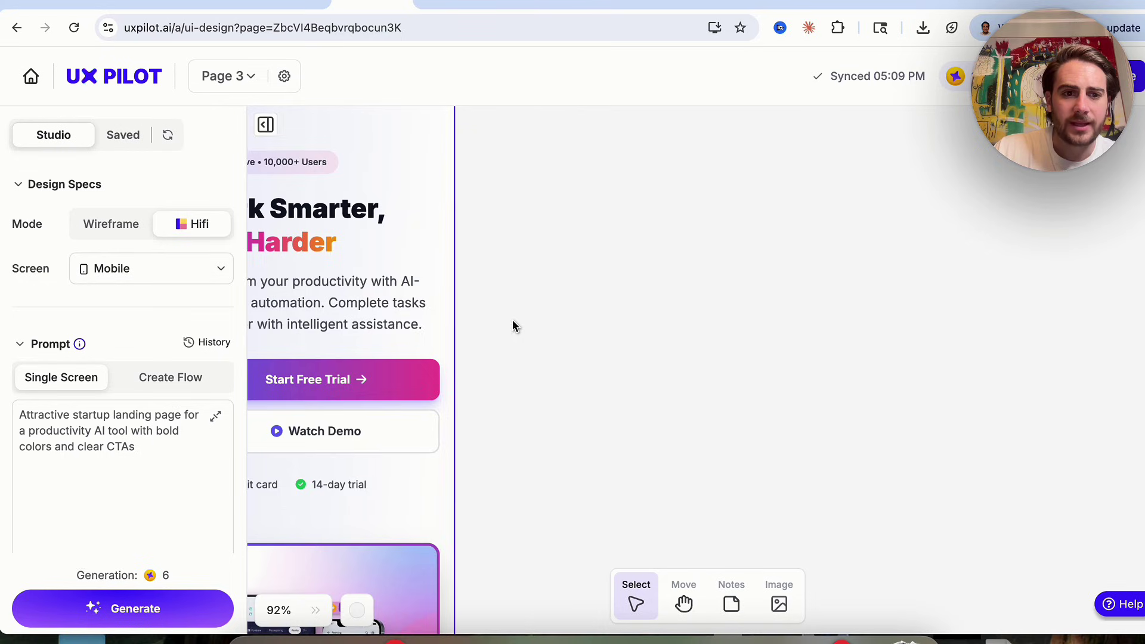
pyautogui.scroll(-10, 513, 325)
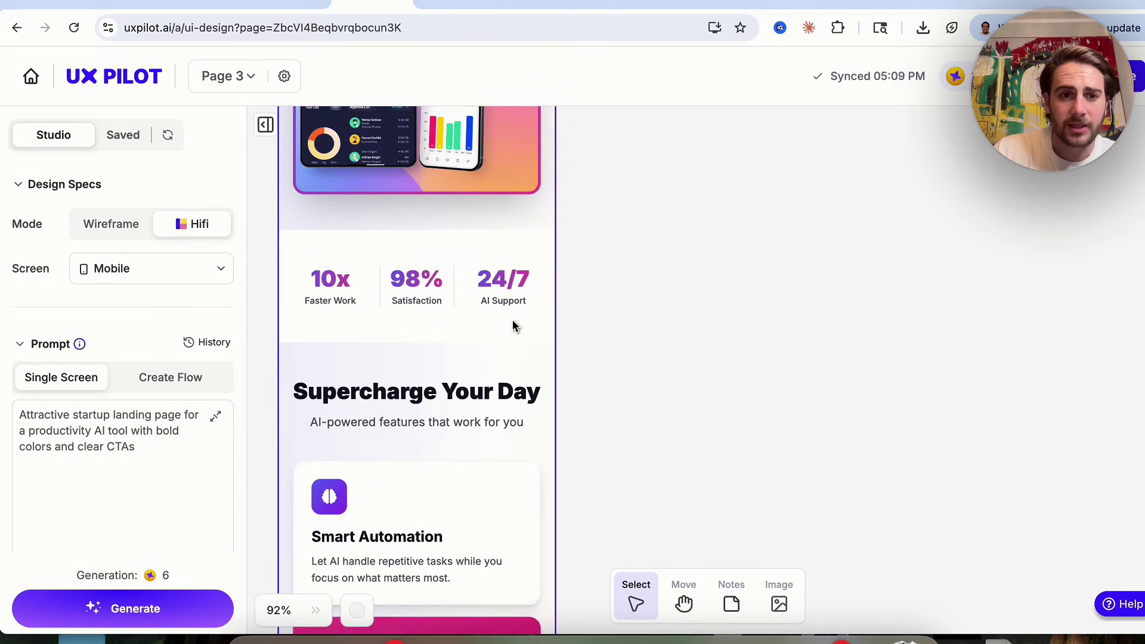
pyautogui.scroll(-10, 513, 322)
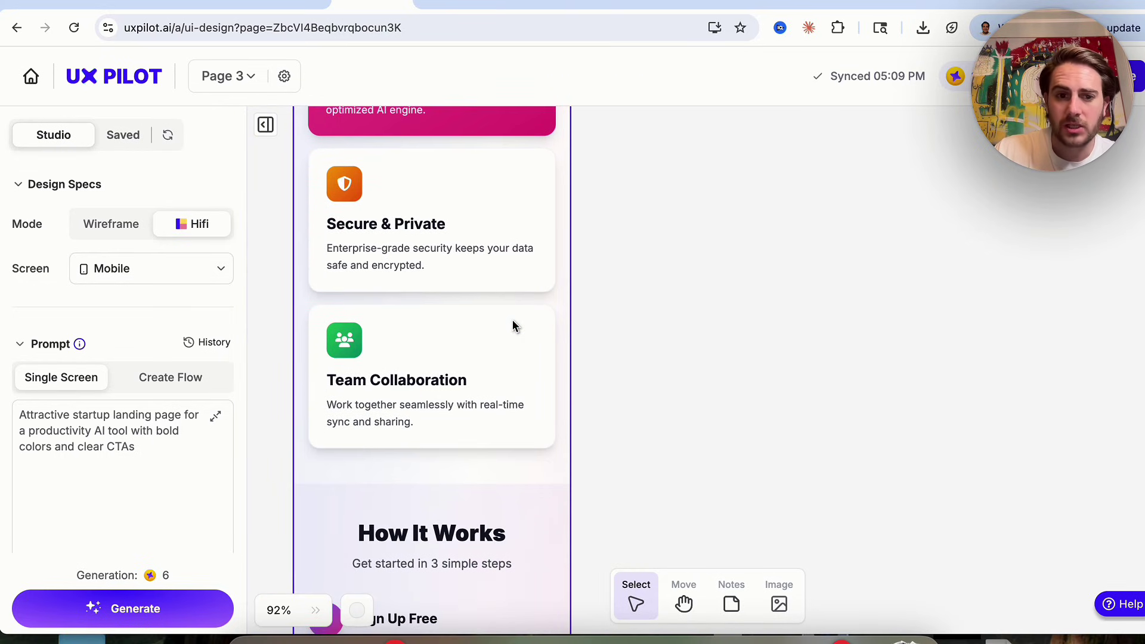
pyautogui.scroll(-5, 540, 322)
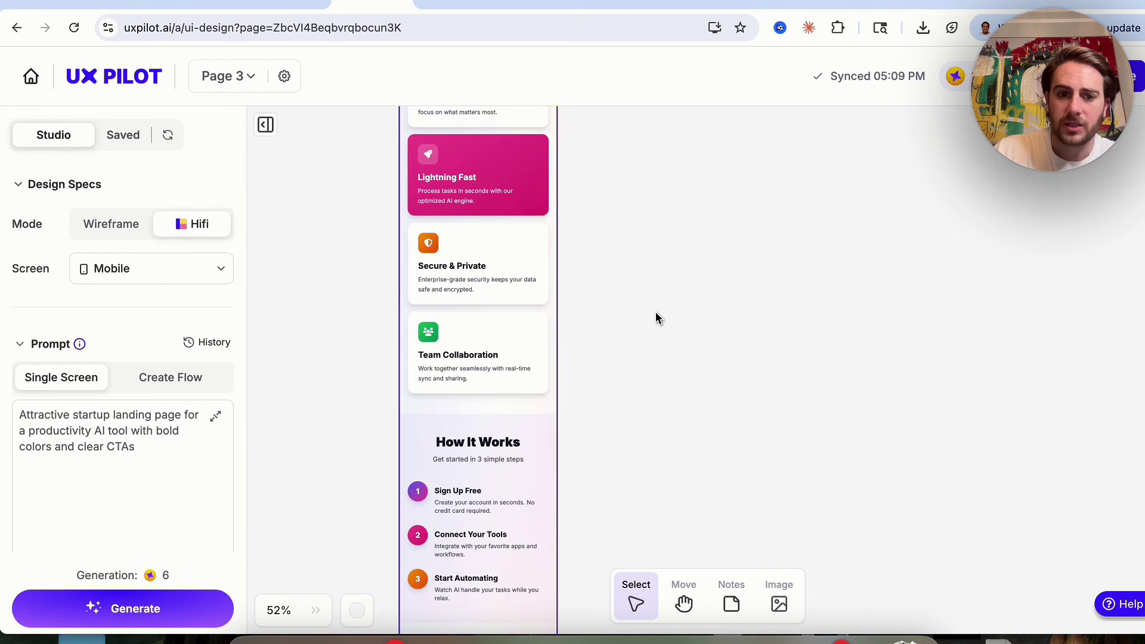
pyautogui.scroll(10, 656, 313)
pyautogui.scroll(-4, 656, 312)
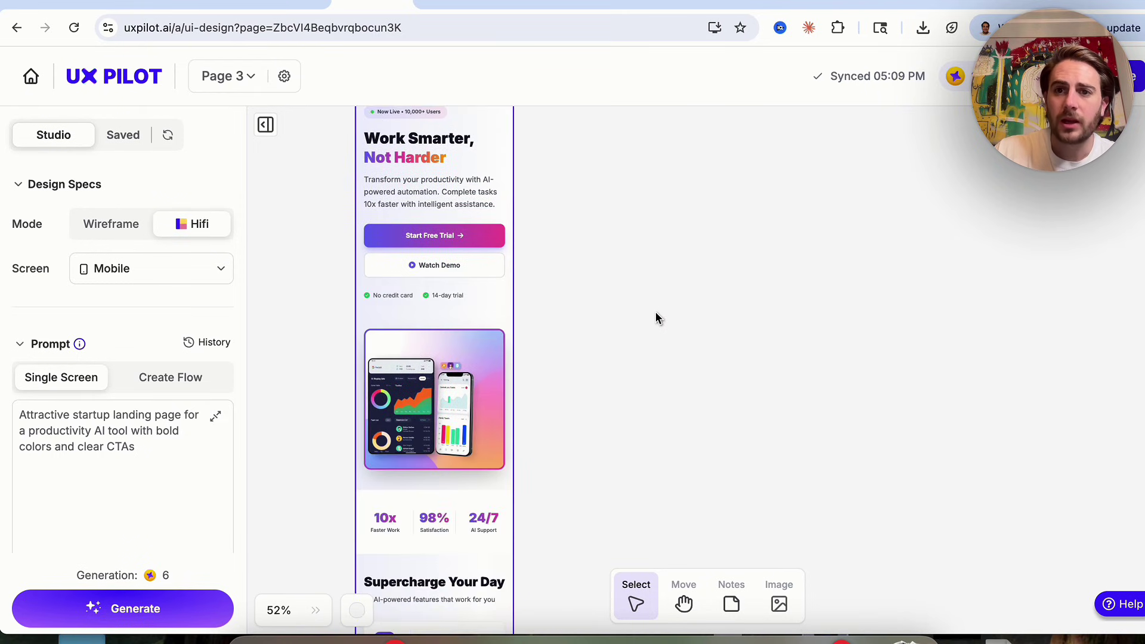
pyautogui.scroll(-4, 692, 337)
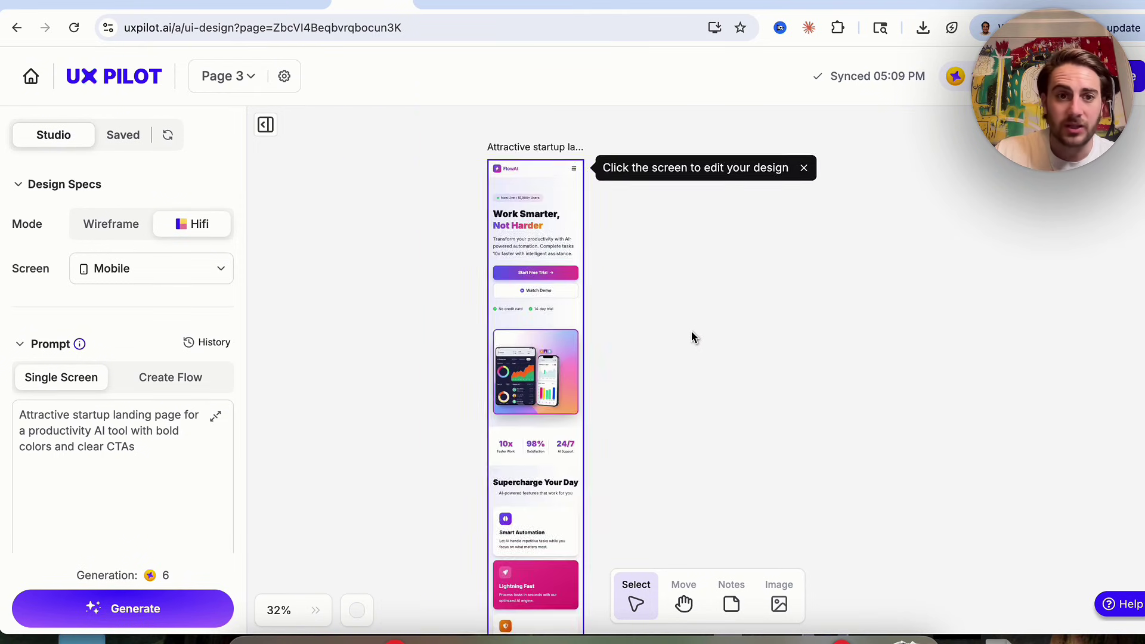
pyautogui.click(542, 313)
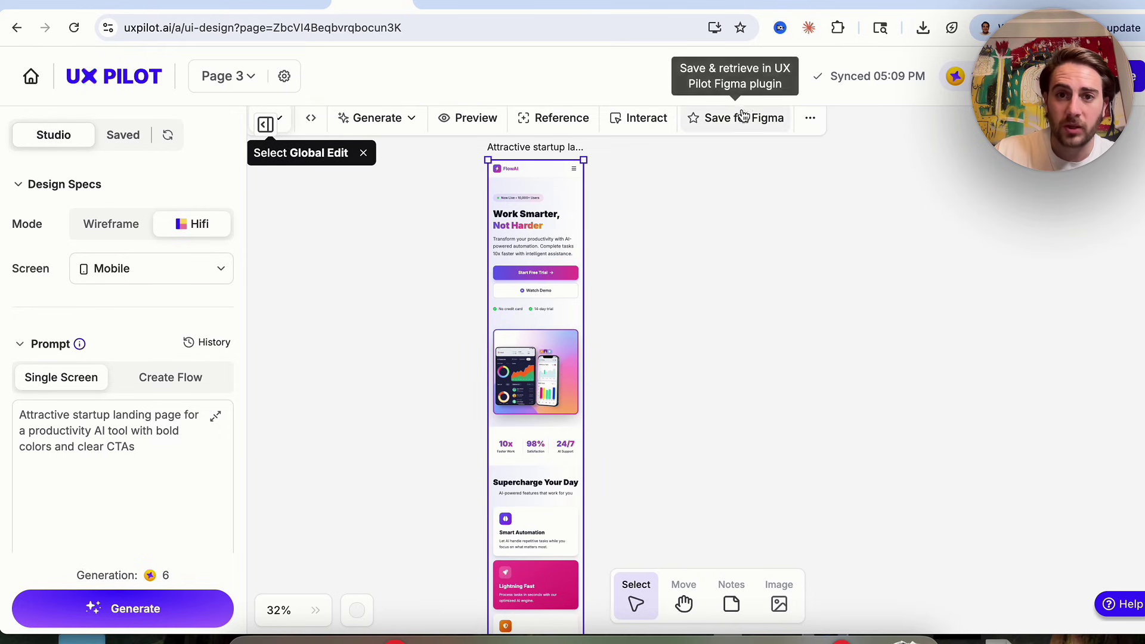
pyautogui.click(806, 119)
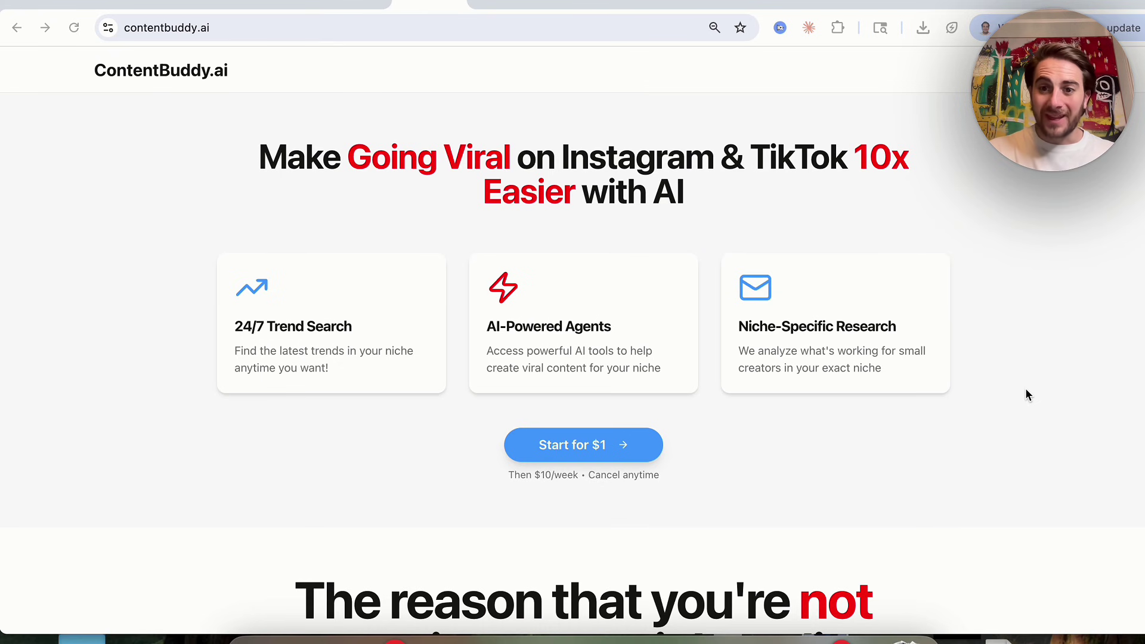
# Scroll through the ContentBuddy.ai landing page, then return to the UX Pilot tab.
pyautogui.scroll(-8, 704, 340)
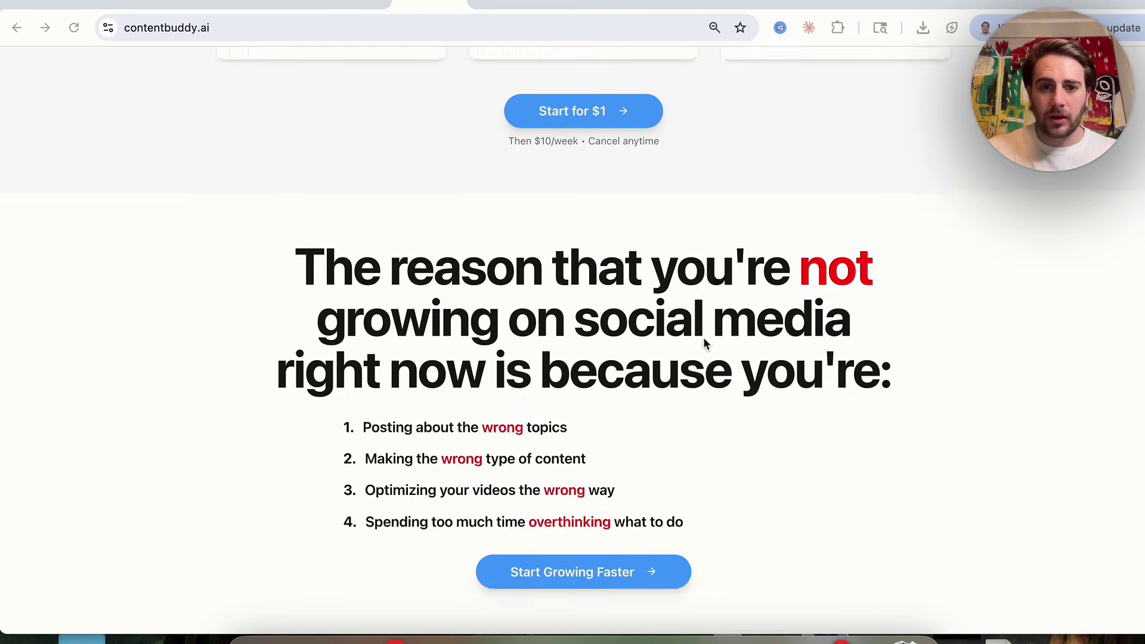
pyautogui.scroll(-20, 704, 345)
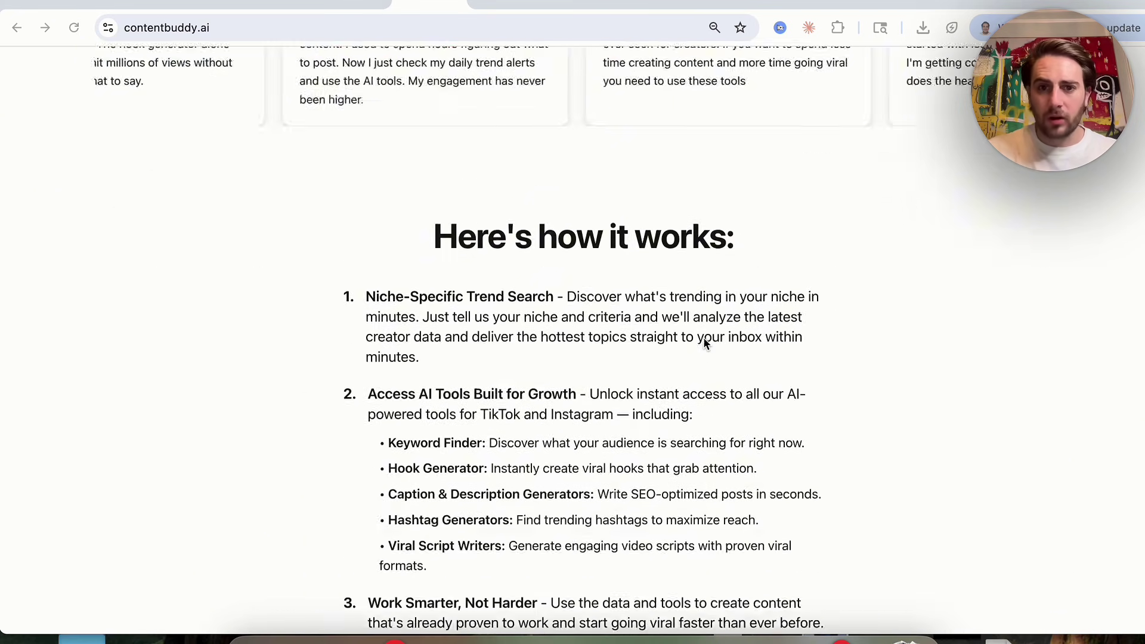
pyautogui.scroll(-7, 703, 338)
pyautogui.scroll(20, 703, 338)
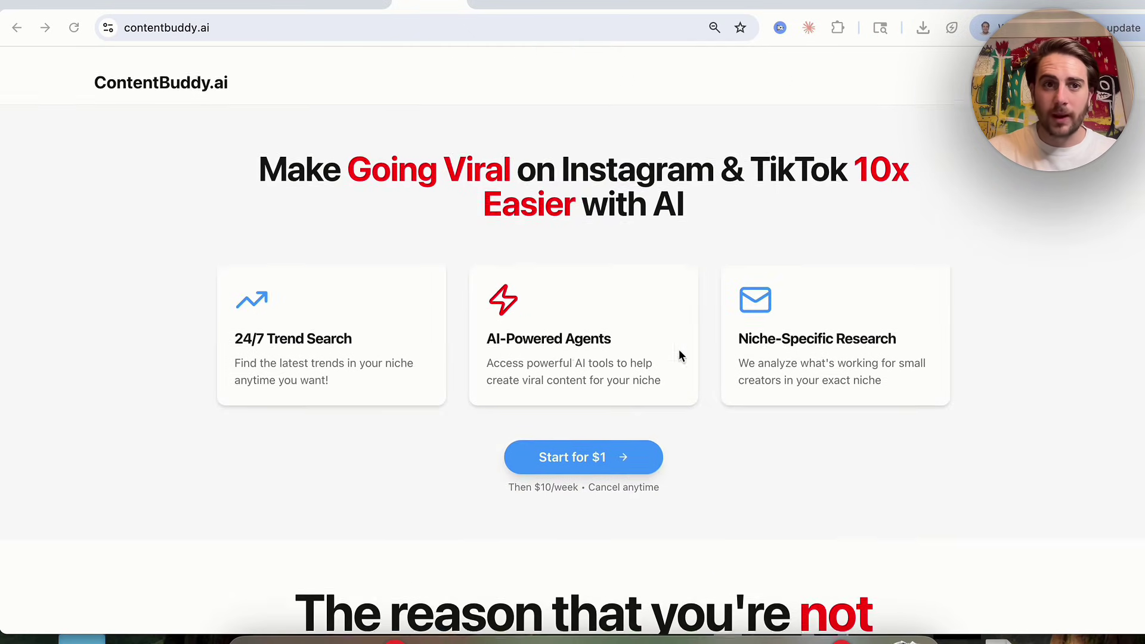
pyautogui.click(334, 6)
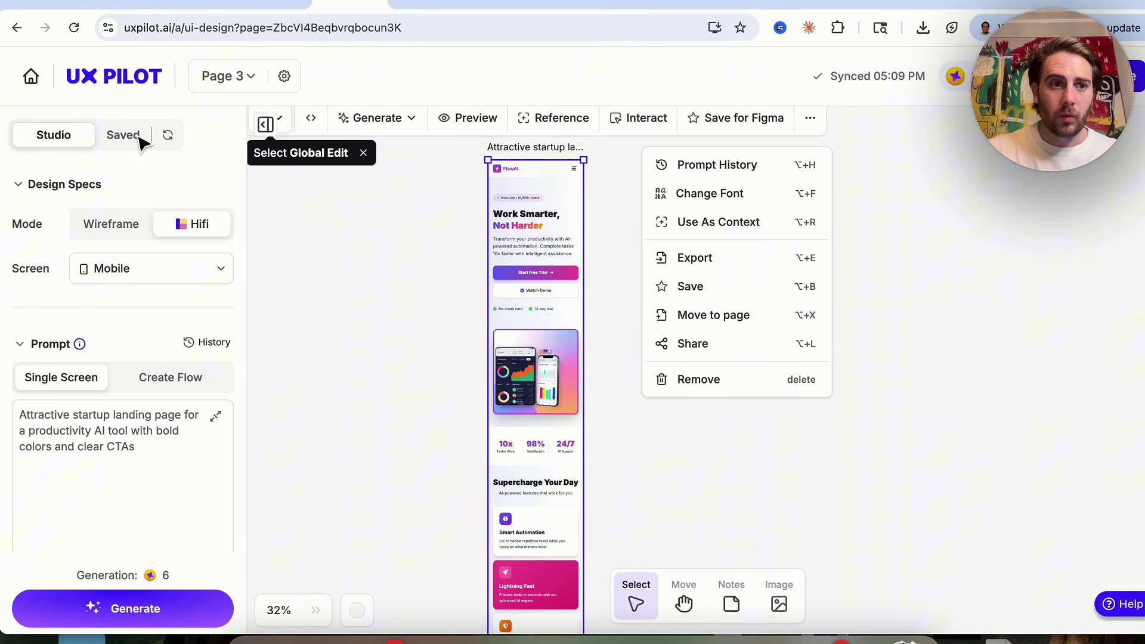
# Go from the UX Pilot home page to the Review design tool.
pyautogui.click(100, 78)
pyautogui.click(525, 337)
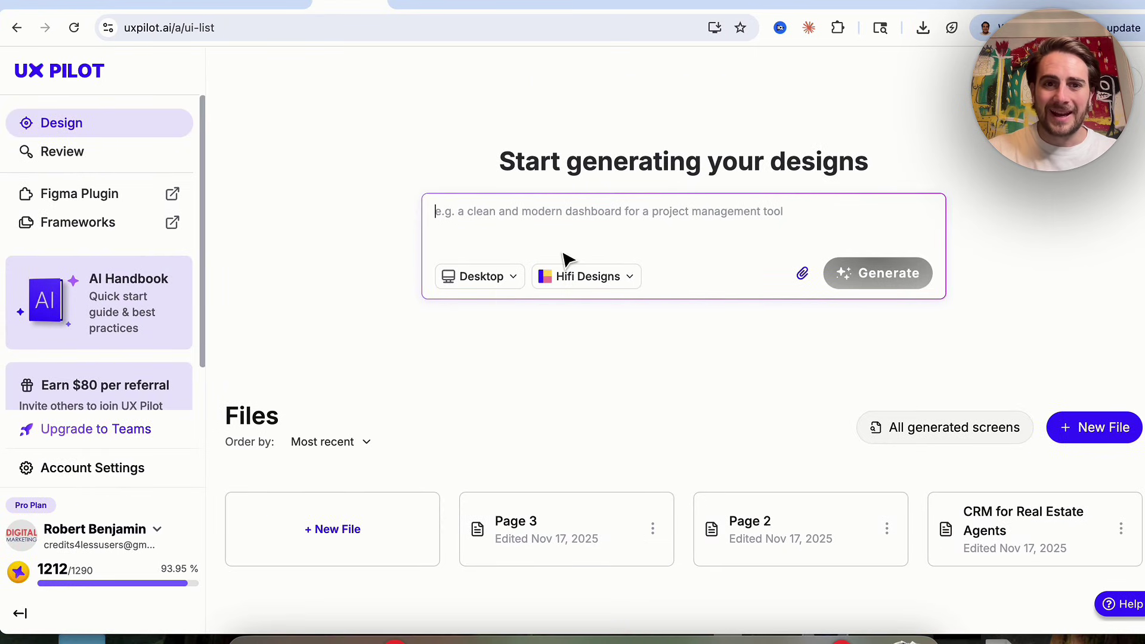
pyautogui.click(97, 151)
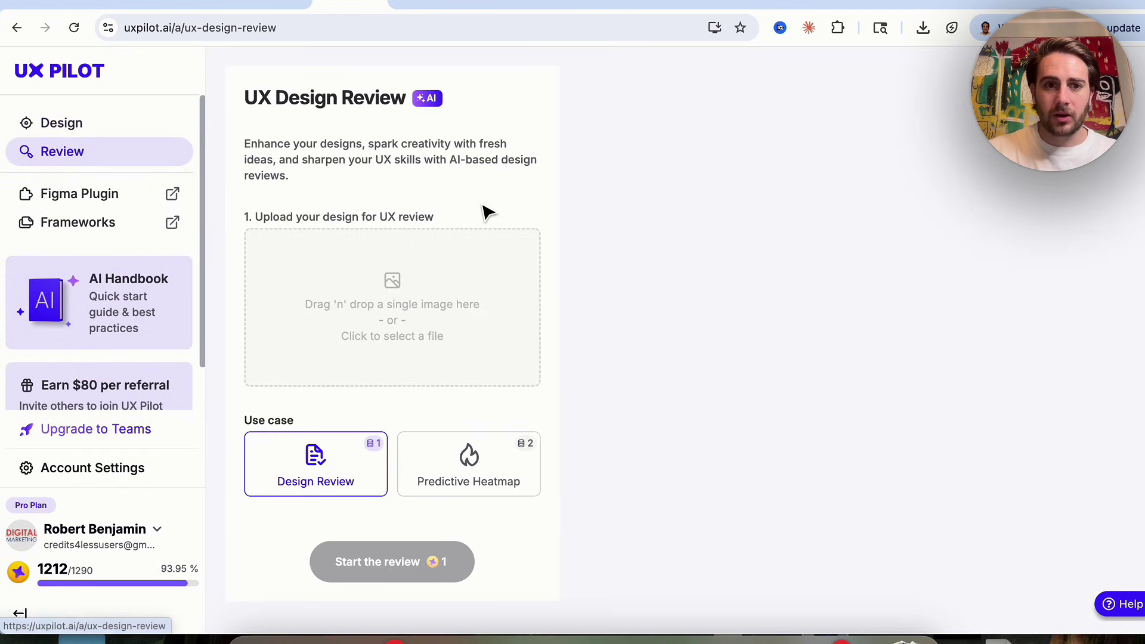
# Upload the 5.08.50 PM ContentBuddy.ai landing-page screenshot from Recents for review.
pyautogui.click(397, 291)
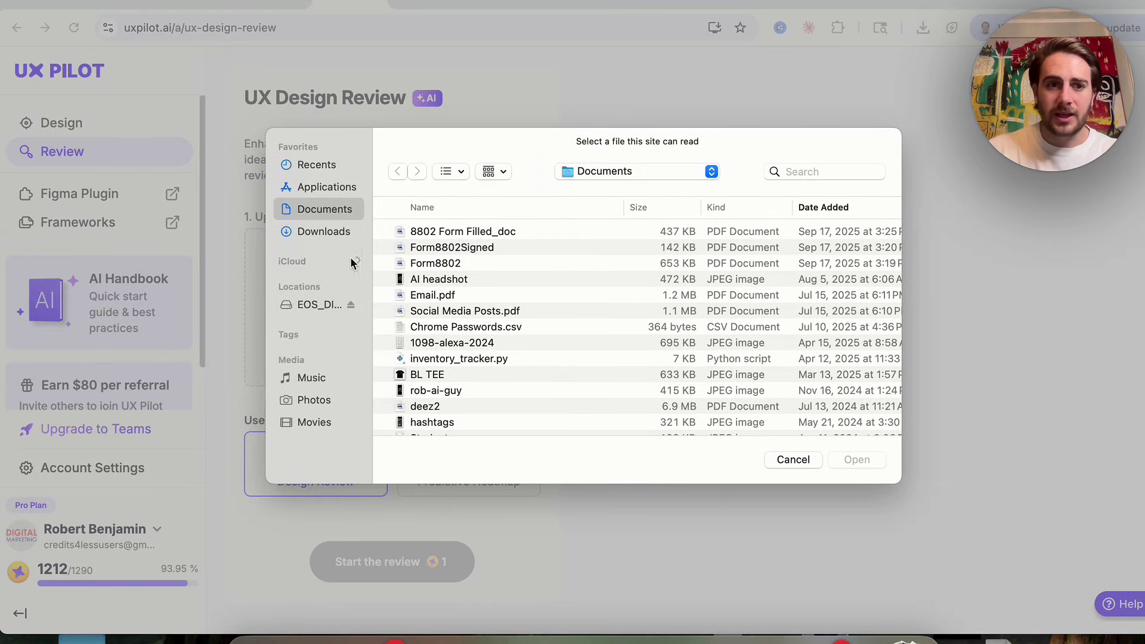
pyautogui.click(325, 169)
pyautogui.click(499, 294)
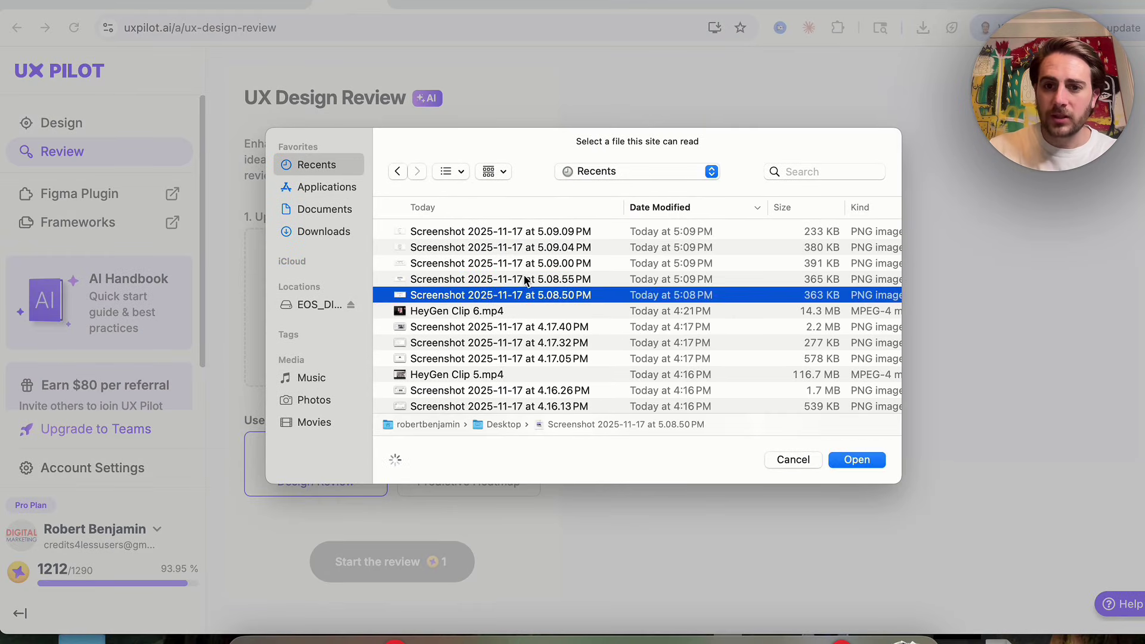
pyautogui.press('Up')
pyautogui.press('Up')
pyautogui.press('Up')
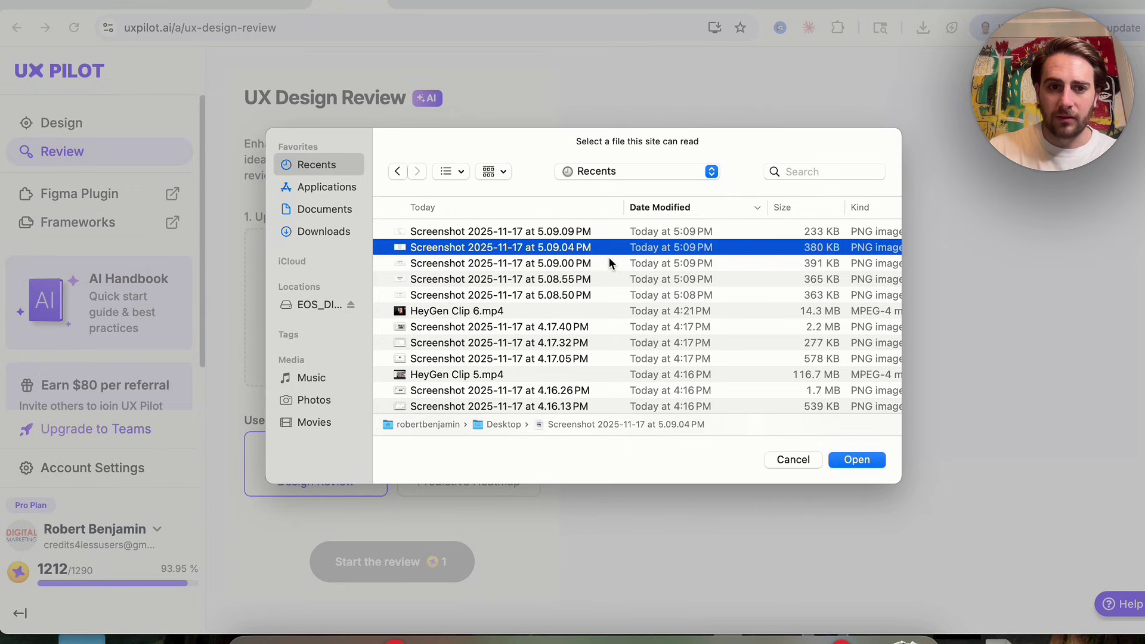
pyautogui.press('Down')
pyautogui.press('Down')
pyautogui.press('Down')
pyautogui.press('Down')
pyautogui.press('Up')
pyautogui.press('Return')
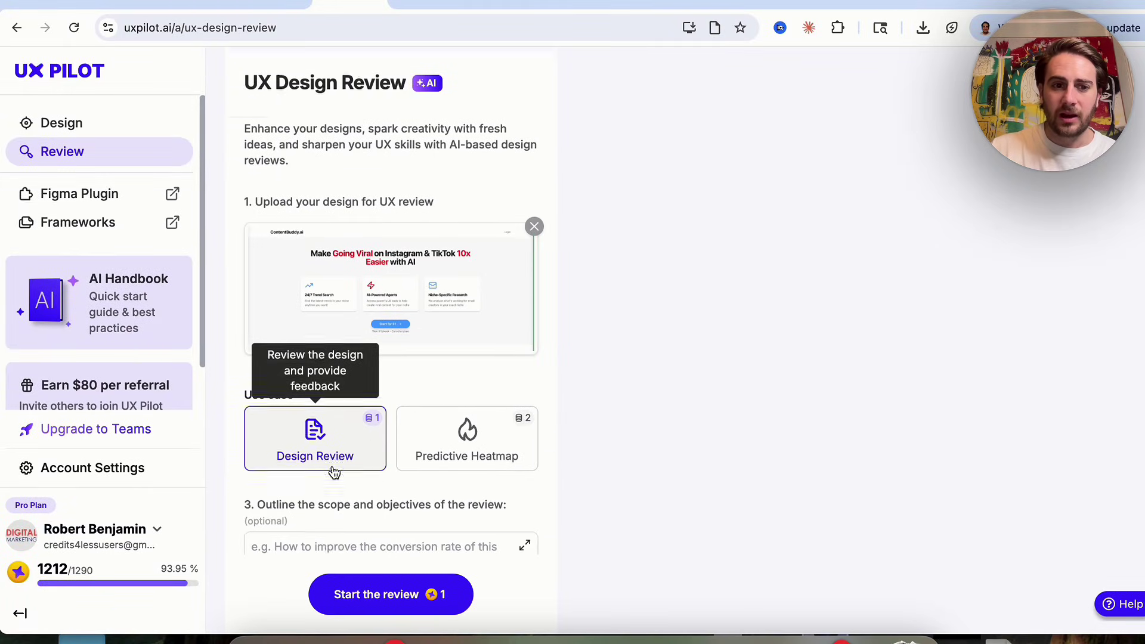
# Write the review scope asking how to improve the landing page's conversion rate.
pyautogui.scroll(-2, 332, 467)
pyautogui.scroll(2, 332, 467)
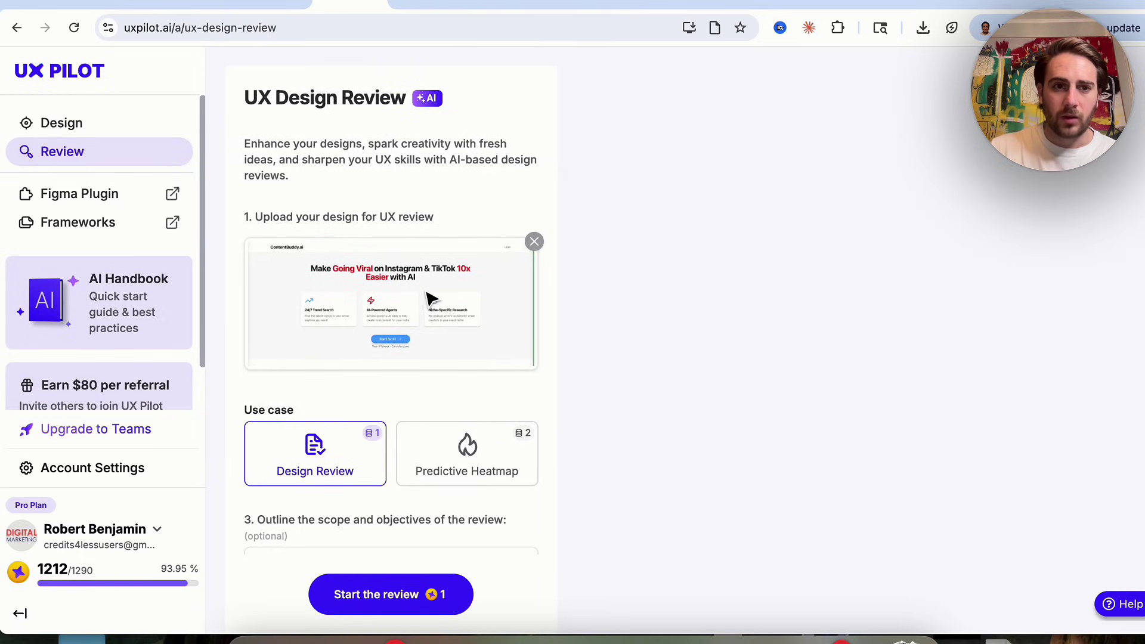
pyautogui.scroll(-3, 427, 297)
pyautogui.click(339, 429)
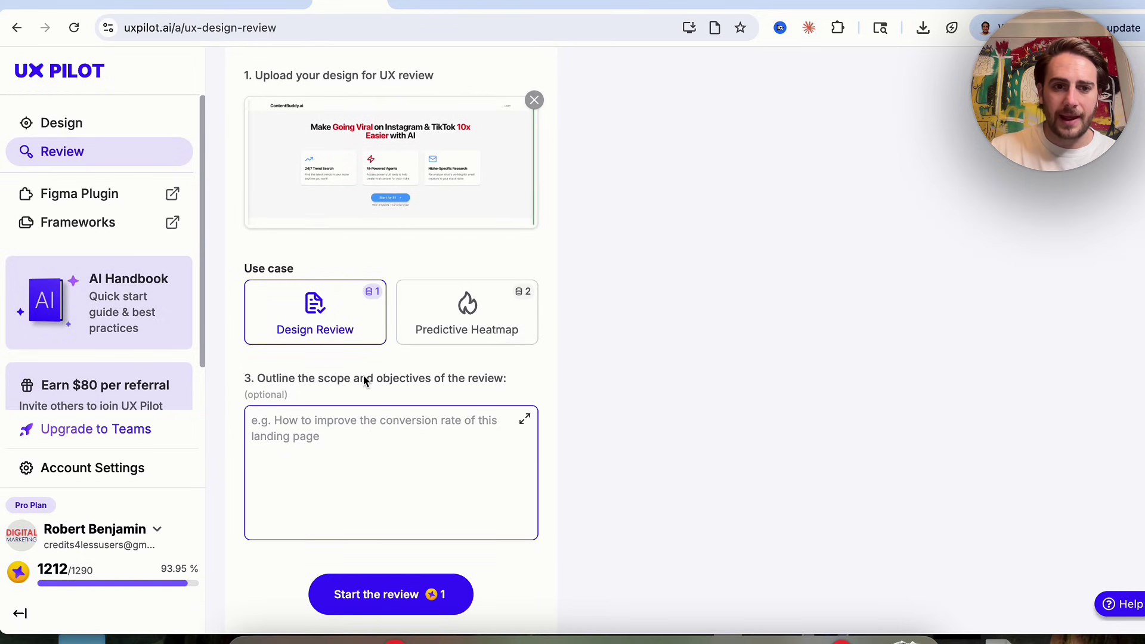
pyautogui.write('I want to know how to improve the conversion rate on this landing page')
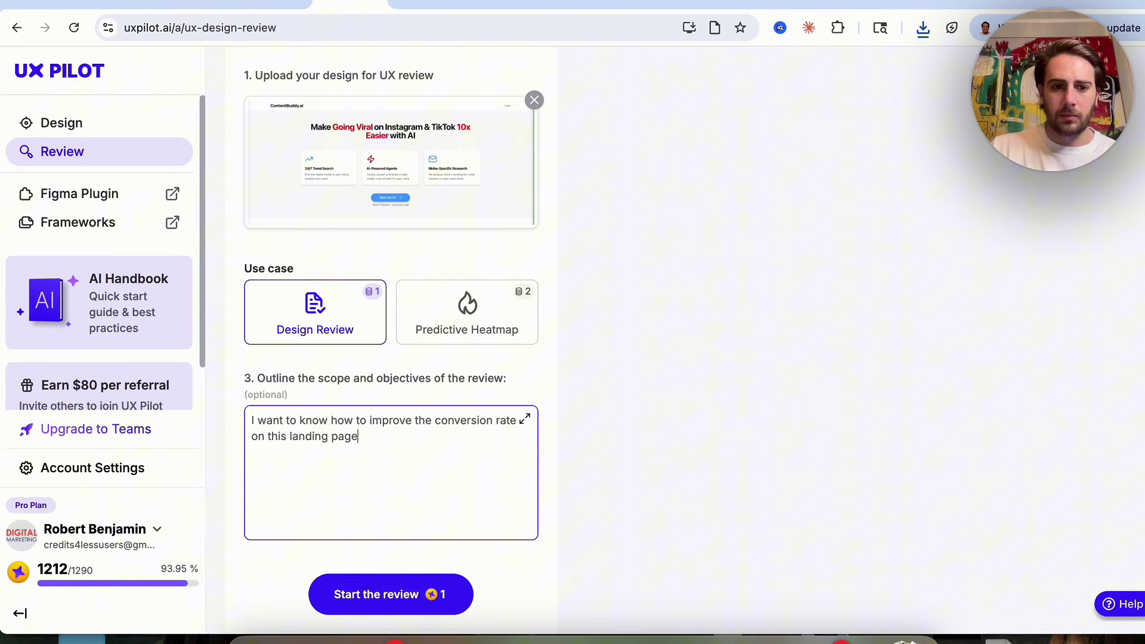
# Run the AI design review, compare against the live contentbuddy.ai page, and view the feedback.
pyautogui.scroll(3, 475, 352)
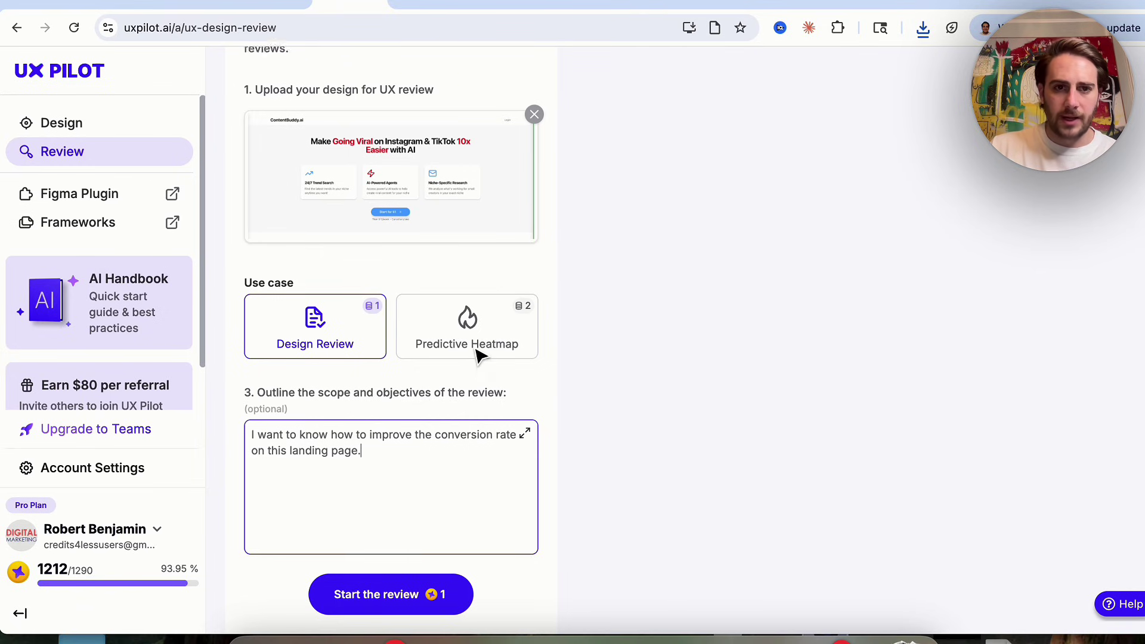
pyautogui.scroll(-4, 455, 389)
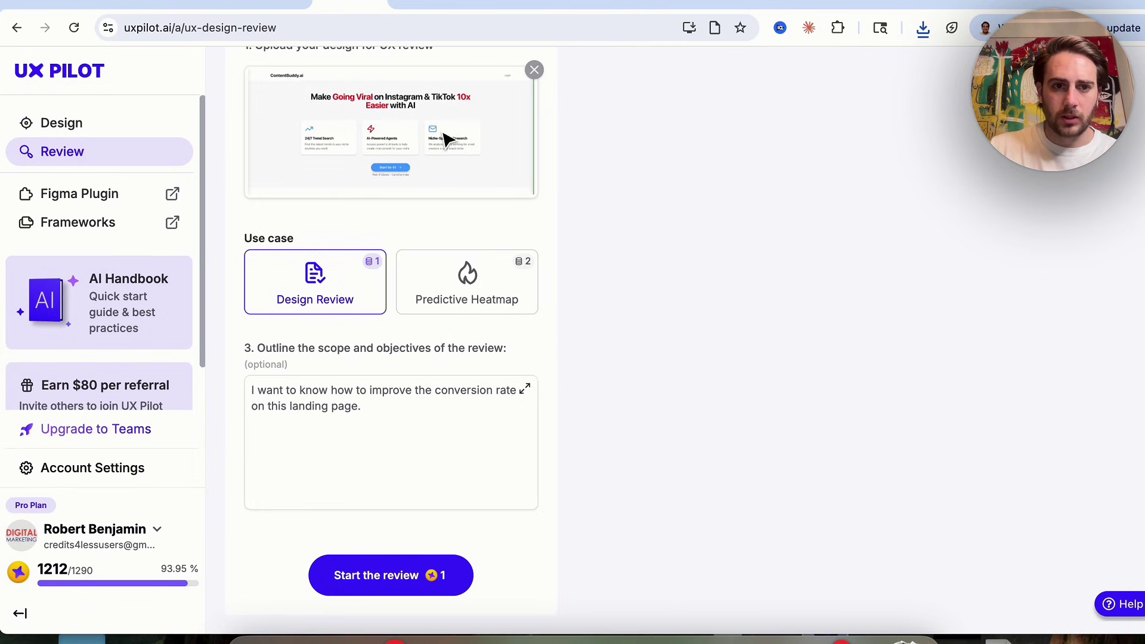
pyautogui.click(389, 576)
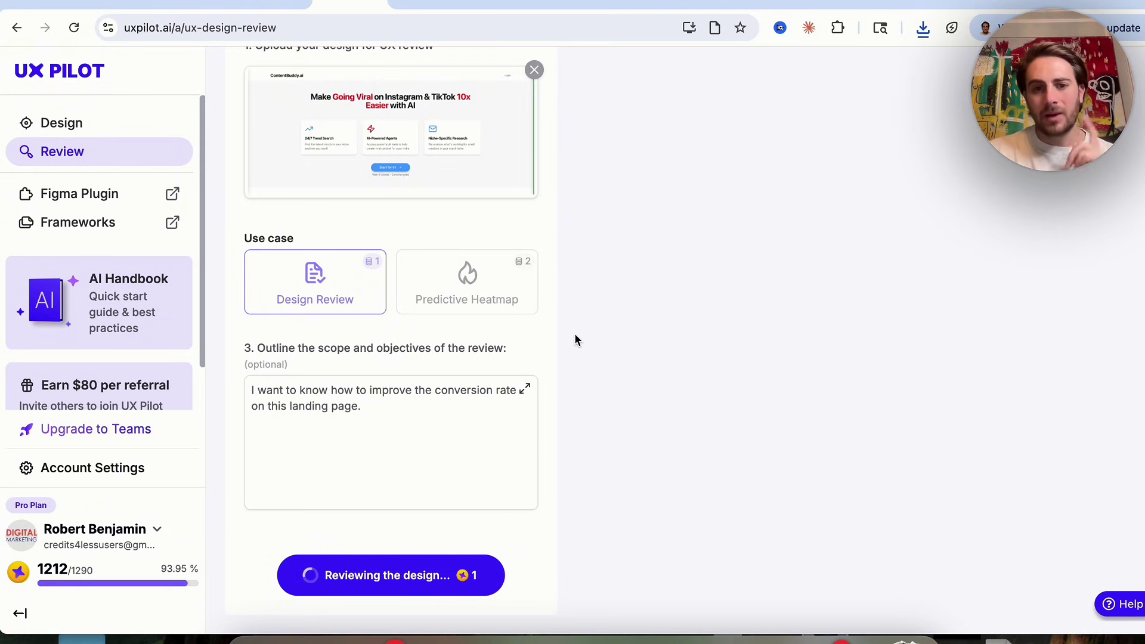
pyautogui.scroll(3, 448, 395)
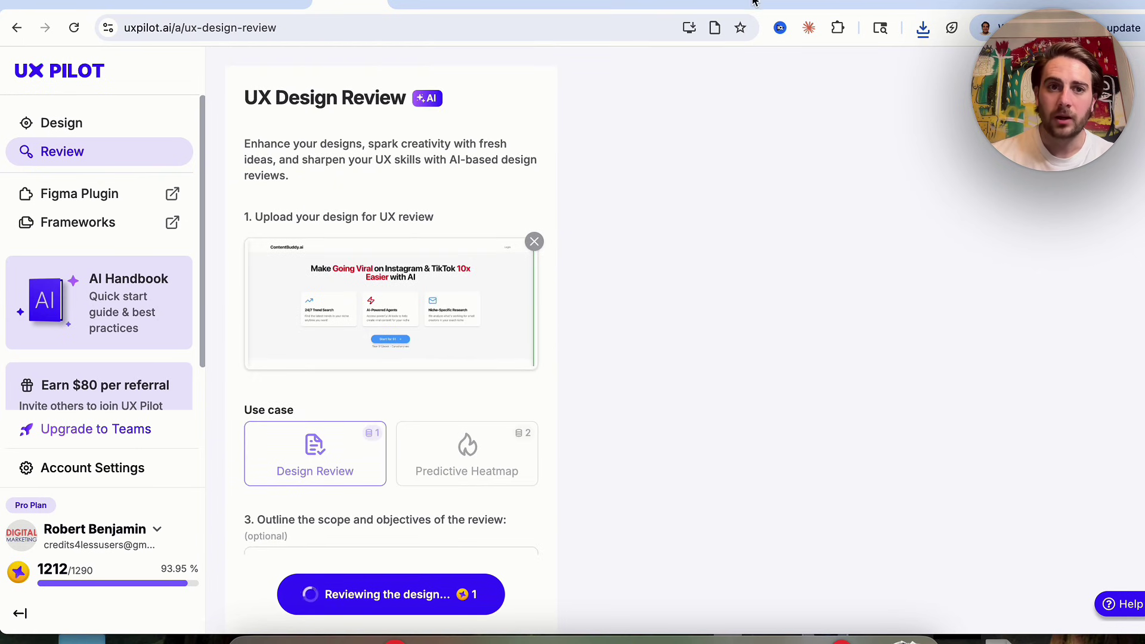
pyautogui.click(425, 2)
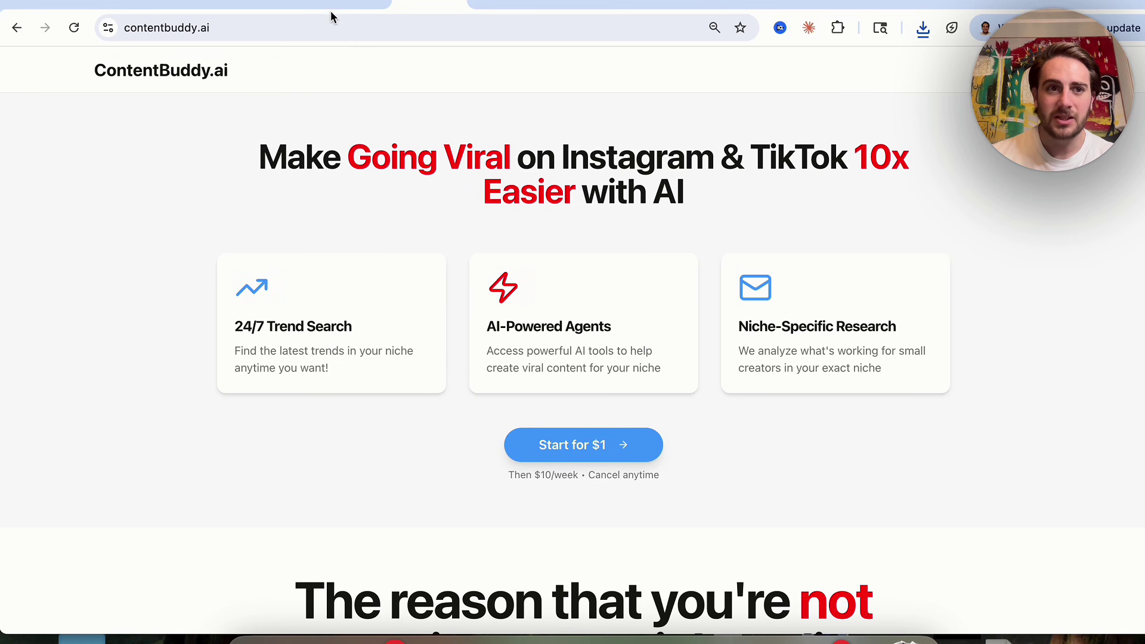
pyautogui.click(262, 2)
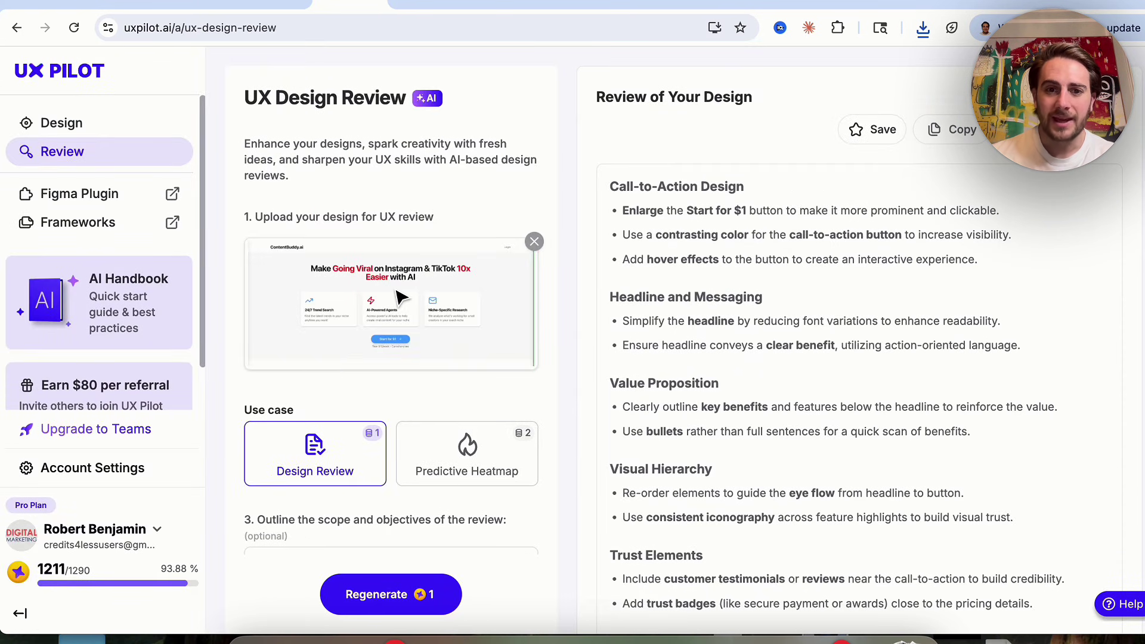
# Highlight the Call-to-Action Design, Headline and Messaging, and Value Proposition feedback headings.
pyautogui.scroll(-1, 400, 296)
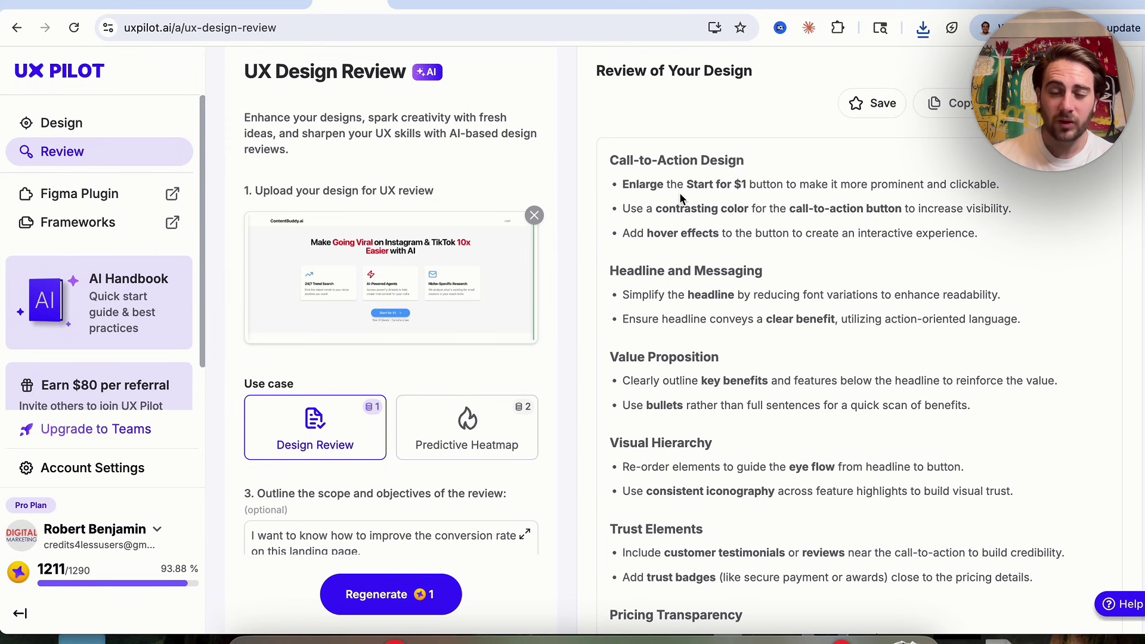
pyautogui.scroll(-1, 680, 197)
pyautogui.tripleClick(661, 171)
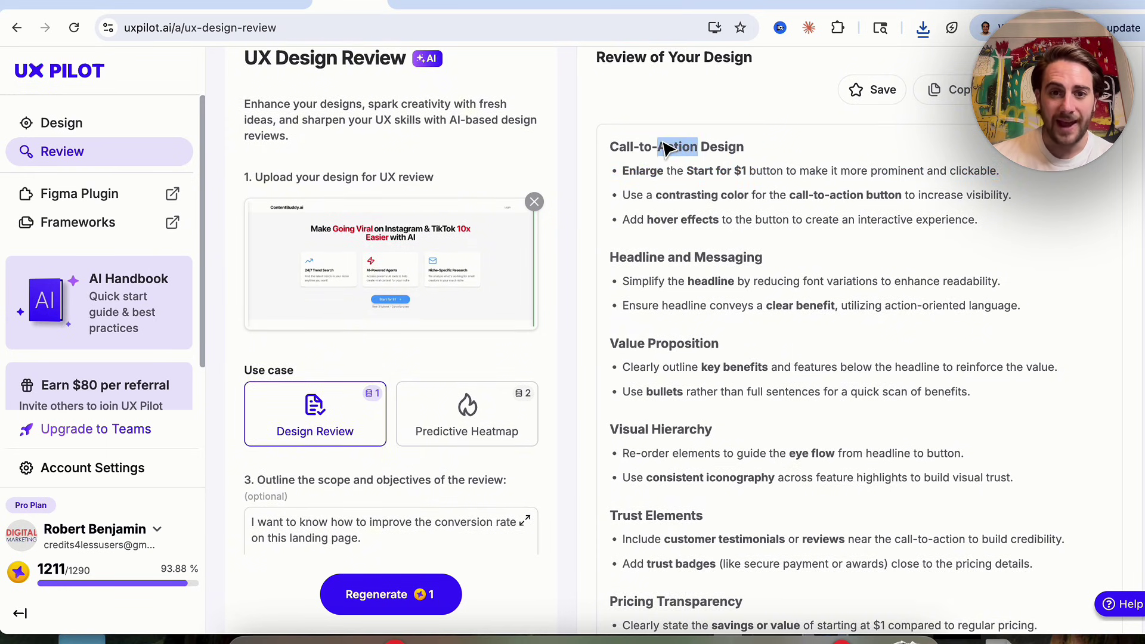
pyautogui.tripleClick(670, 147)
pyautogui.tripleClick(660, 256)
pyautogui.doubleClick(657, 342)
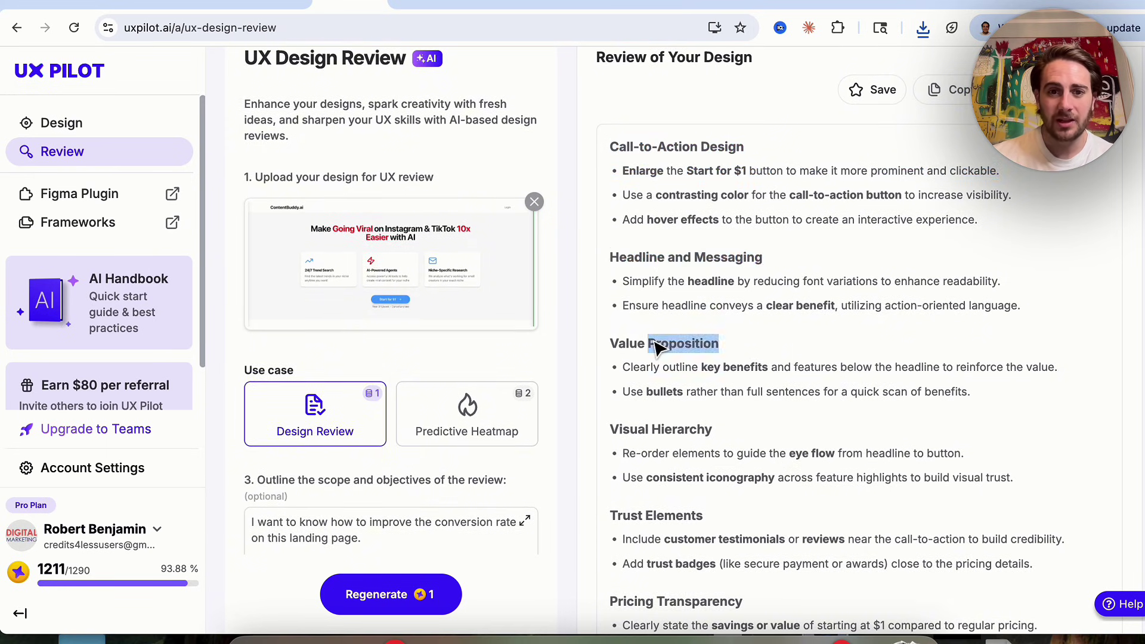
# Highlight the Visual Hierarchy, Trust Elements and Pricing Transparency headings, then remove the uploaded screenshot.
pyautogui.scroll(-3, 656, 346)
pyautogui.tripleClick(623, 328)
pyautogui.scroll(-2, 639, 382)
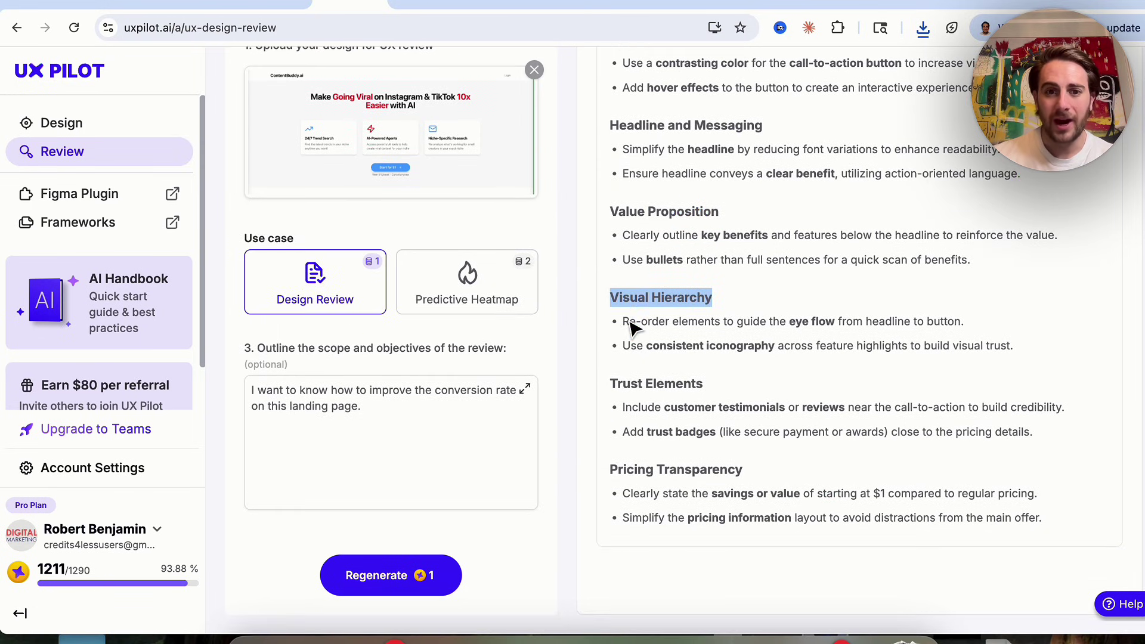
pyautogui.tripleClick(639, 384)
pyautogui.tripleClick(658, 472)
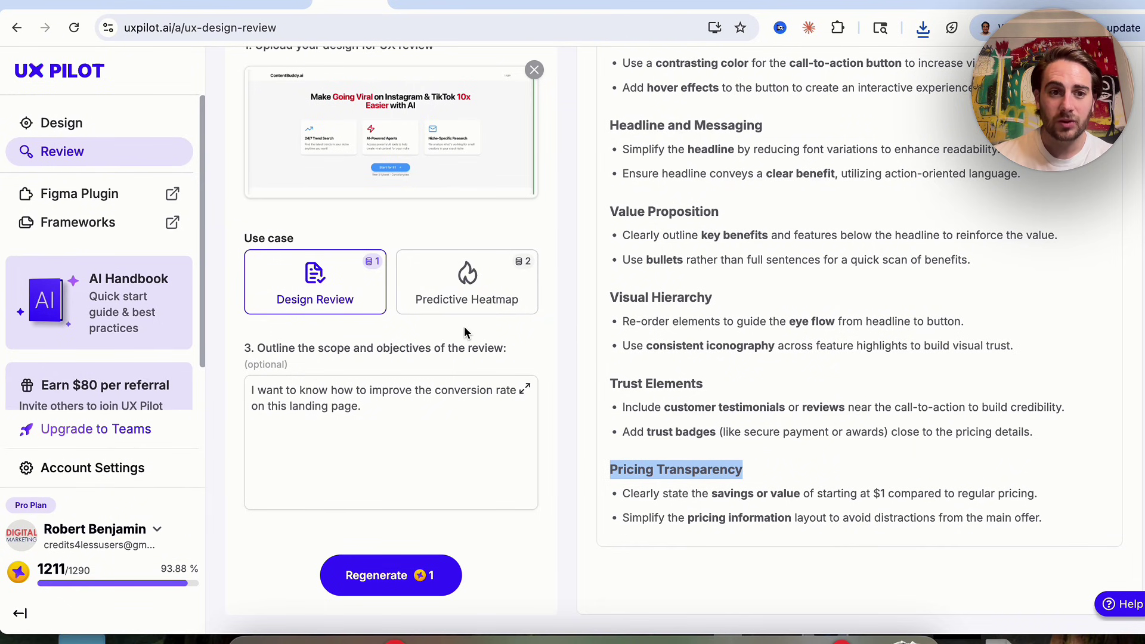
pyautogui.scroll(3, 464, 327)
pyautogui.click(535, 246)
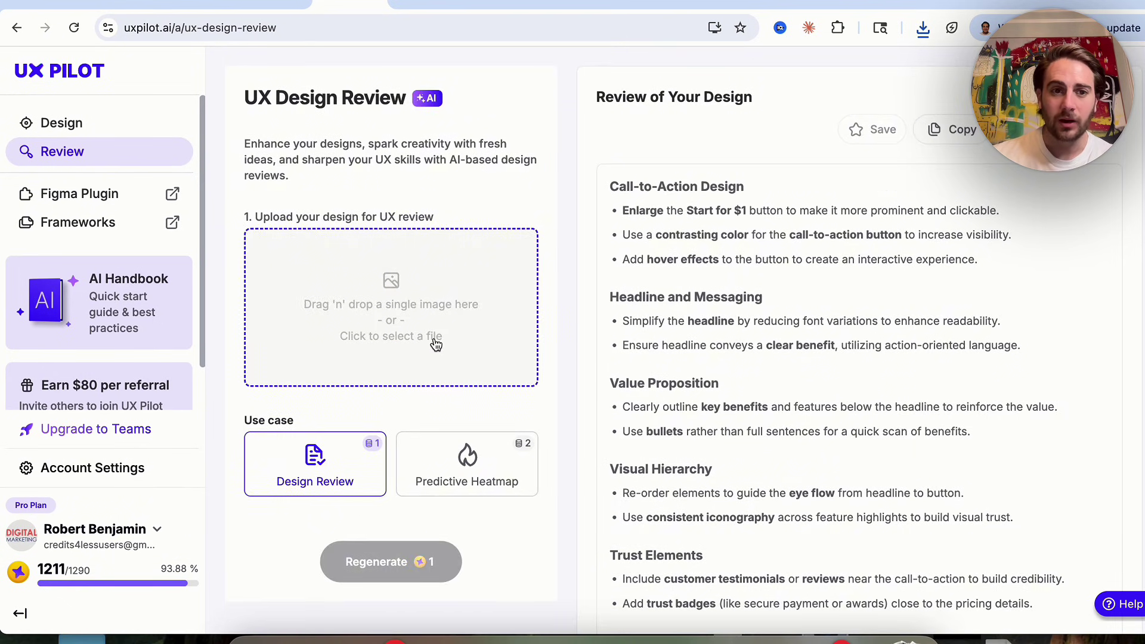
# Drag the 5.09.04 PM 'Here's how it works' screenshot from Finder into the upload area.
pyautogui.click(489, 259)
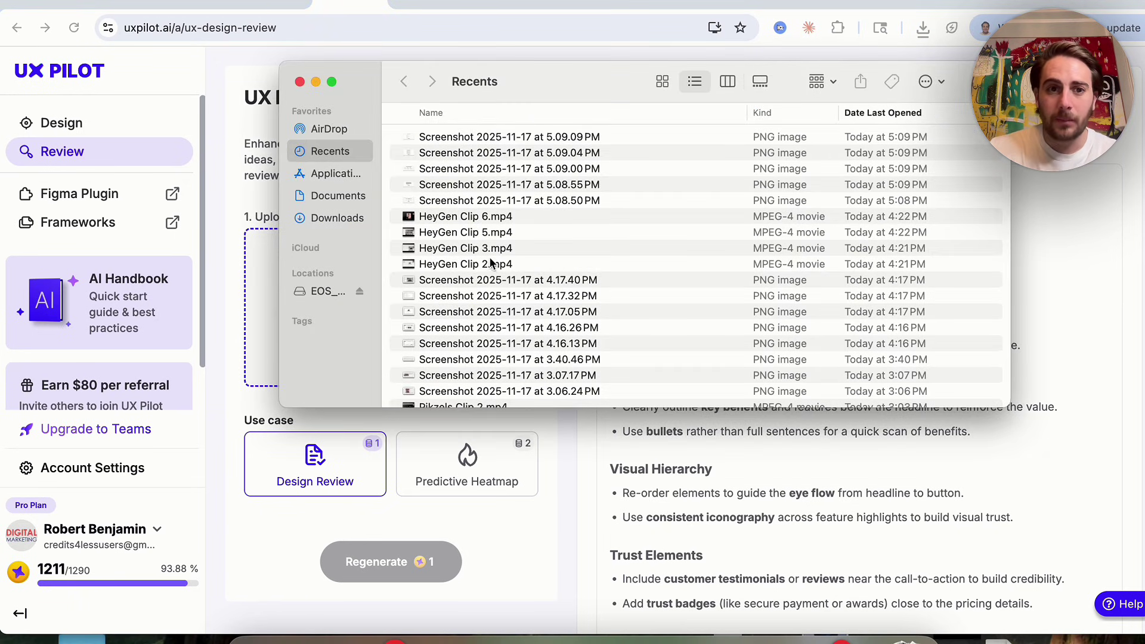
pyautogui.click(506, 170)
pyautogui.moveTo(507, 74); pyautogui.dragTo(654, 84)
pyautogui.keyDown('shift'); pyautogui.click(596, 146); pyautogui.keyUp('shift')
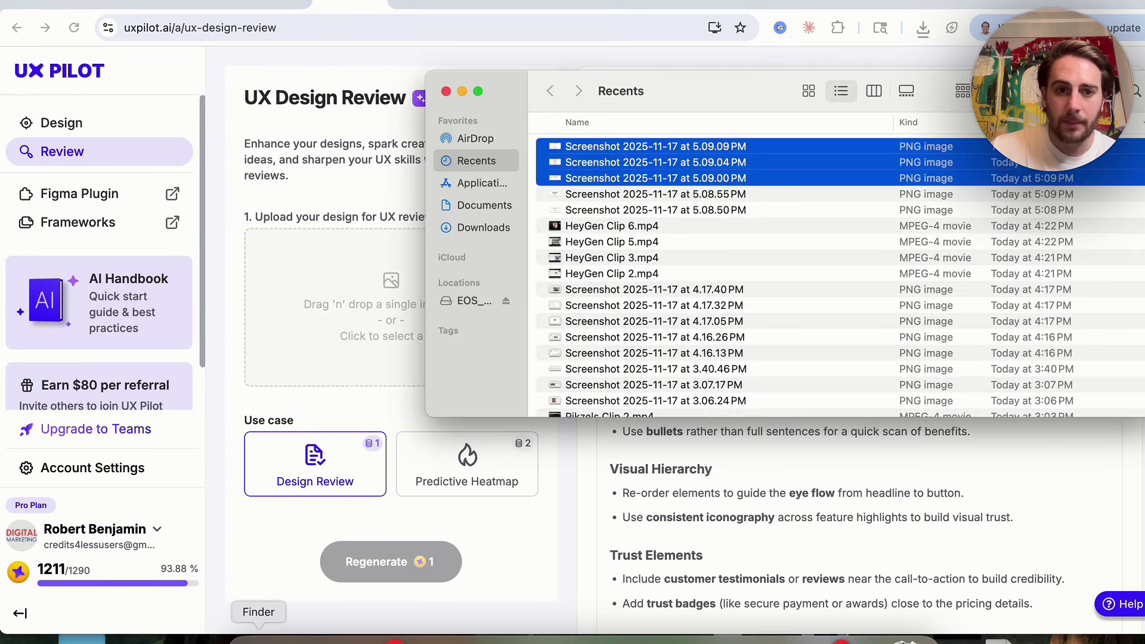
pyautogui.click(595, 210)
pyautogui.click(584, 194)
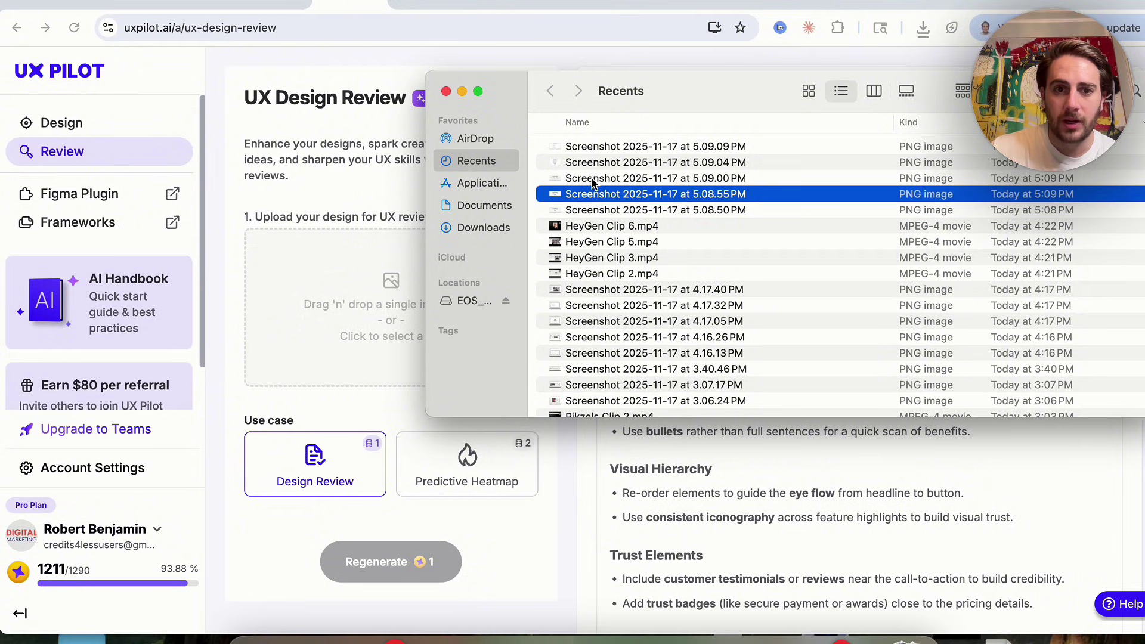
pyautogui.click(592, 179)
pyautogui.click(599, 163)
pyautogui.moveTo(599, 163); pyautogui.dragTo(365, 308)
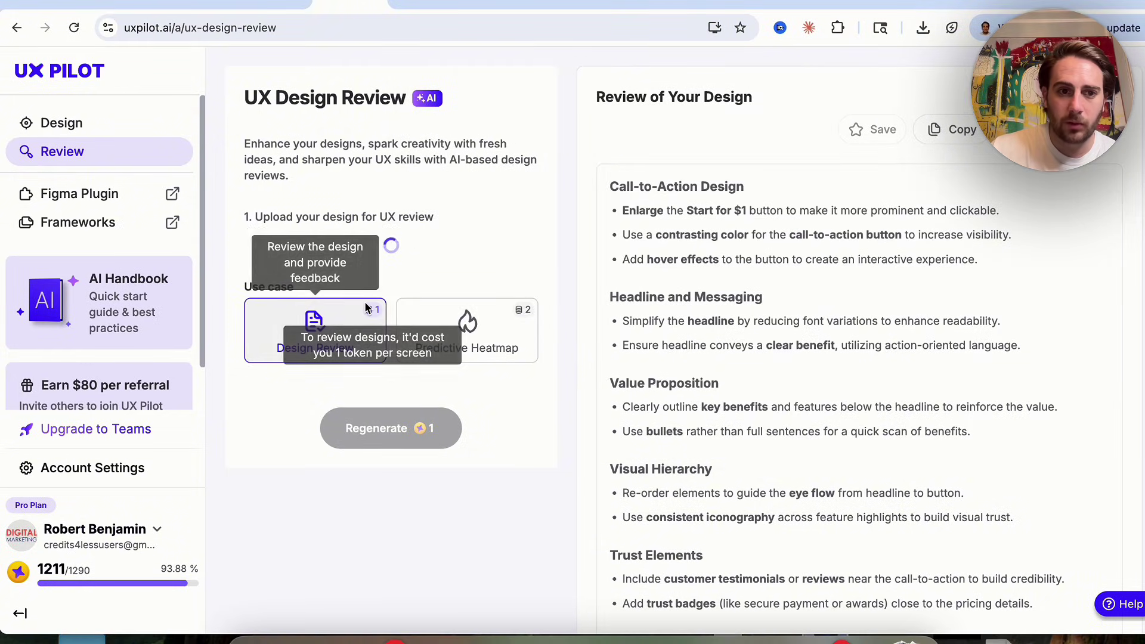
# Replace the scope with a question on explaining the app to users and start the review.
pyautogui.scroll(-2, 383, 494)
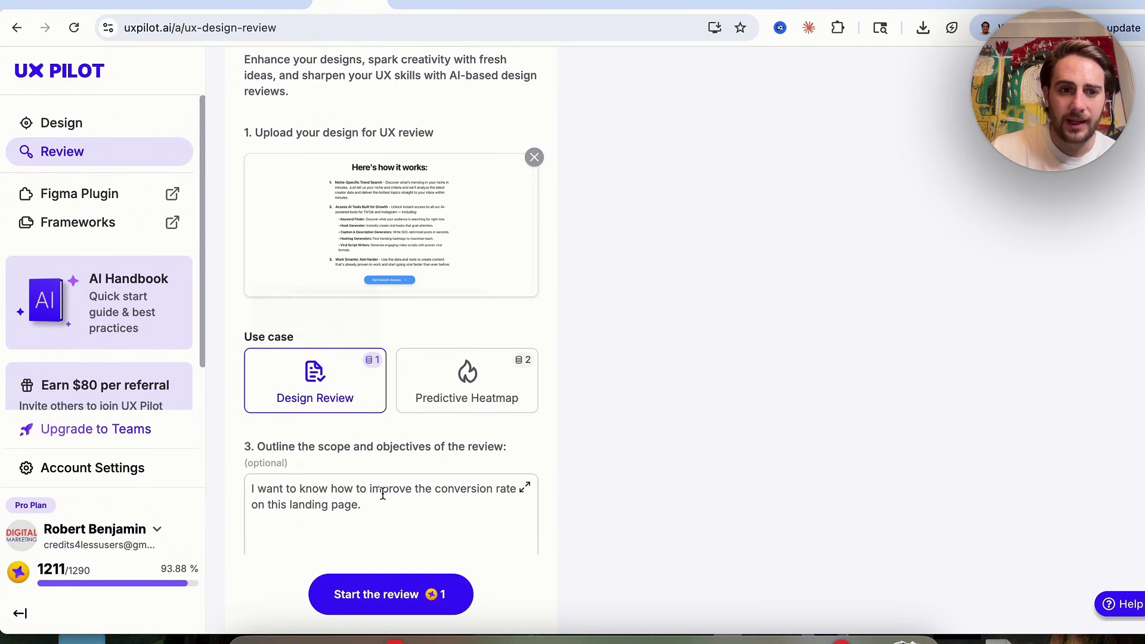
pyautogui.click(331, 515)
pyautogui.press('super+a')
pyautogui.write('How')
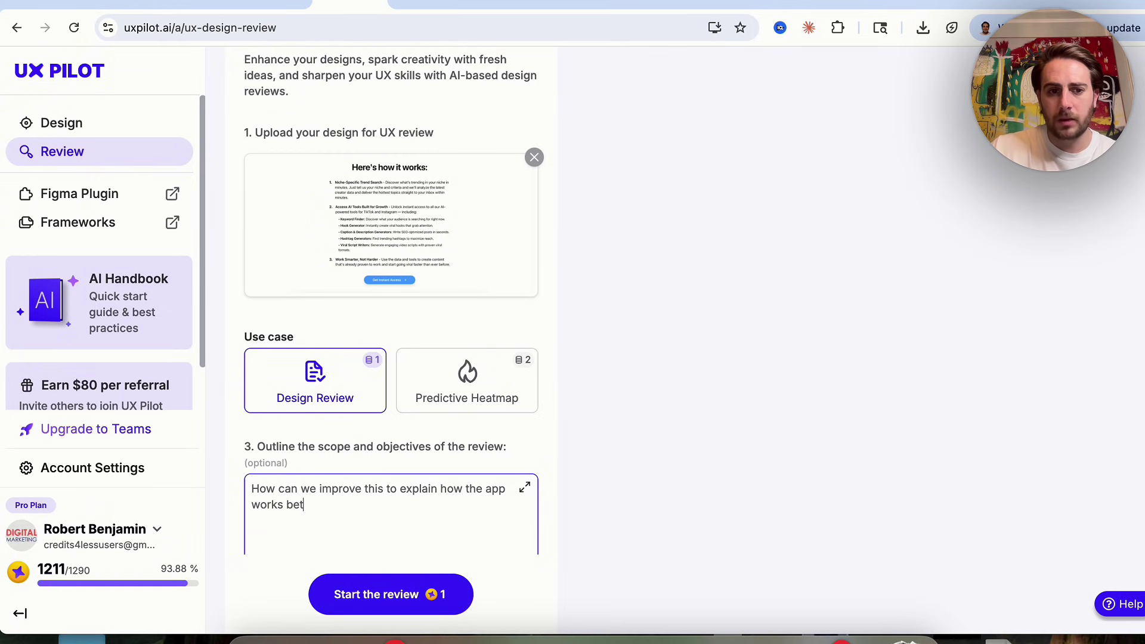
pyautogui.click(385, 607)
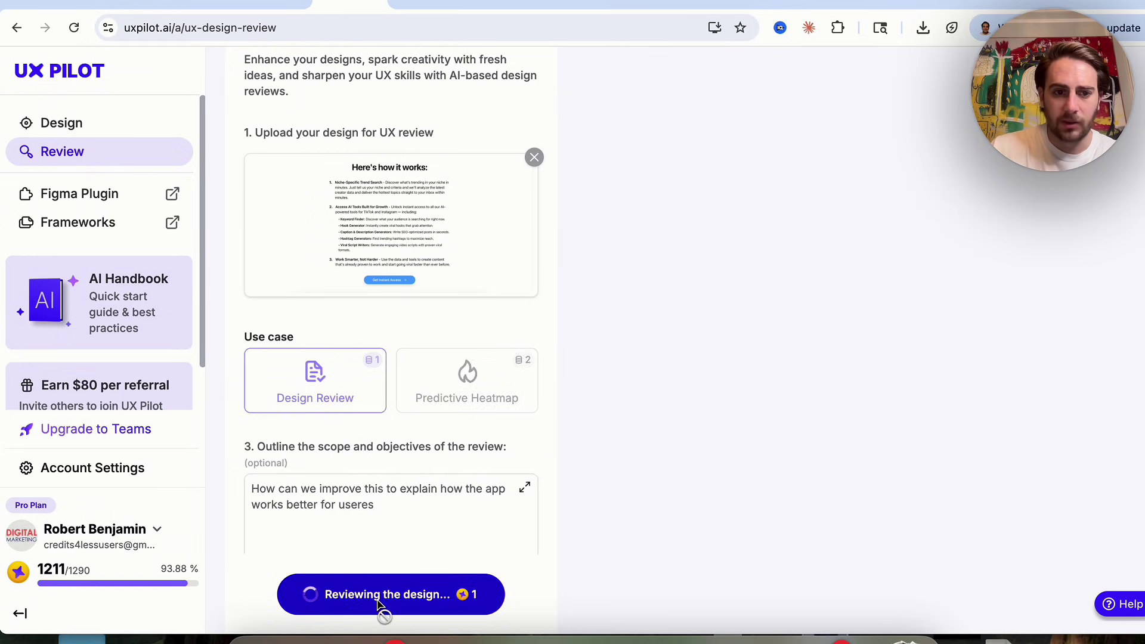
pyautogui.doubleClick(372, 506)
pyautogui.write('use')
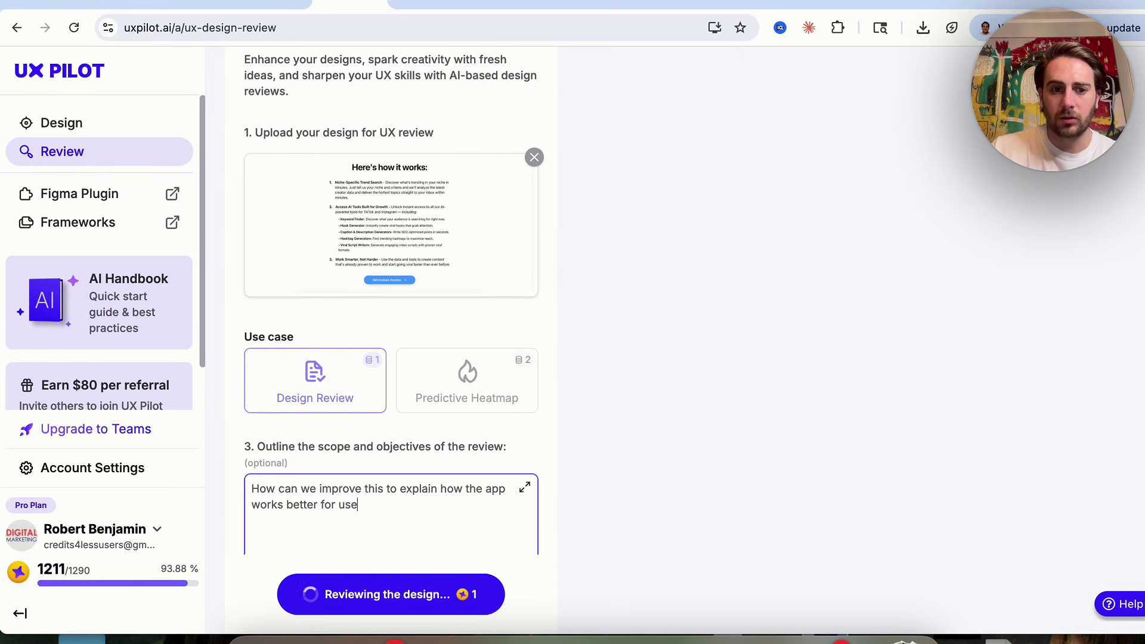